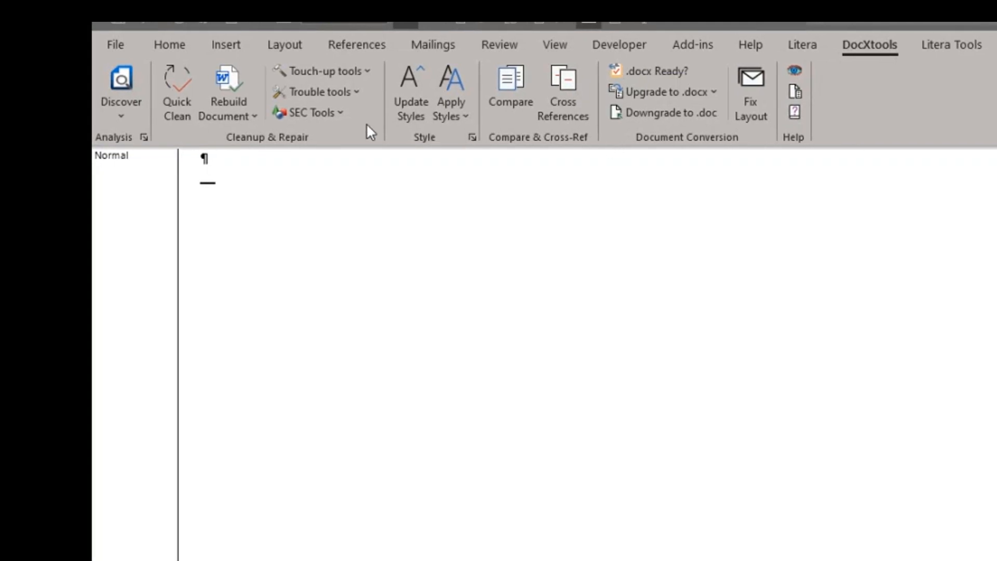
Look through the Discover document checks and the options for rebuilding Word and scanned documents
click(127, 105)
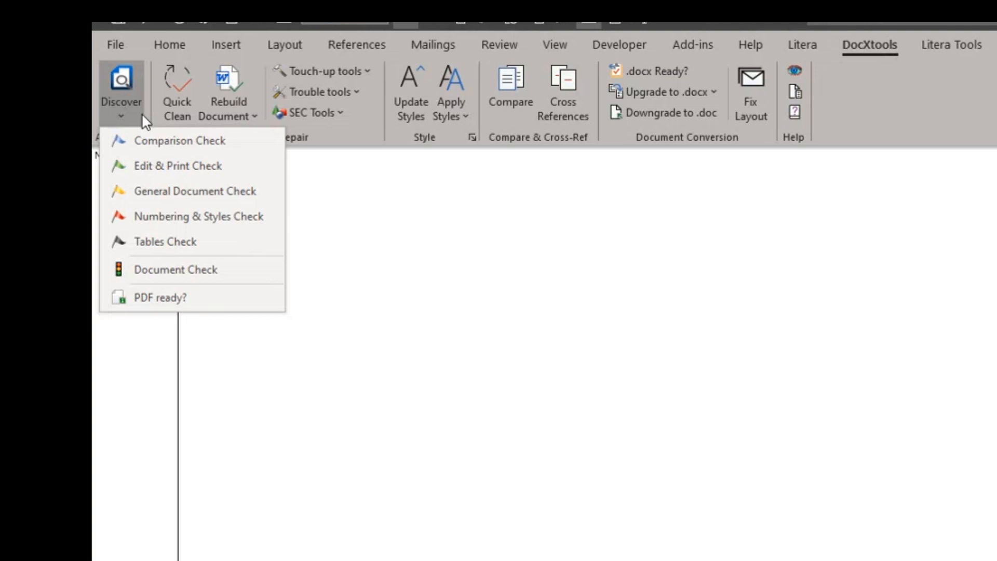
key(Escape)
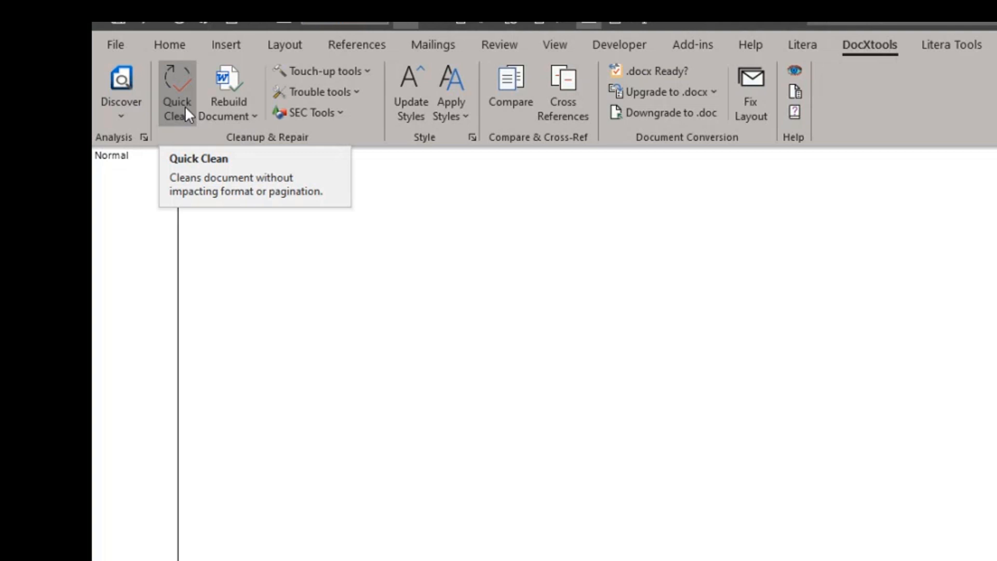
click(257, 80)
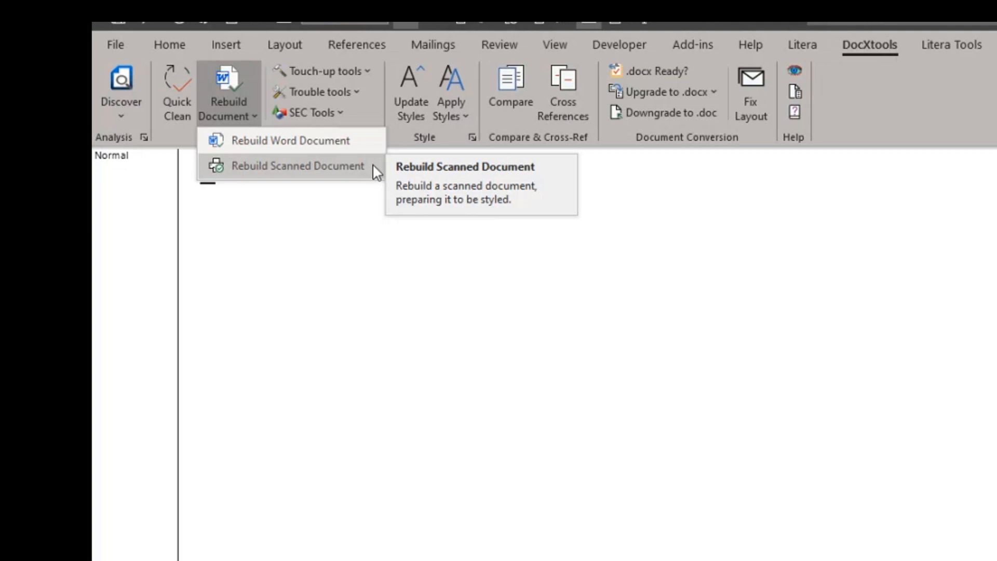
click(897, 99)
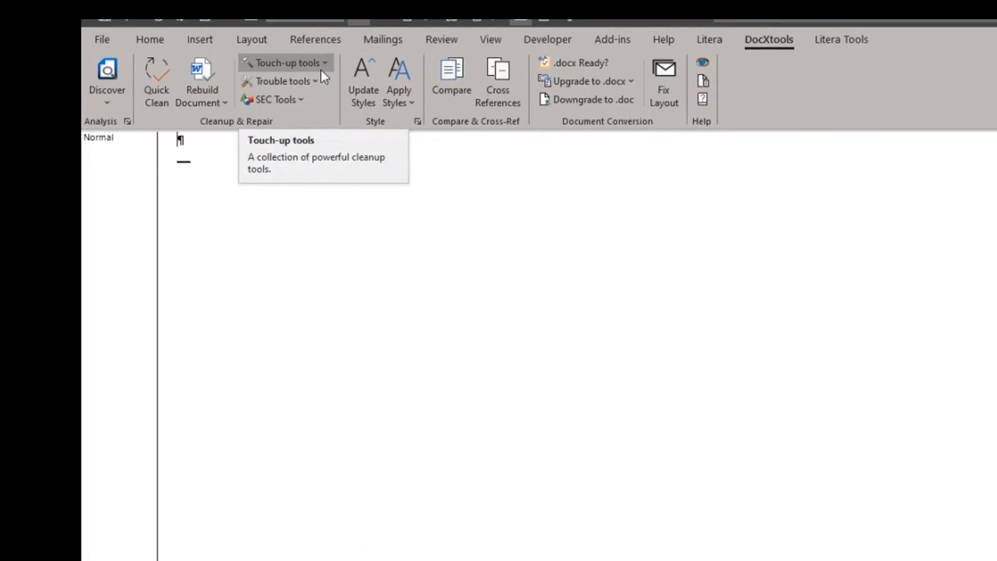
Look through the available touch-up, trouble and SEC cleanup tools and the paragraph types offered by Apply Styles
click(358, 76)
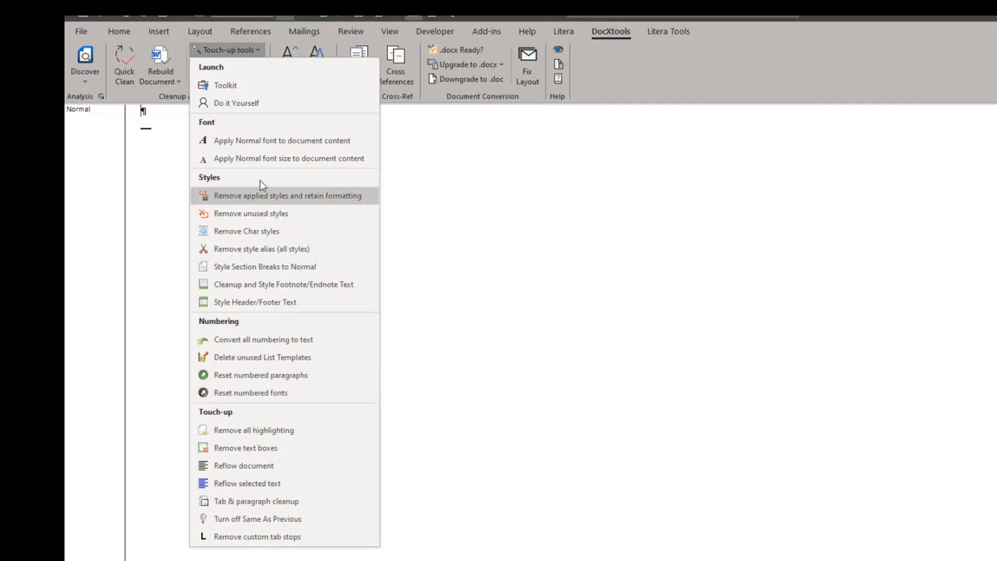
click(251, 51)
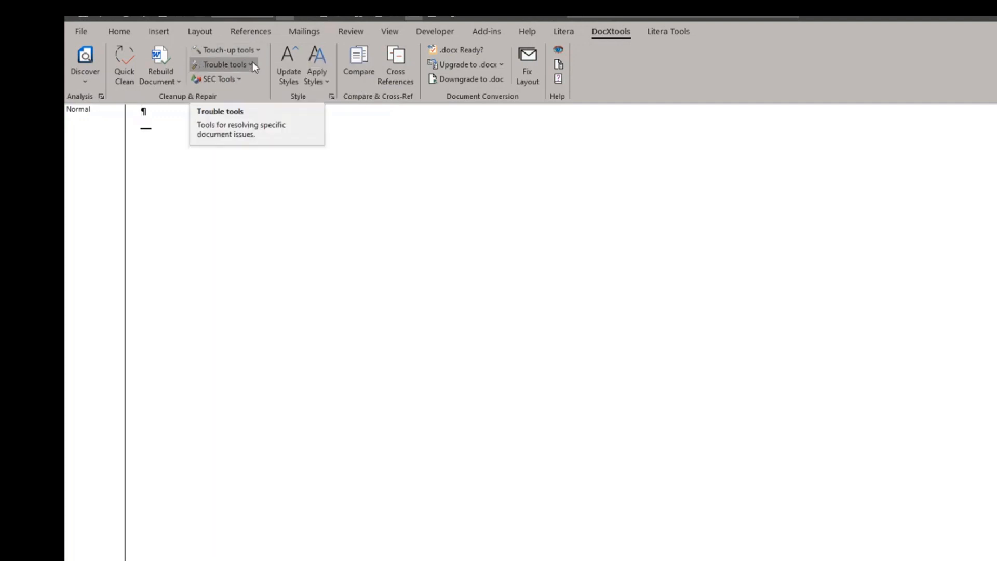
click(252, 62)
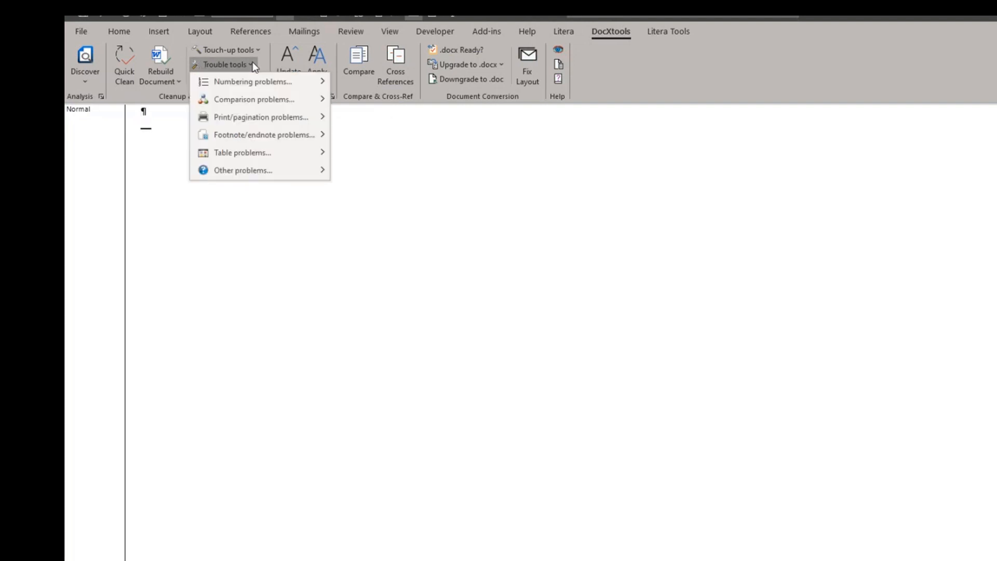
mouse_move(257, 81)
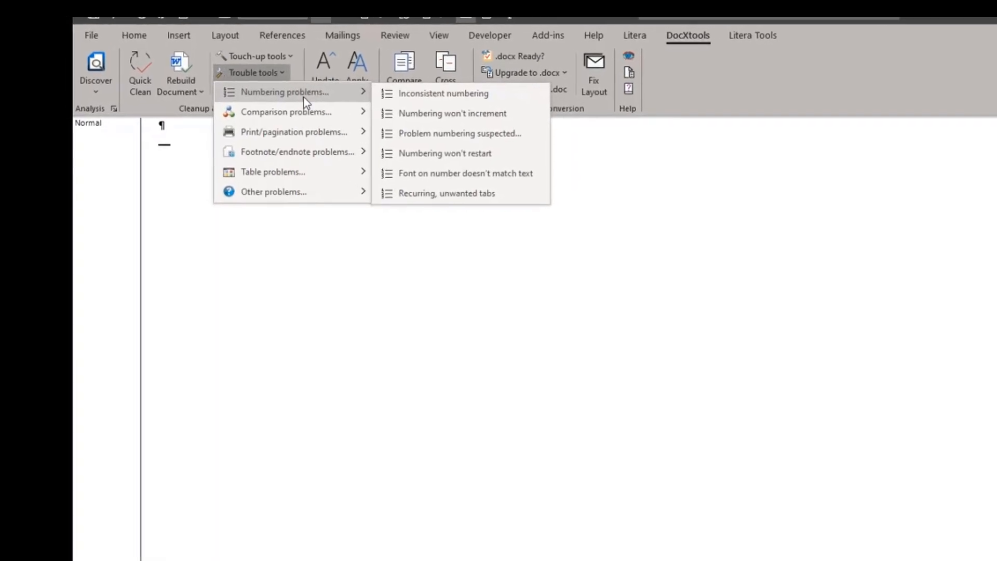
mouse_move(304, 116)
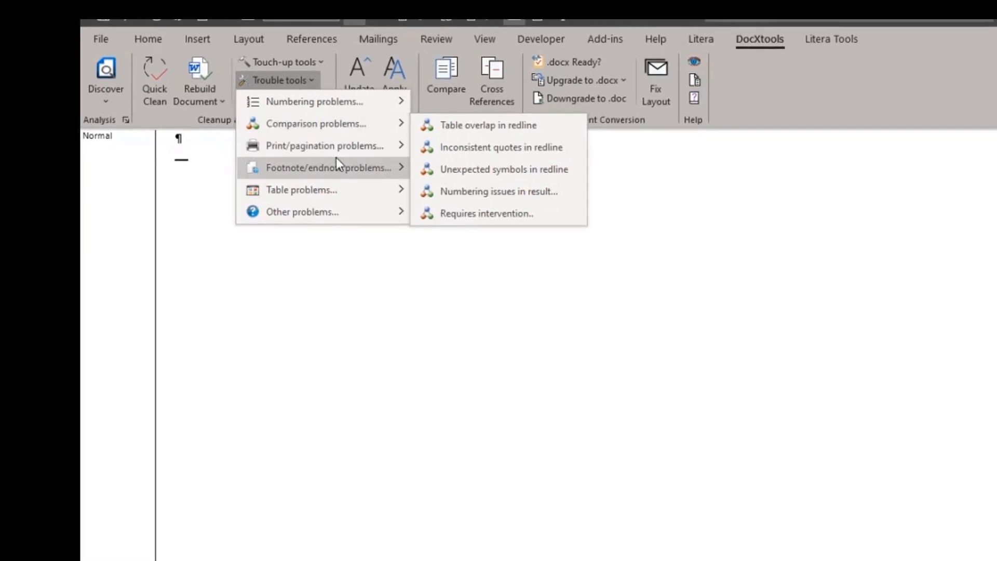
click(311, 83)
click(300, 100)
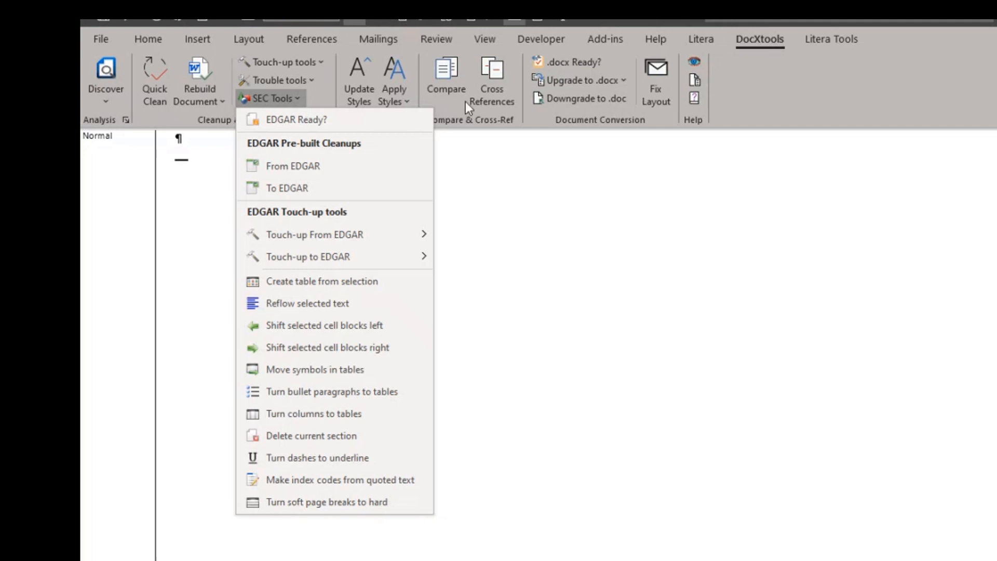
click(848, 125)
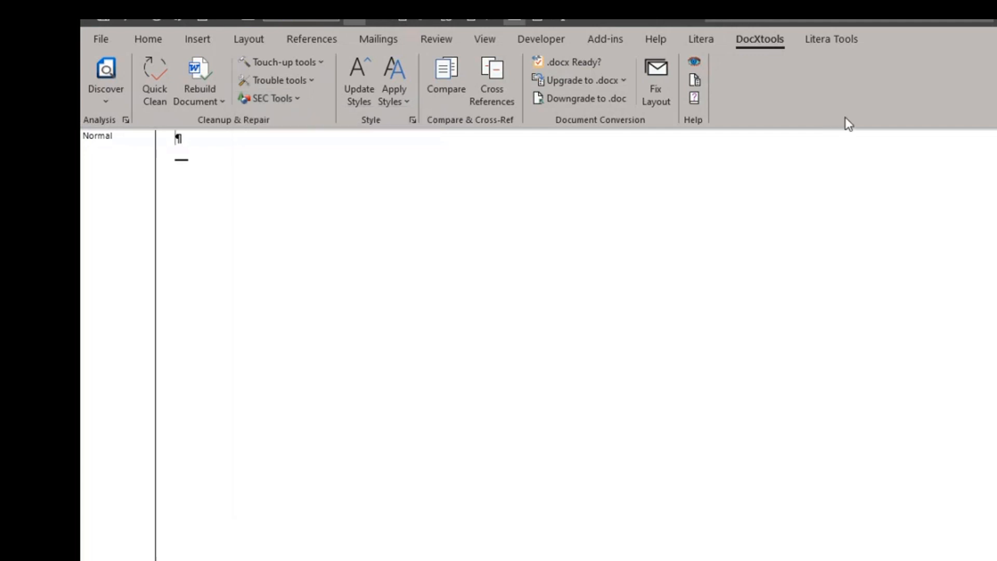
click(393, 86)
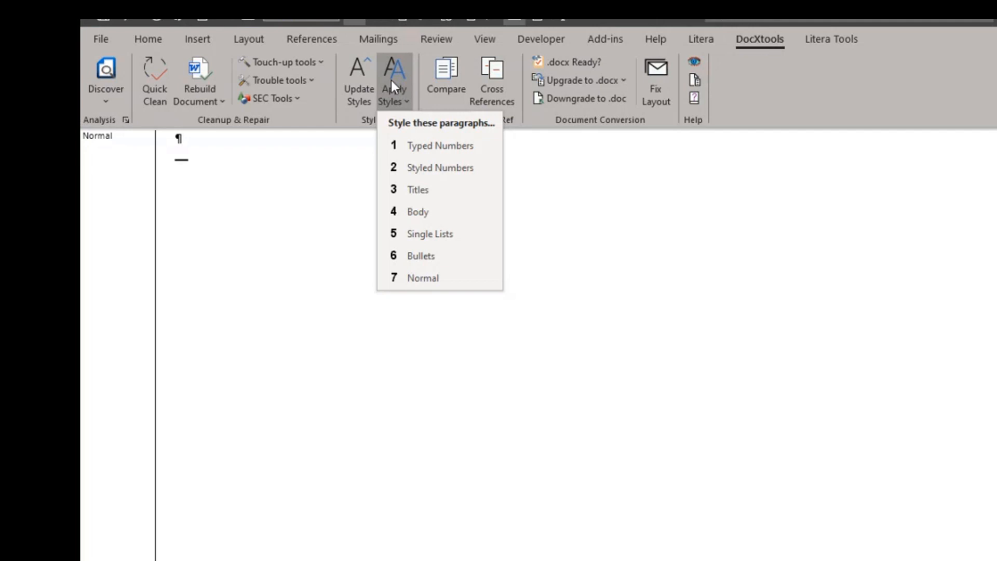
click(790, 108)
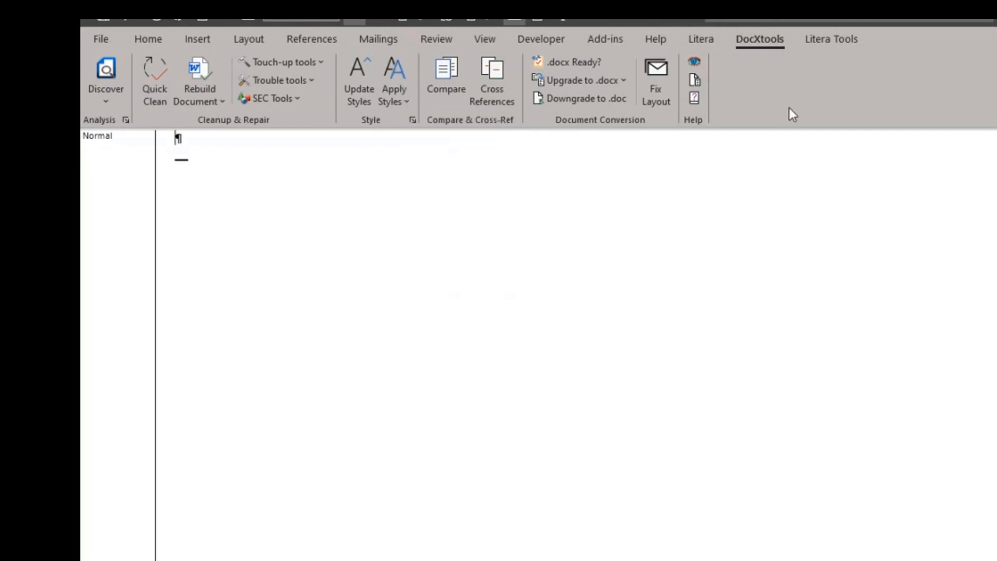
Open DocXtools Compare, review its settings with Word as the compare tool, and close it without comparing
click(462, 88)
drag(823, 251, 509, 159)
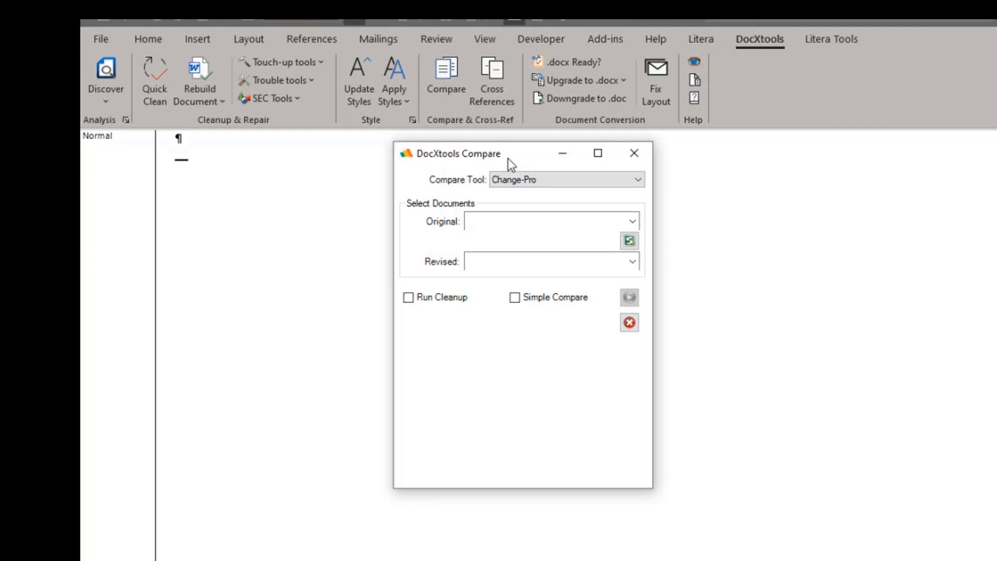
click(639, 180)
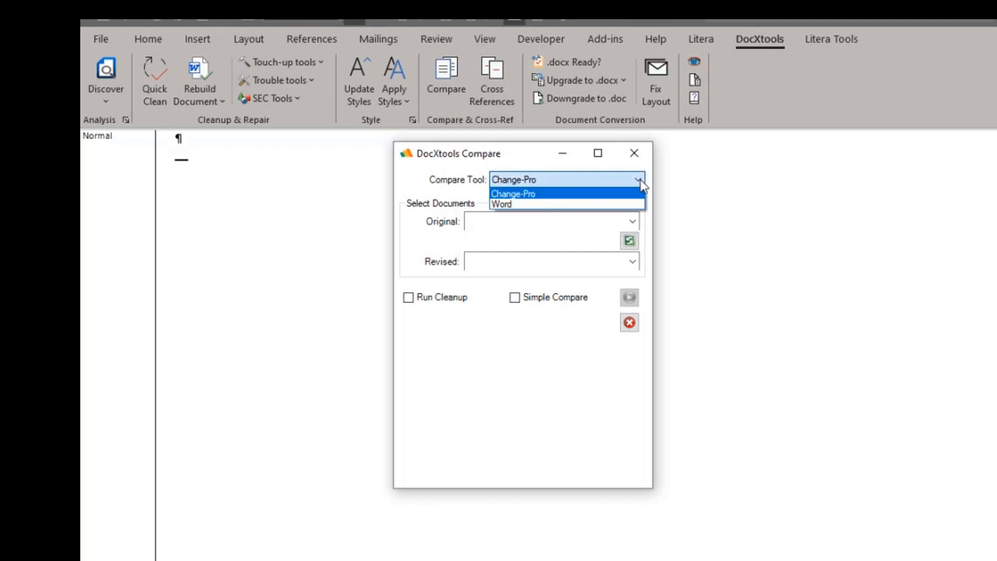
click(621, 205)
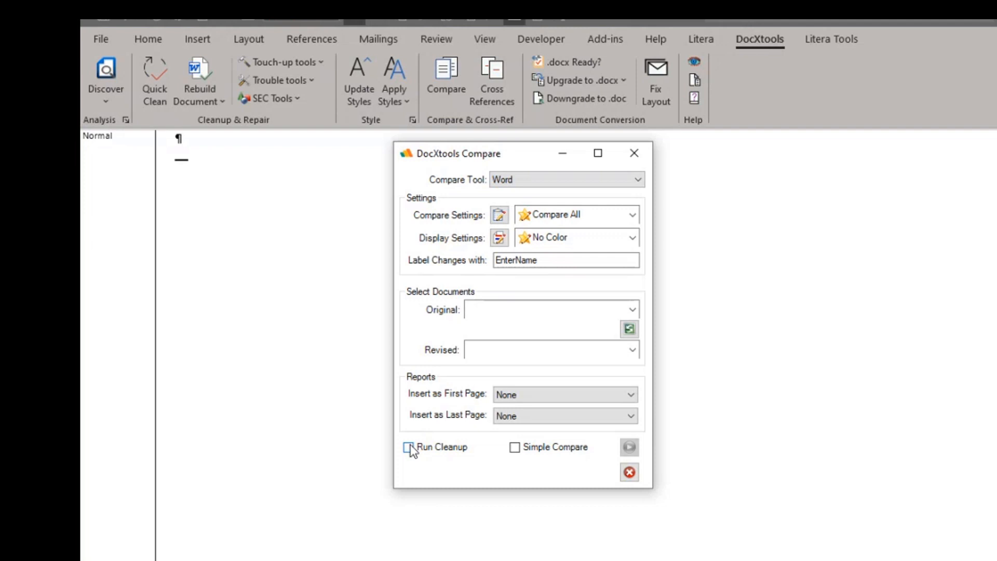
click(634, 152)
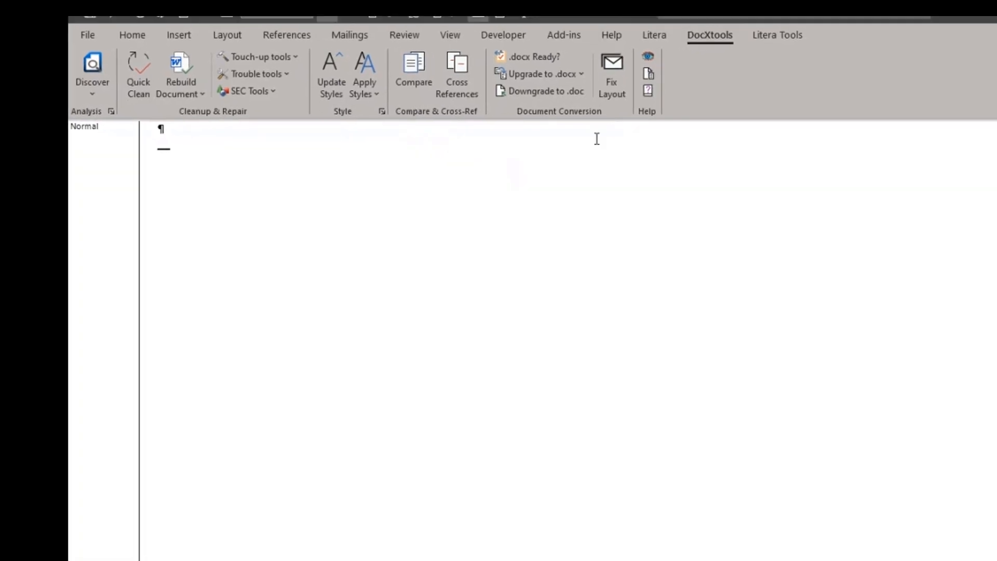
Review the Cross References pane and the options for upgrading a document to .docx
click(419, 65)
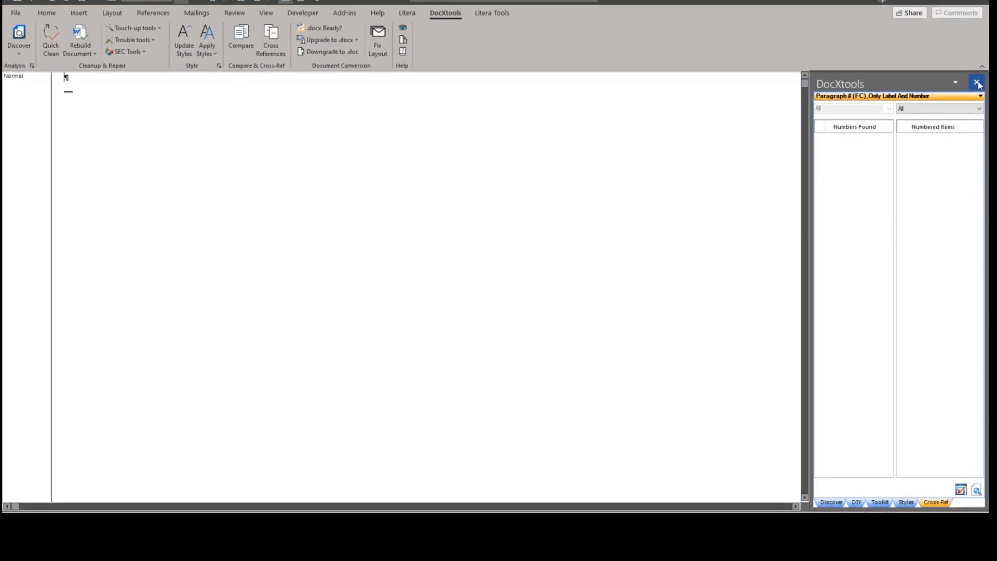
click(977, 83)
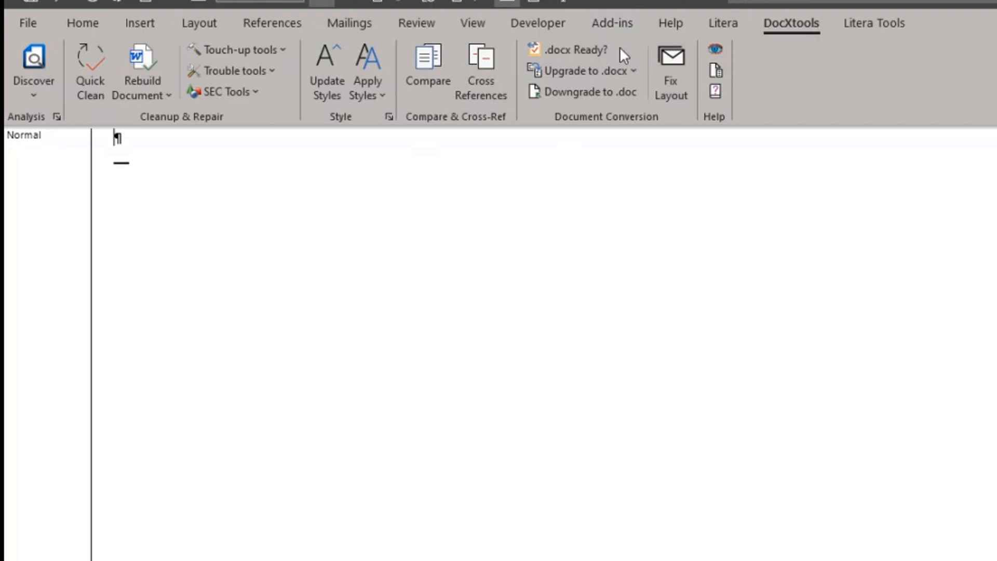
click(585, 69)
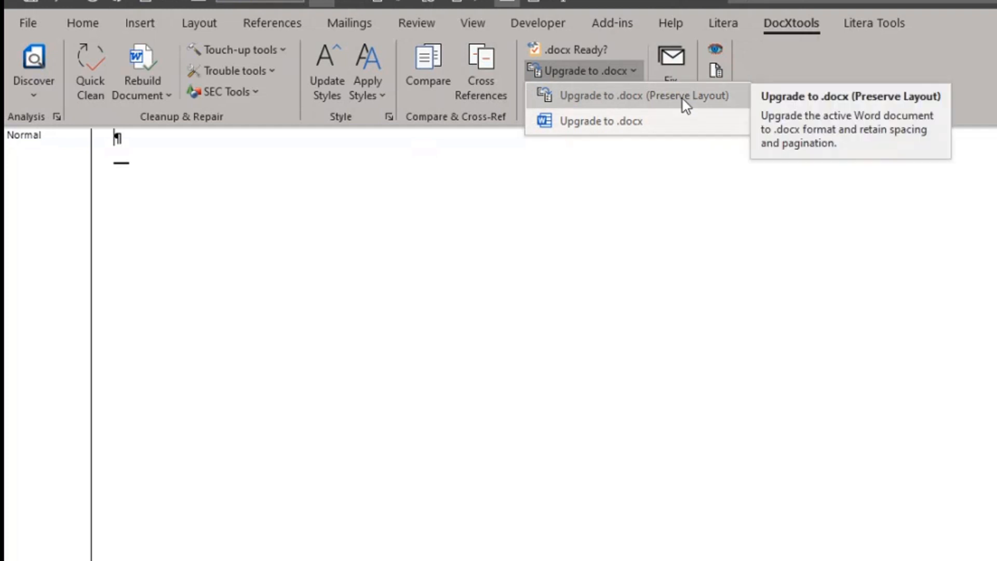
click(814, 70)
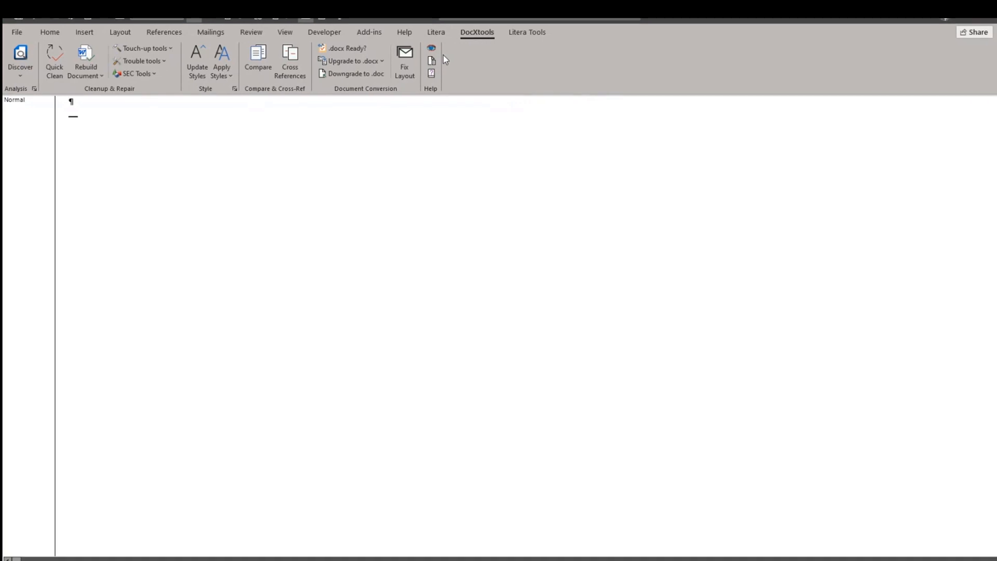
Switch the blank document from draft to print layout view and look over the list of help guides
click(416, 48)
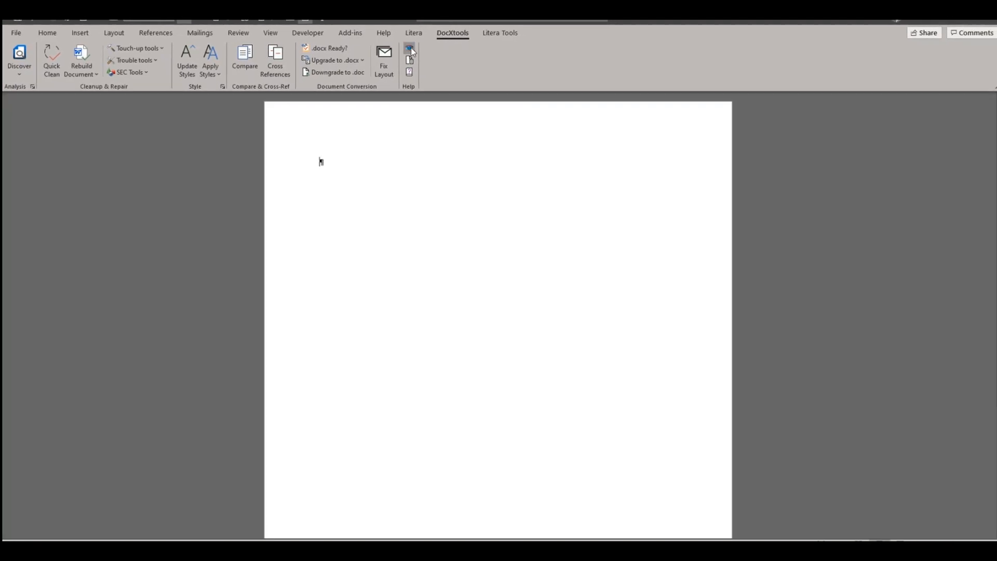
click(410, 48)
click(410, 49)
click(410, 49)
click(410, 48)
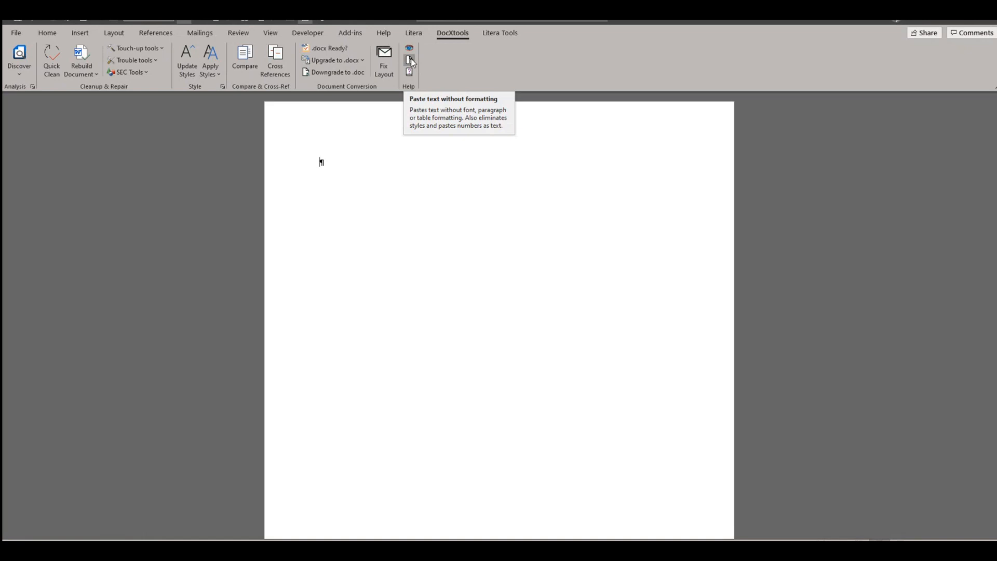
click(409, 72)
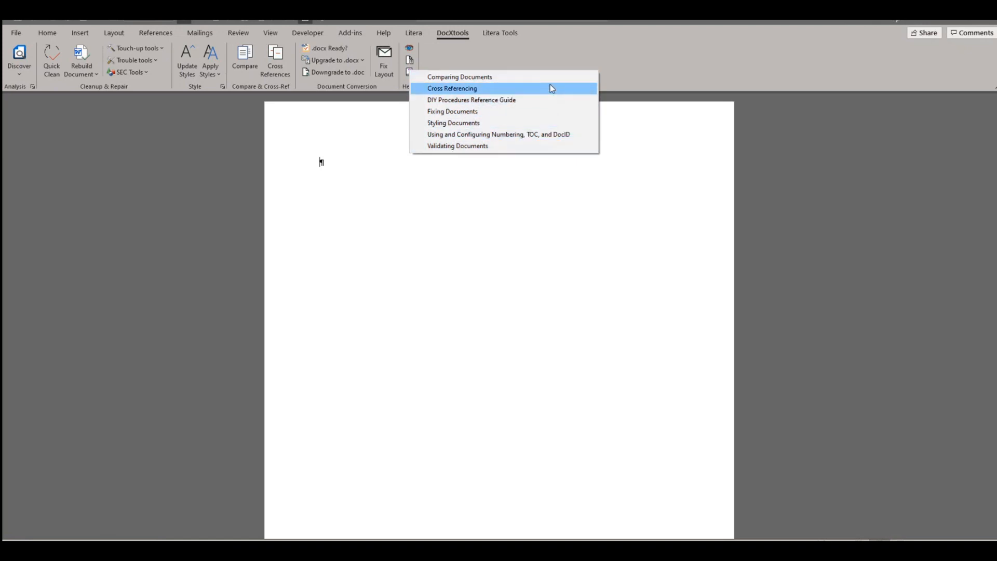
click(610, 82)
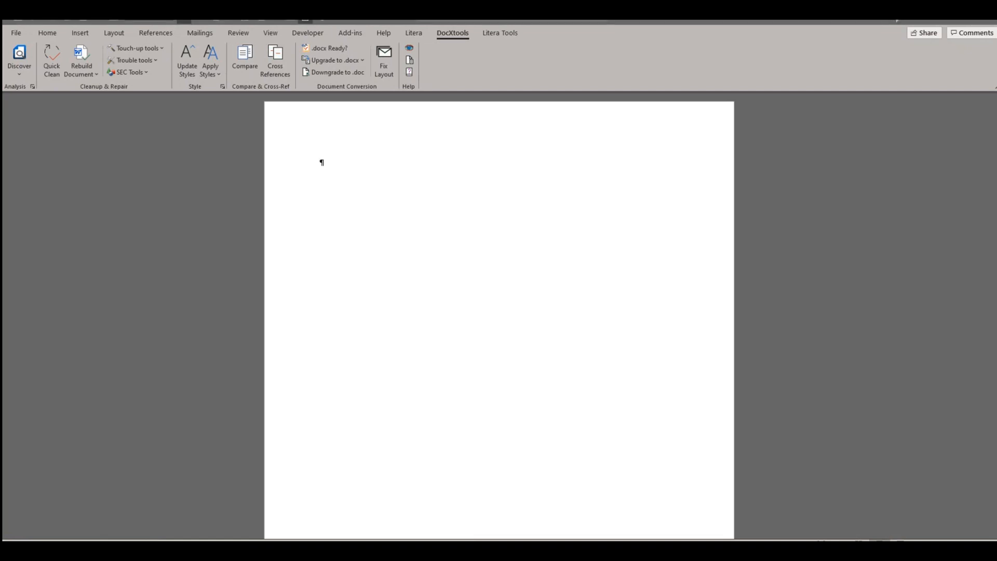
Switch to the Purchase and Sale Agreement document and run all the Discover checks on it
key(alt+Tab)
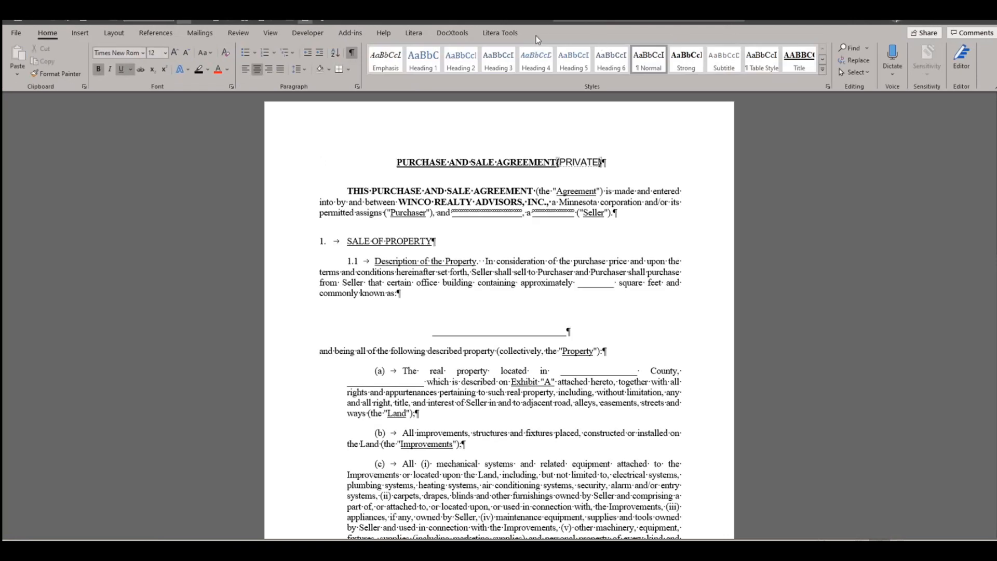
click(460, 32)
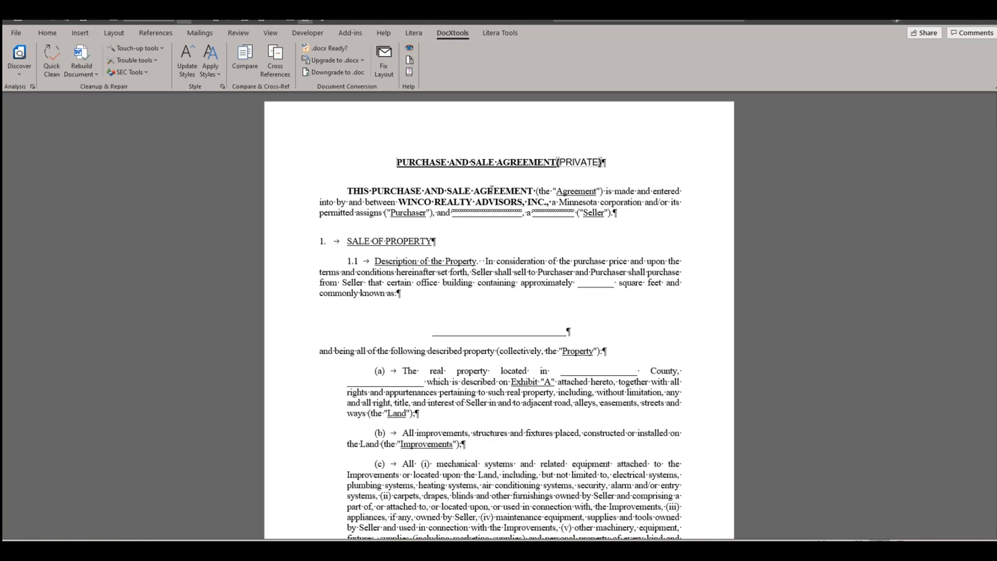
click(19, 58)
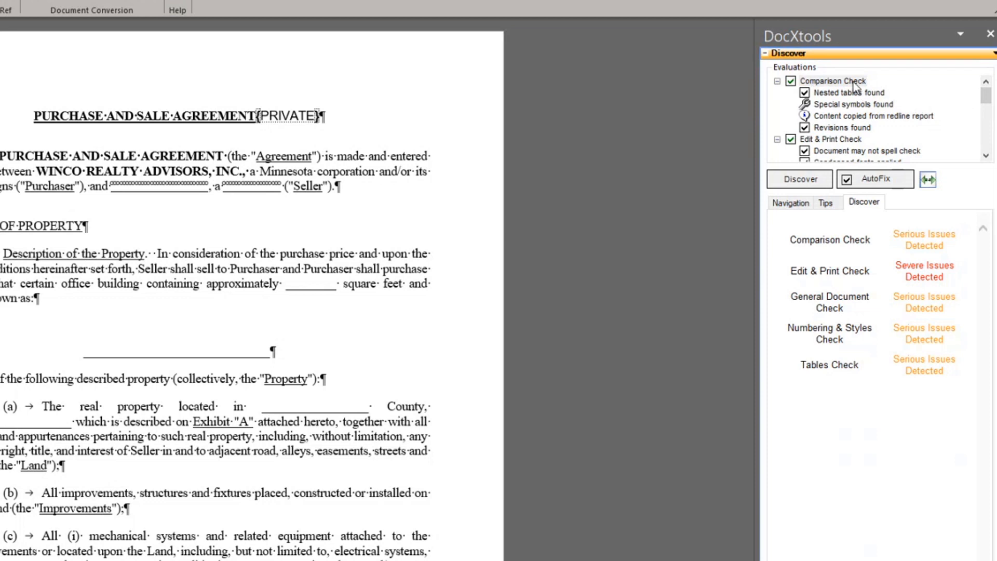
Look through the issues listed under each Discover evaluation down to Tables Check, and the individual checks that can be run
click(852, 140)
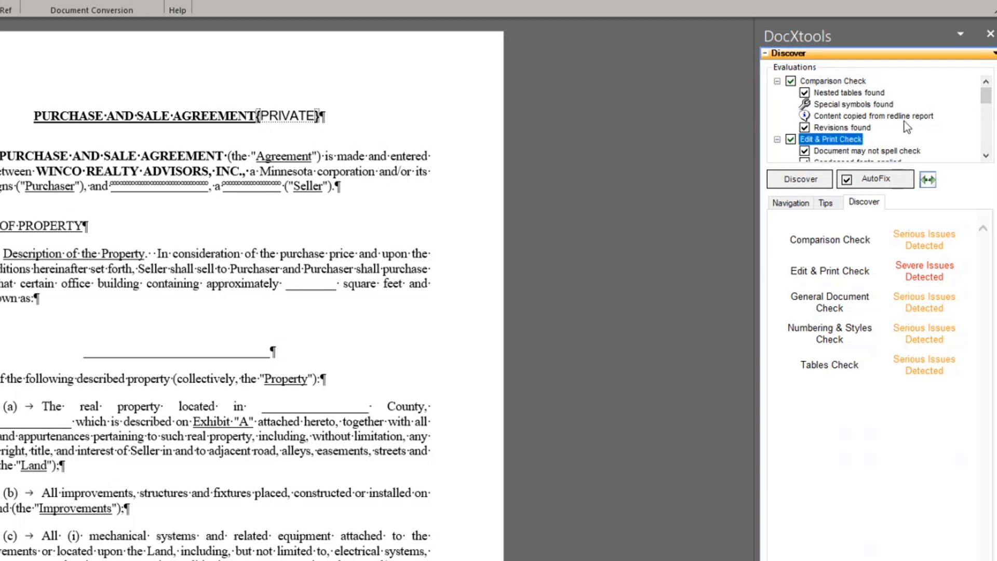
scroll(909, 121, down, 1)
scroll(911, 119, down, 4)
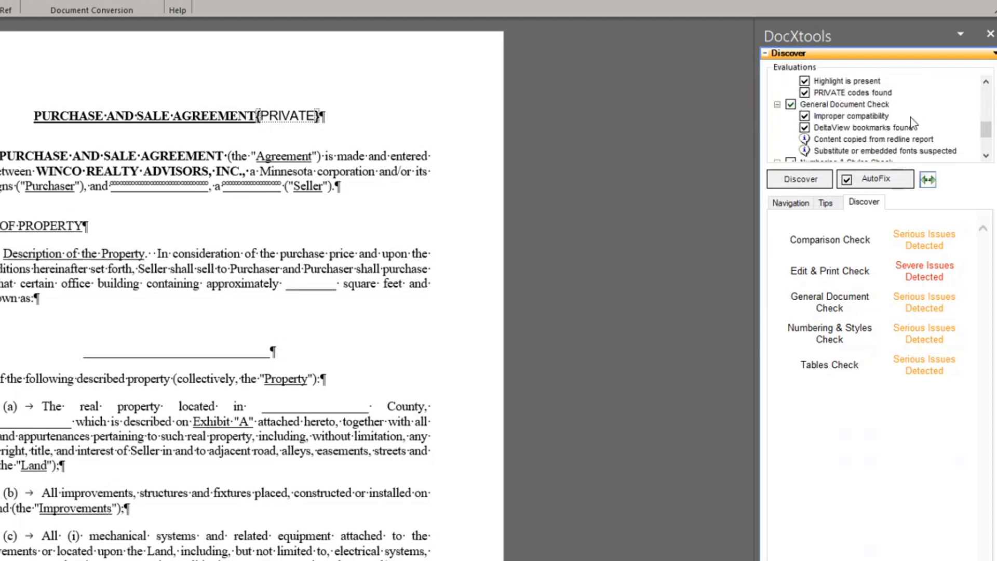
scroll(863, 107, down, 2)
click(876, 106)
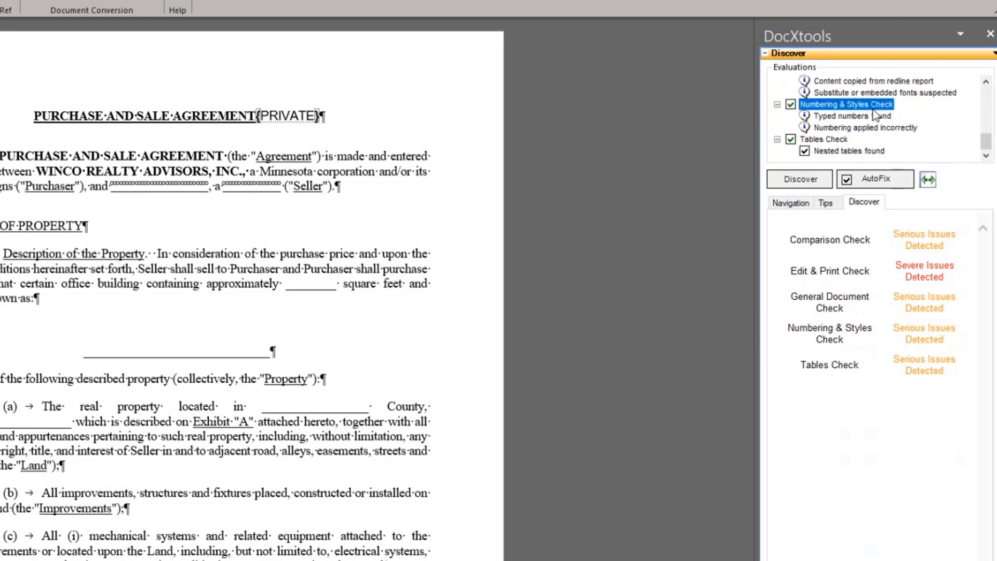
click(853, 141)
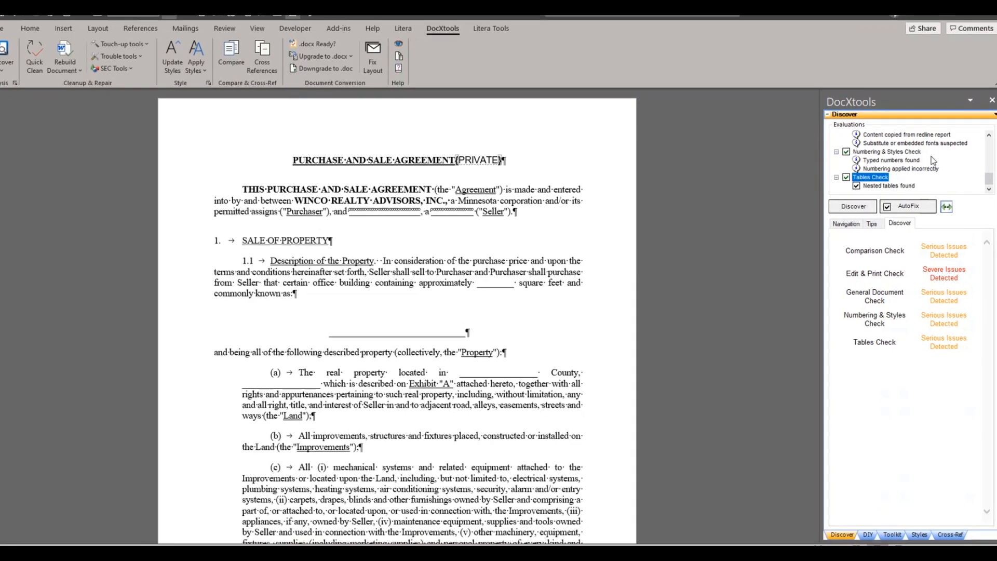
click(5, 73)
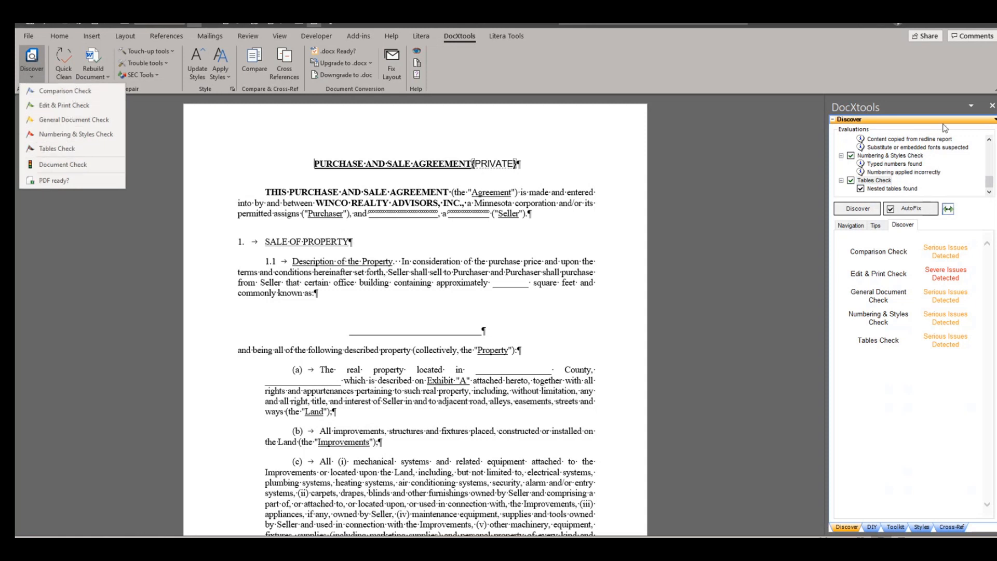
Read the tips for the Comparison Check issues on nested tables, special symbols and content copied from a redline report
click(989, 188)
drag(989, 188, 989, 149)
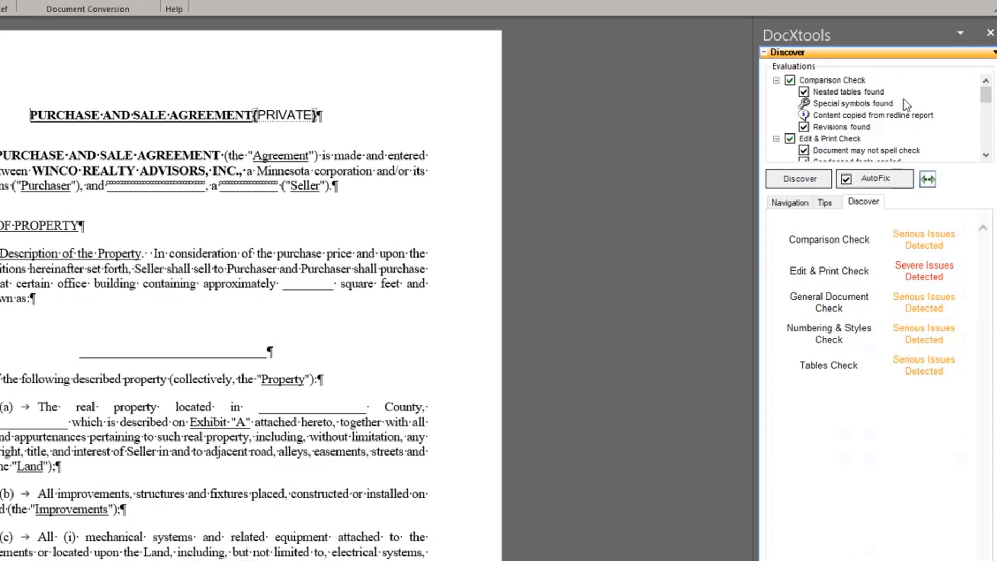
scroll(903, 100, down, 1)
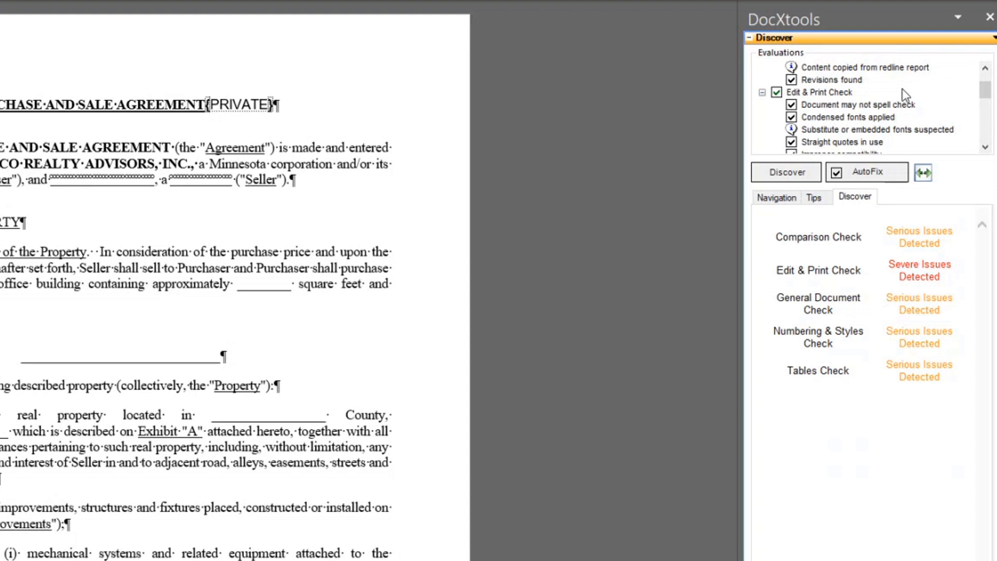
scroll(903, 88, up, 1)
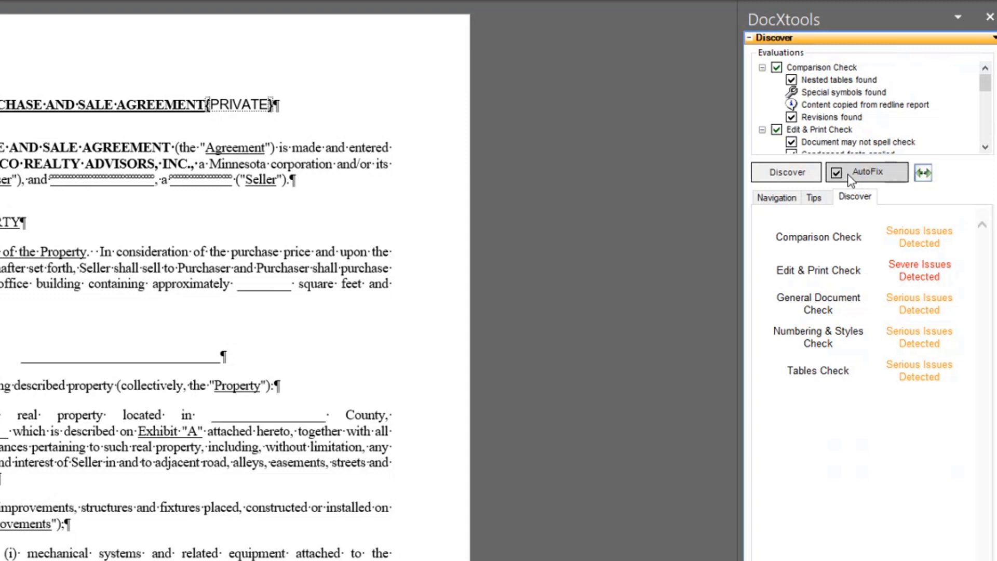
click(816, 198)
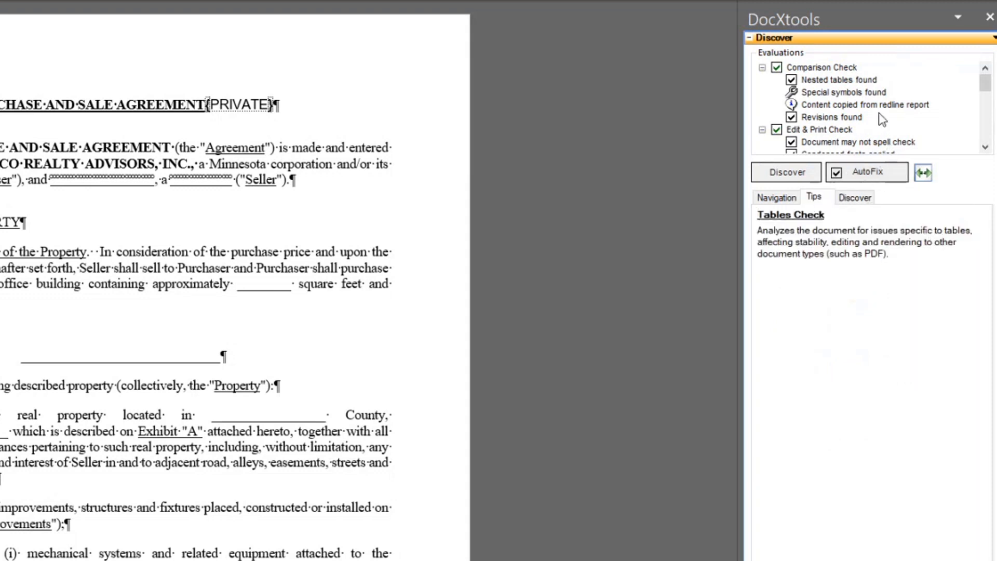
click(854, 81)
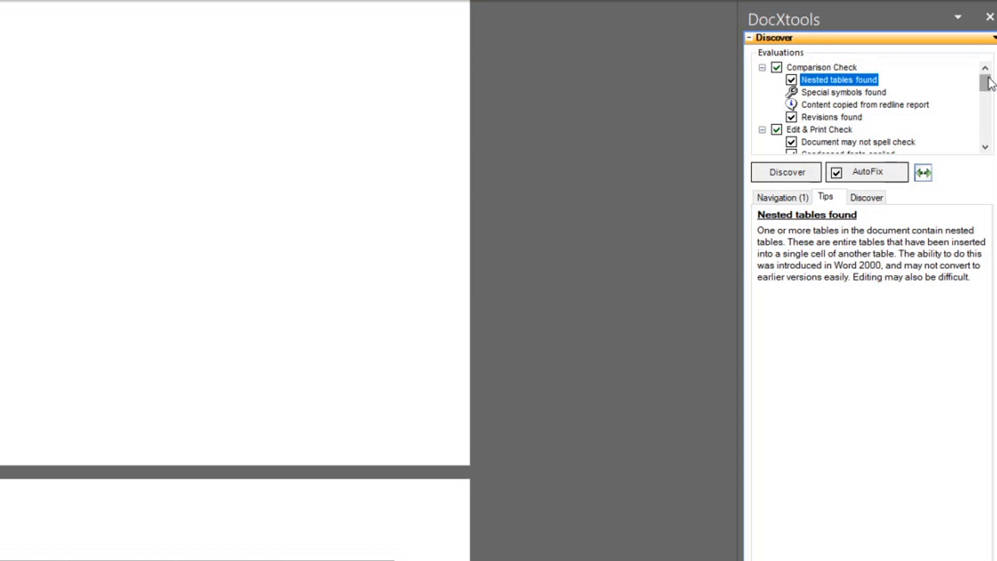
click(855, 93)
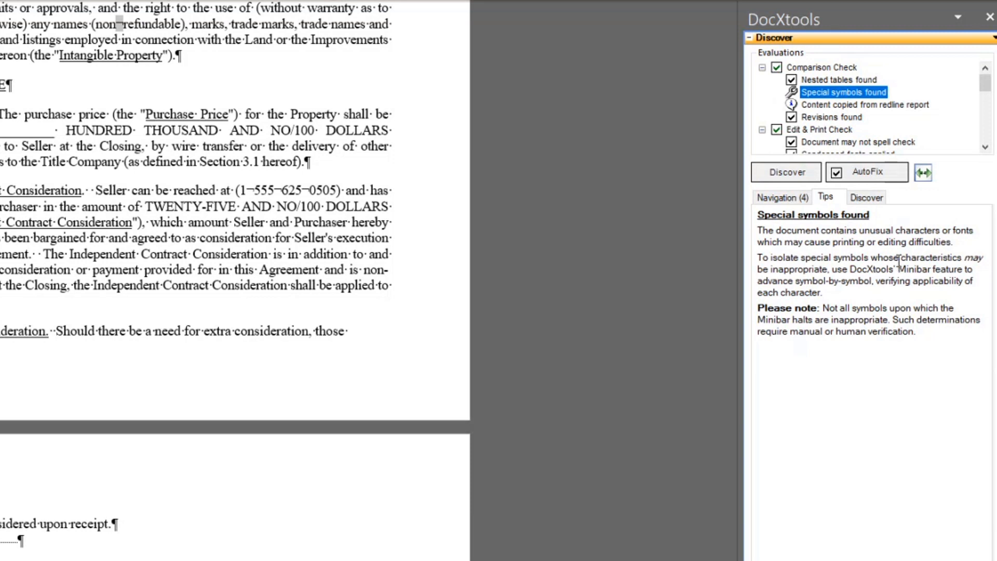
click(813, 106)
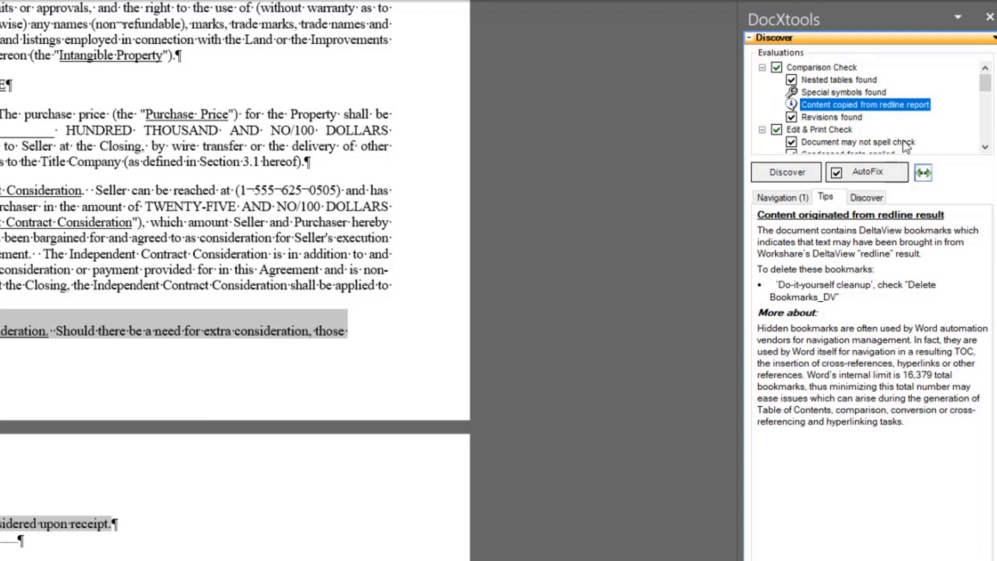
AutoFix the checked issues in the agreement and rerun the Discover checks
mouse_move(985, 88)
mouse_down()
mouse_move(990, 143)
mouse_move(979, 83)
mouse_up()
click(893, 177)
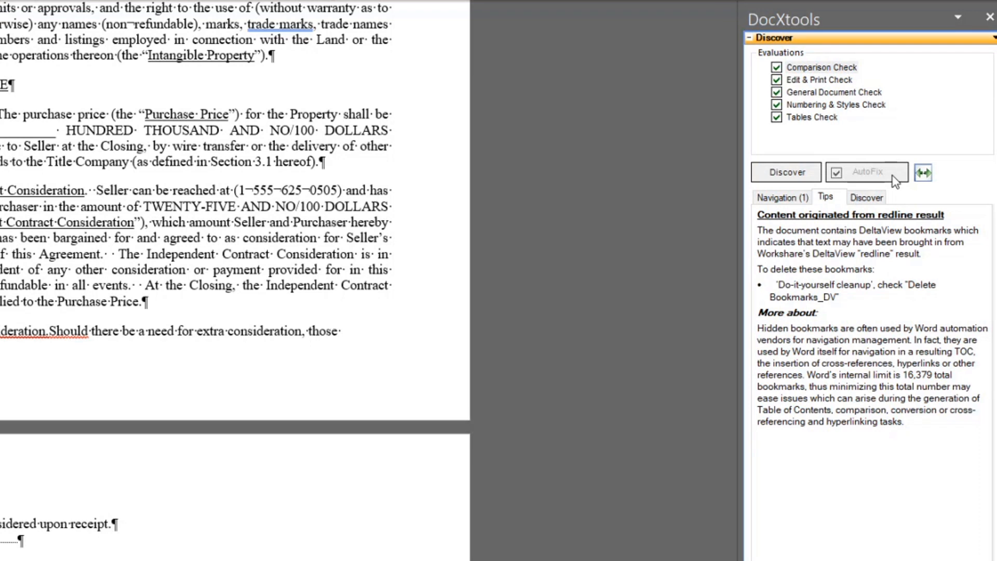
click(810, 174)
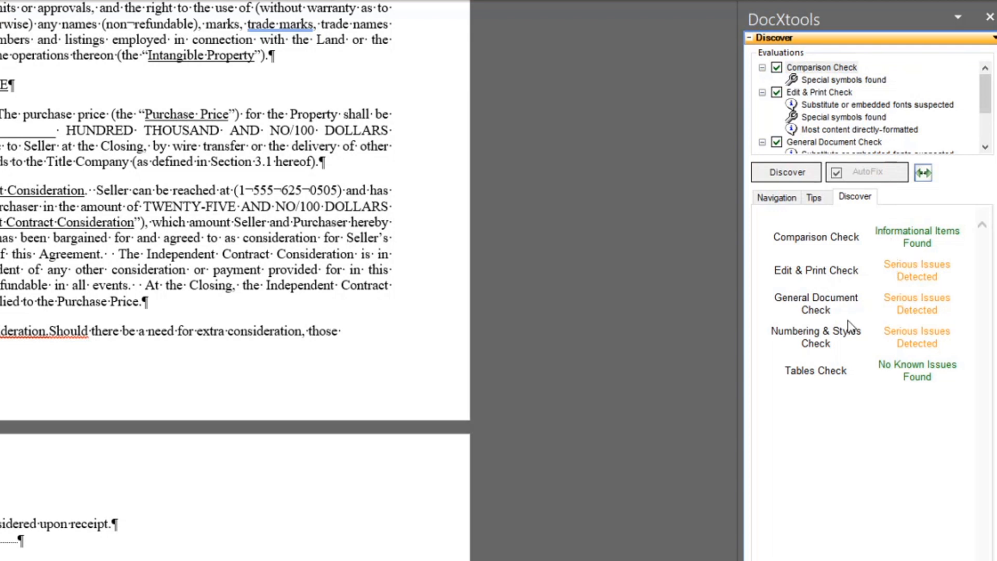
List the document locations of the special symbols flagged under Comparison Check
mouse_move(986, 98)
mouse_down()
mouse_move(986, 127)
mouse_move(989, 83)
mouse_up()
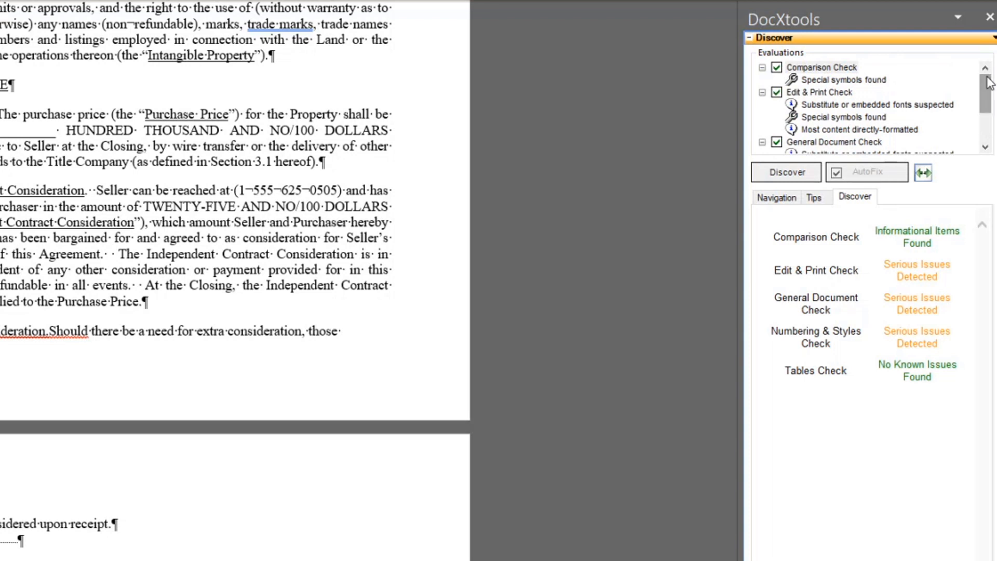
mouse_move(987, 96)
mouse_down()
mouse_move(987, 129)
mouse_move(989, 89)
mouse_up()
click(832, 82)
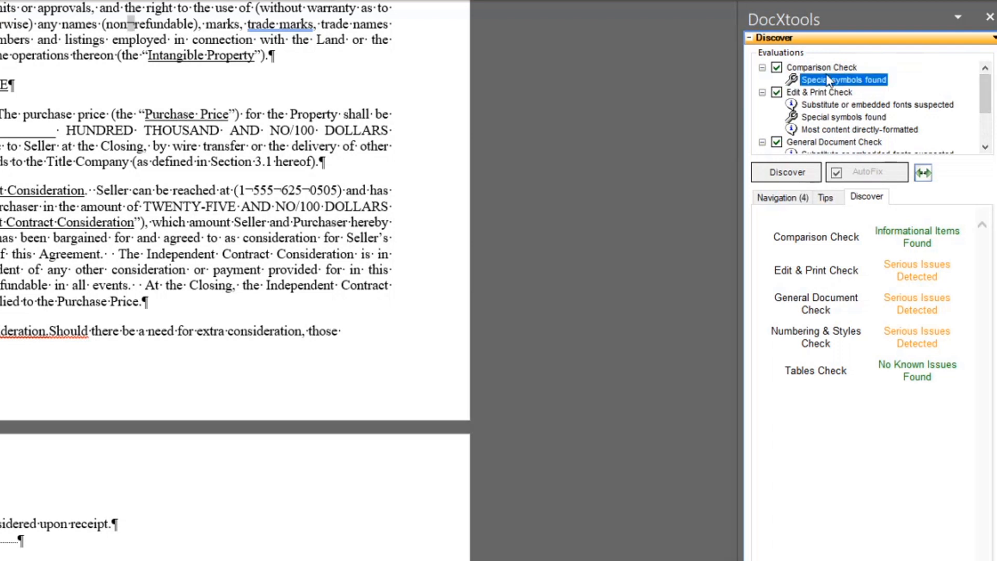
click(832, 107)
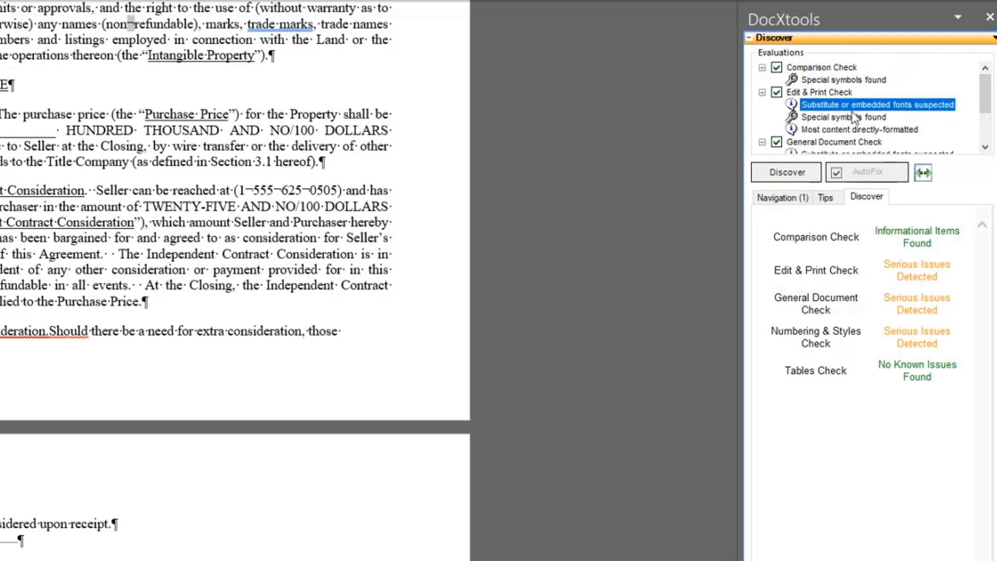
click(831, 79)
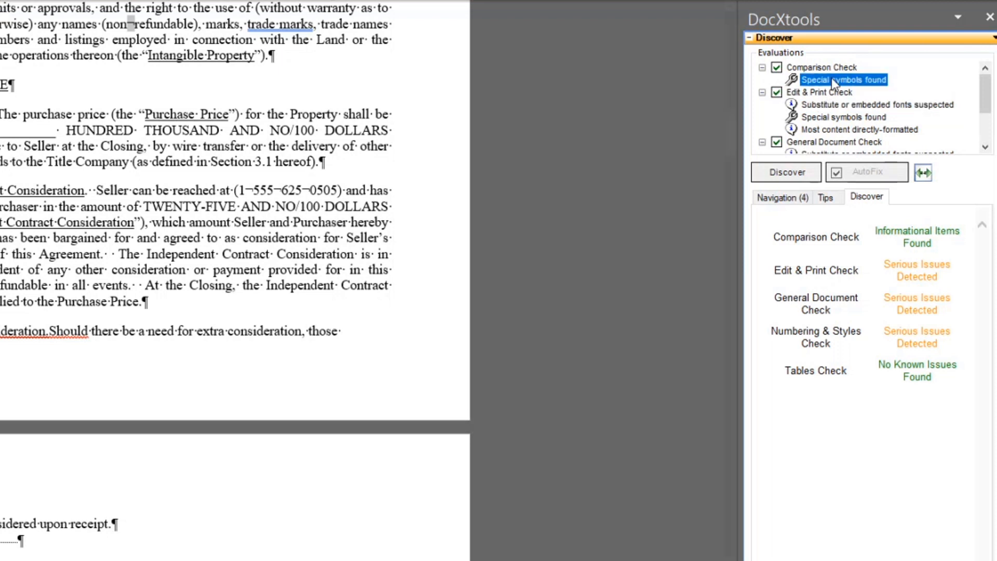
click(798, 202)
Go through the flagged optional hyphens one by one to locate each in the agreement
click(811, 229)
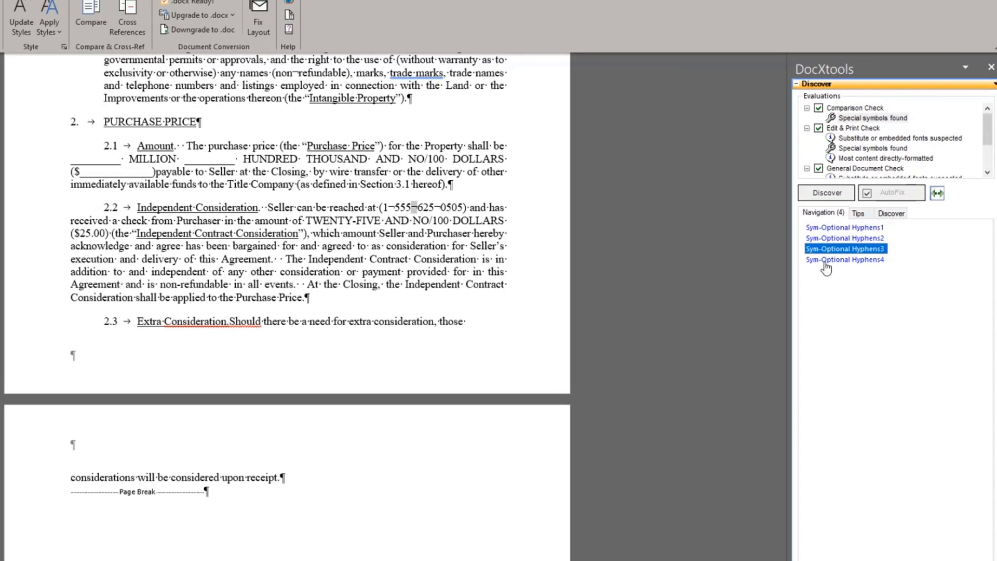
click(837, 225)
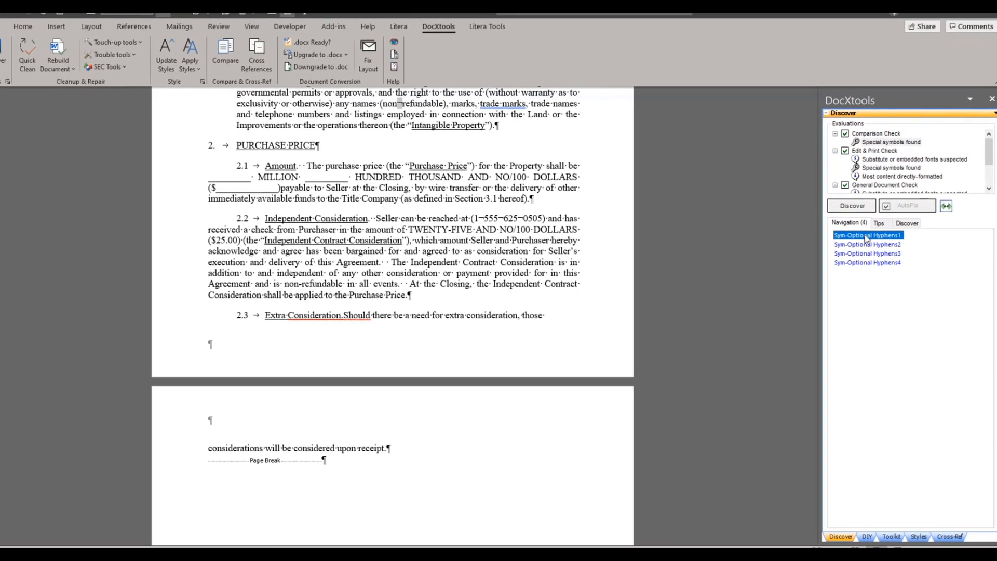
click(865, 246)
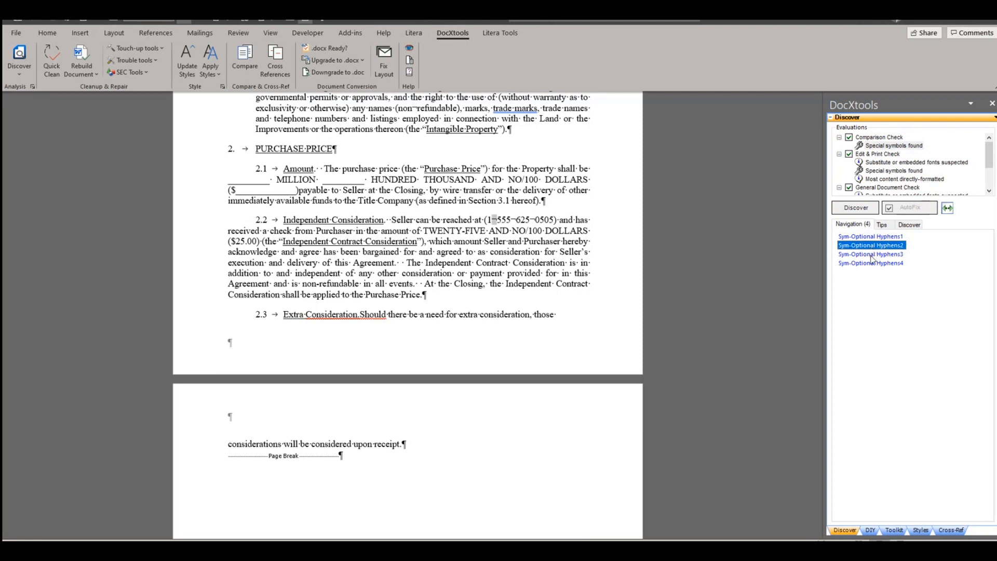
click(872, 254)
click(871, 263)
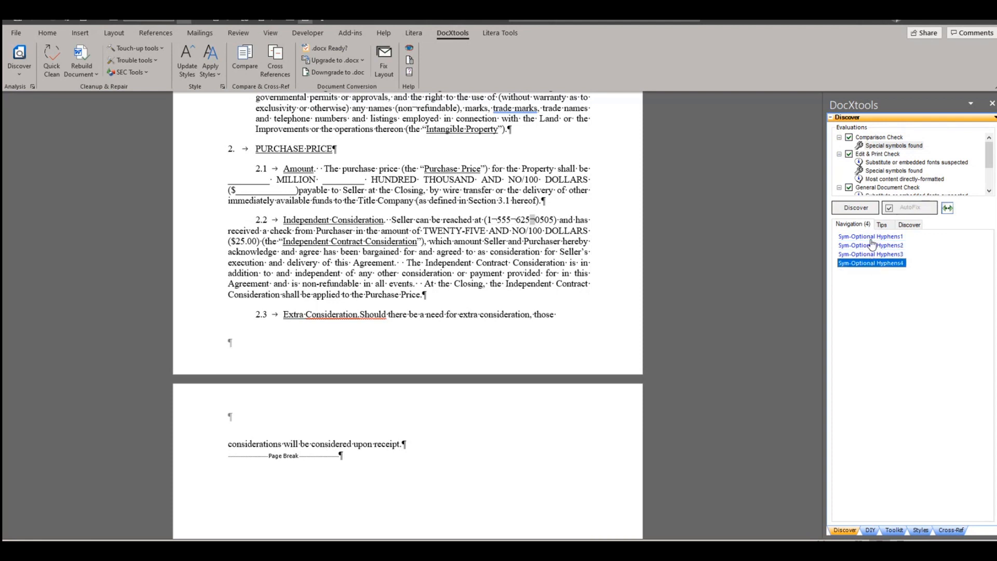
Replace the first flagged optional hyphen, in "non-refundable" above the Purchase Price section, with a regular hyphen
click(871, 239)
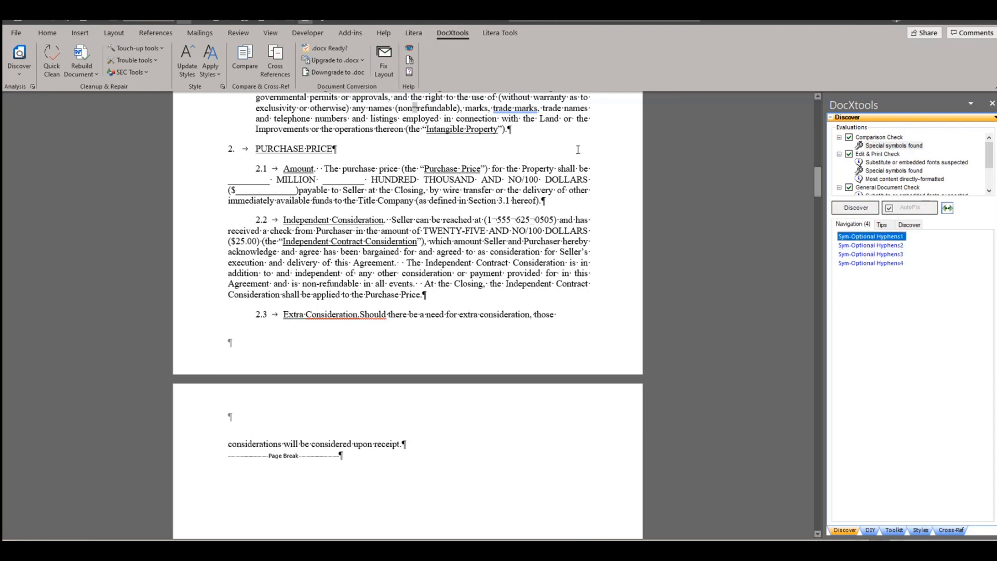
ctrl+scroll(432, 117, up, 15)
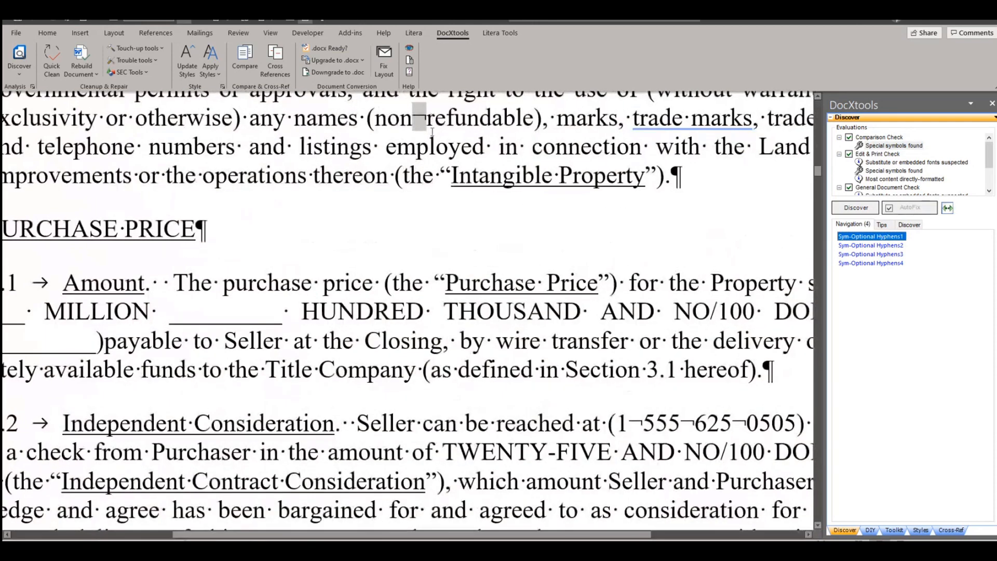
ctrl+scroll(432, 118, up, 6)
ctrl+scroll(433, 197, up, 3)
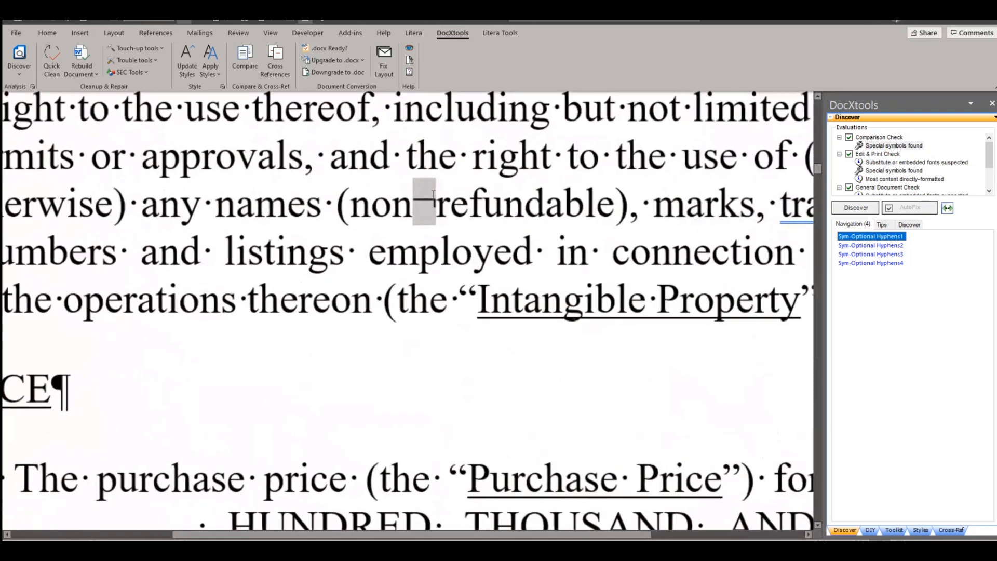
click(436, 207)
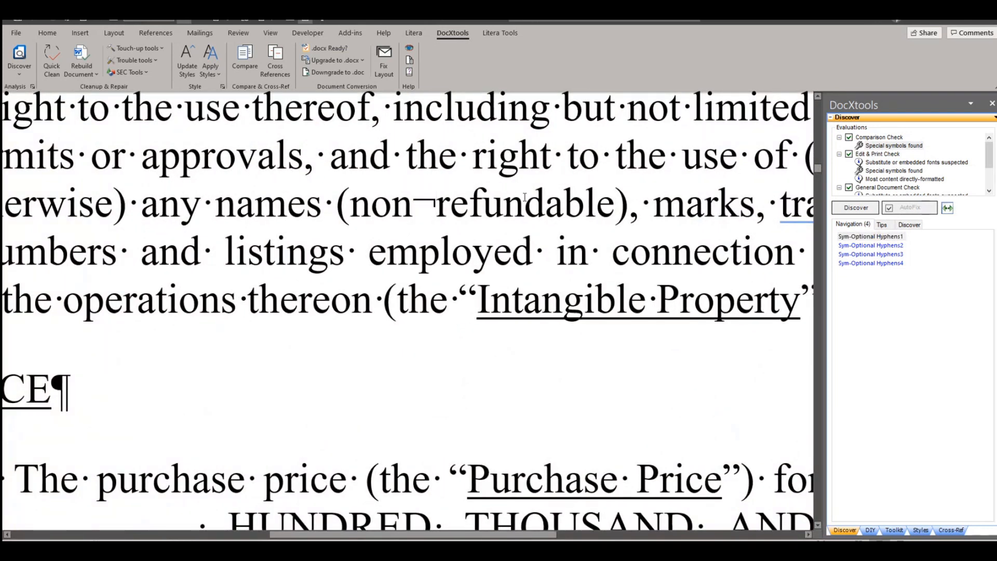
key(BackSpace)
text(-)
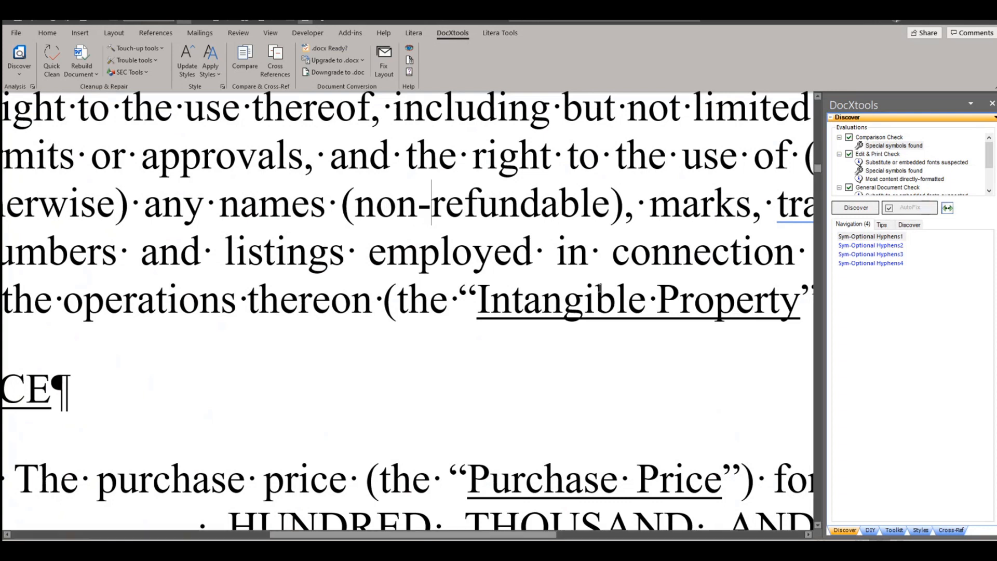
Replace the three optional hyphens in the seller's phone number in section 2.2 with regular hyphens
click(899, 246)
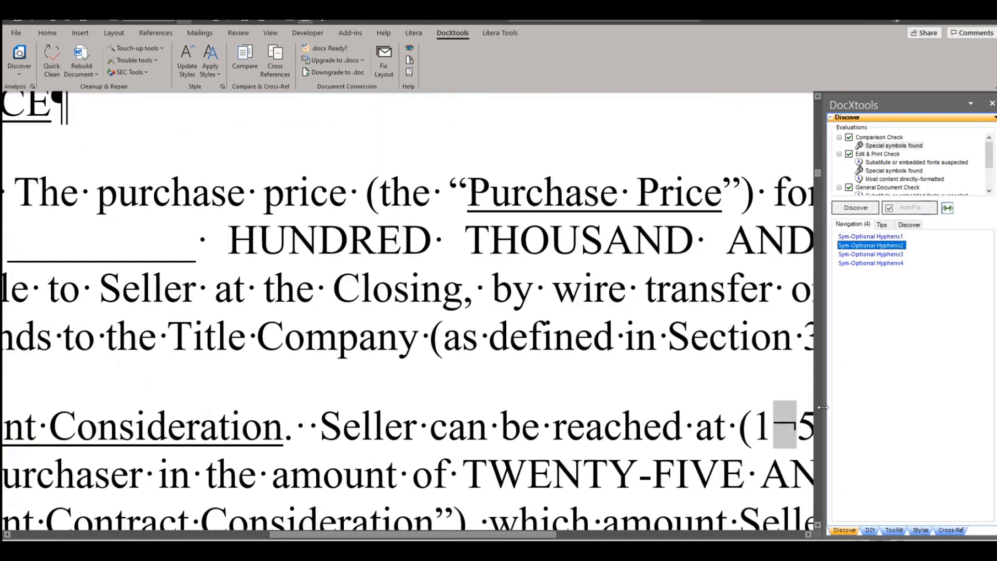
click(800, 426)
key(BackSpace)
text(-)
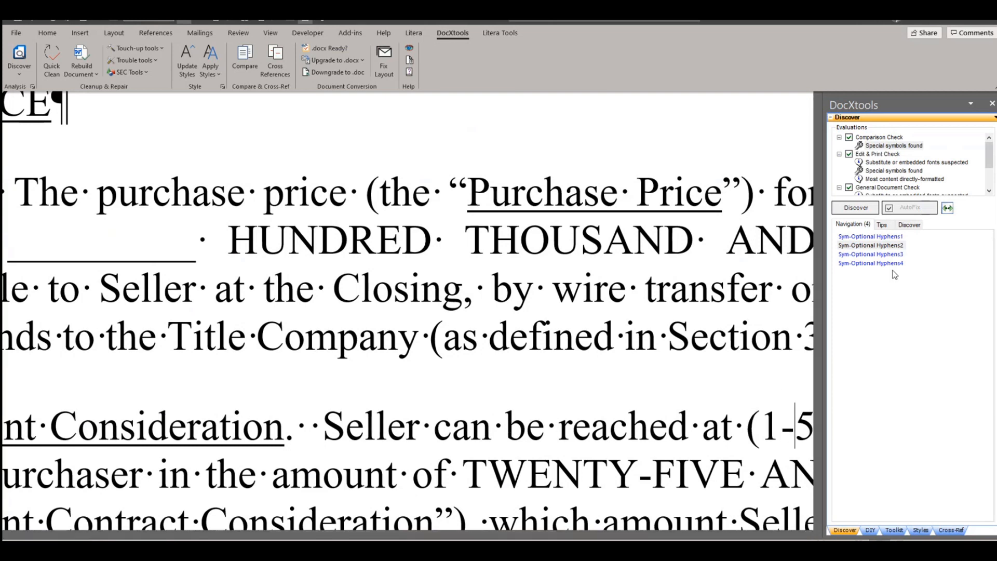
click(896, 255)
click(568, 425)
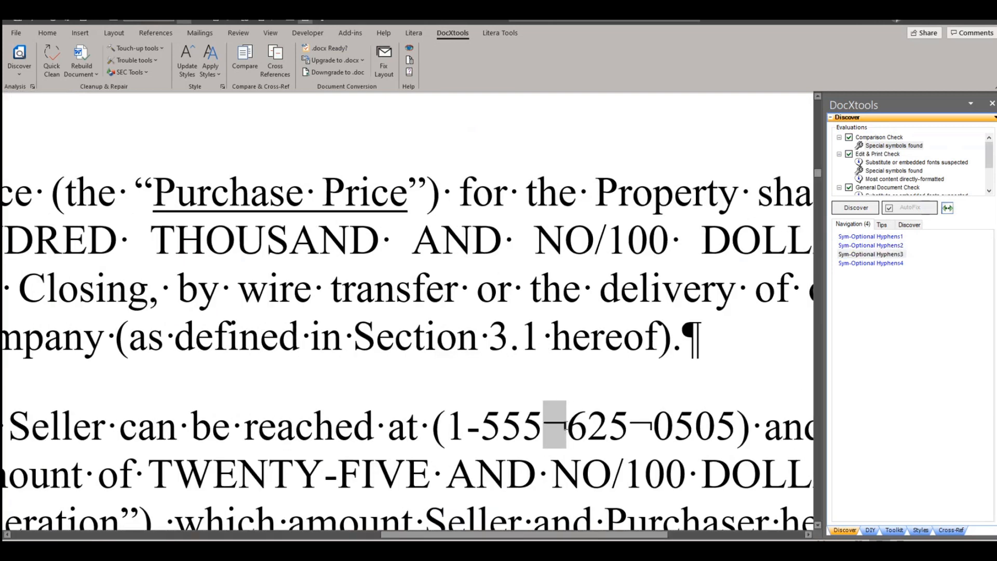
key(BackSpace)
text(-)
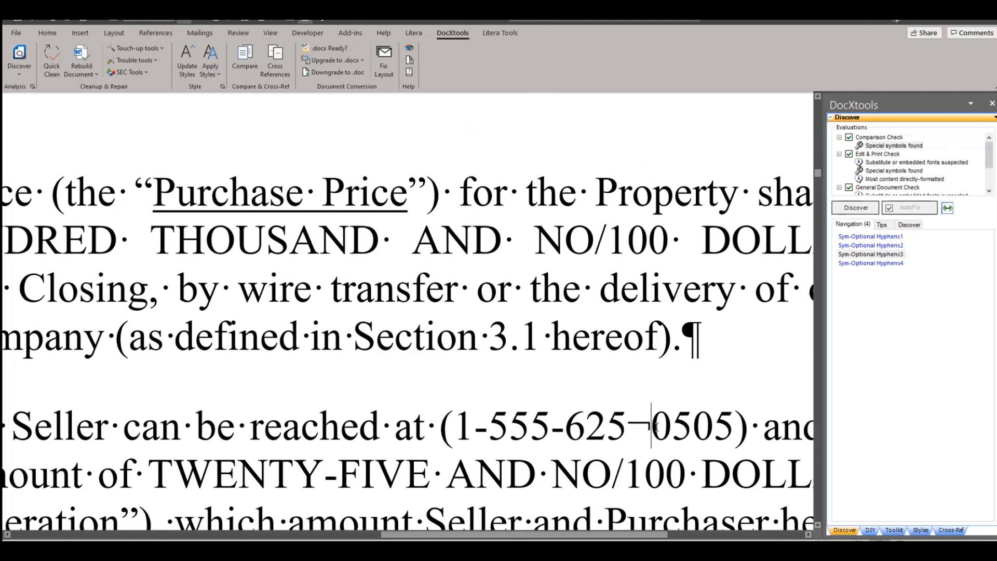
key(BackSpace)
text(-)
Recheck the location of the fourth optional hyphen and rerun the Discover checks on the corrected agreement
click(867, 262)
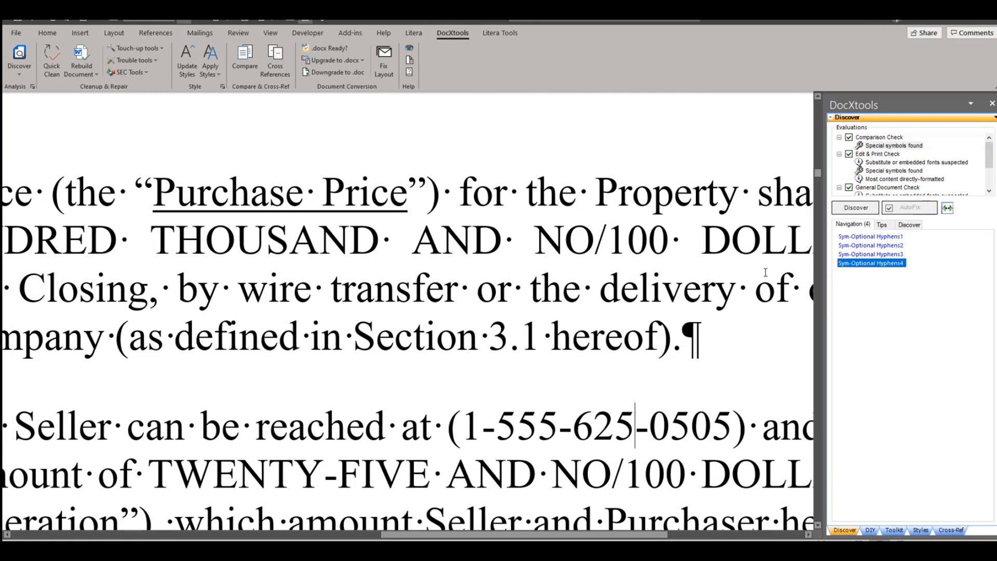
scroll(766, 270, down, 5)
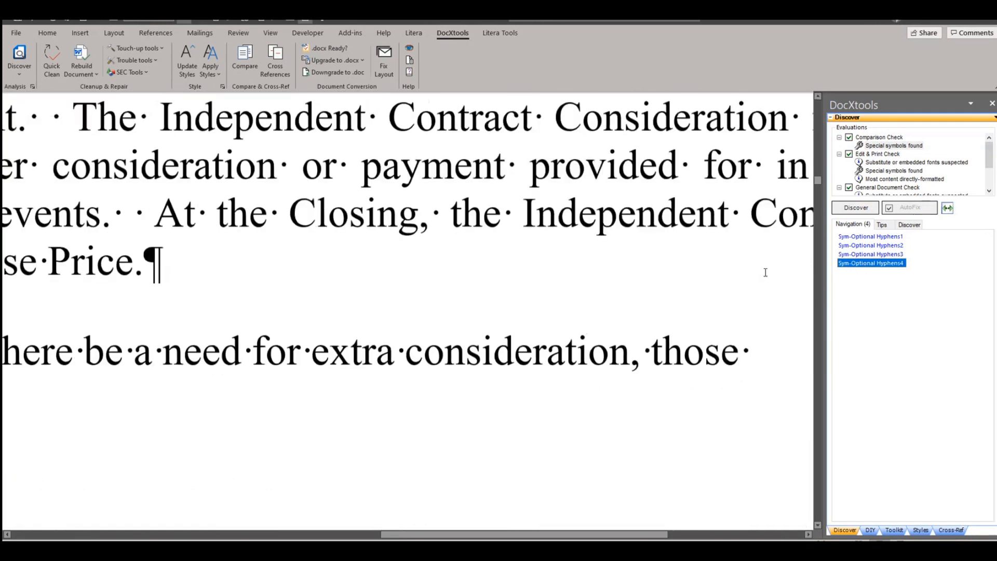
click(866, 264)
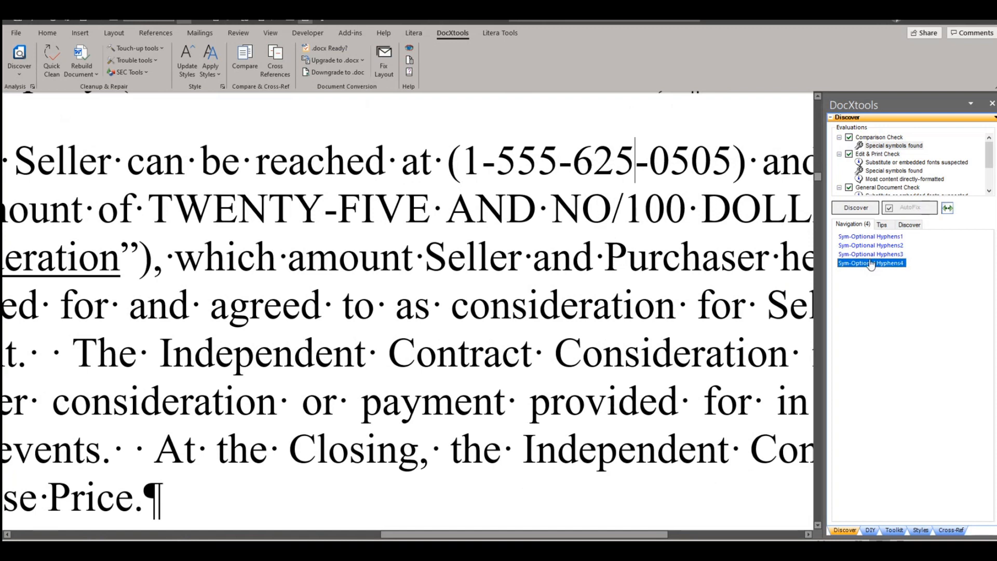
click(870, 208)
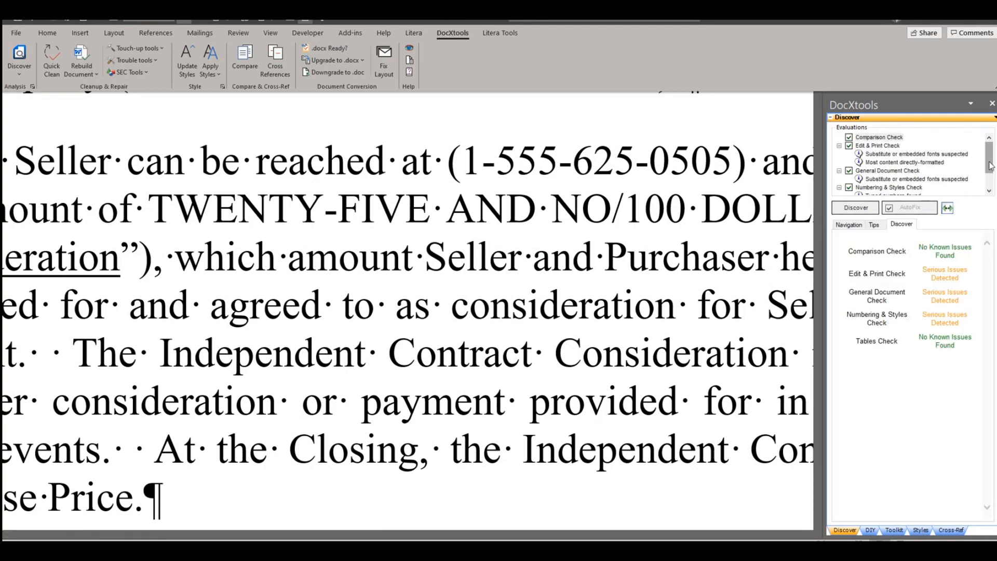
Read the tip for the "Substitute or embedded fonts suspected" finding under Edit & Print Check
drag(990, 166, 990, 170)
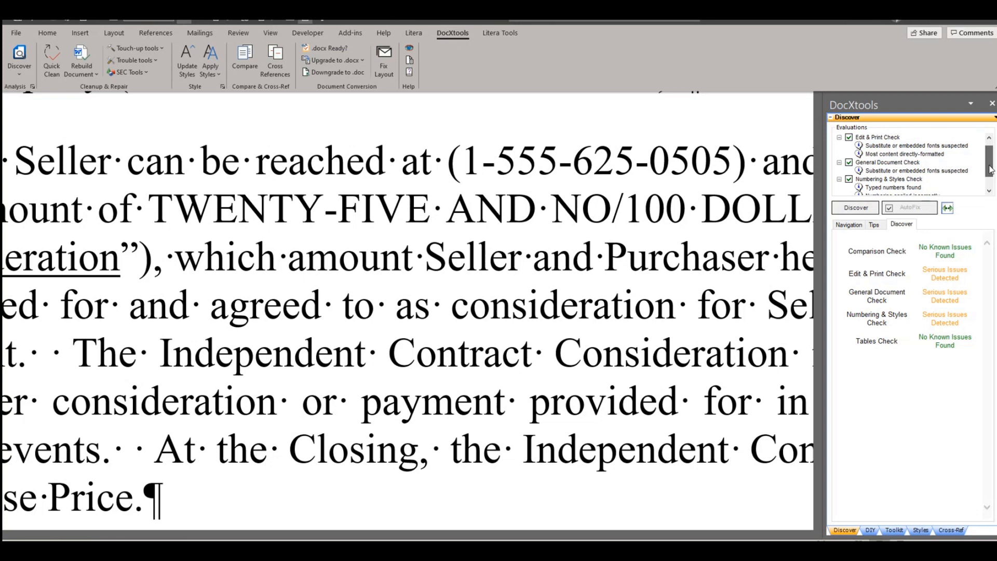
click(910, 146)
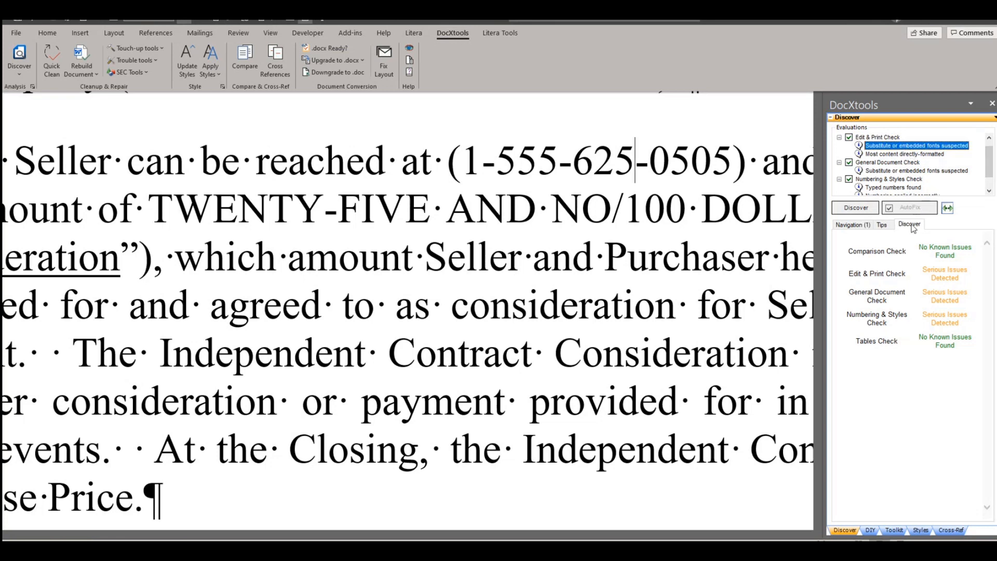
click(889, 224)
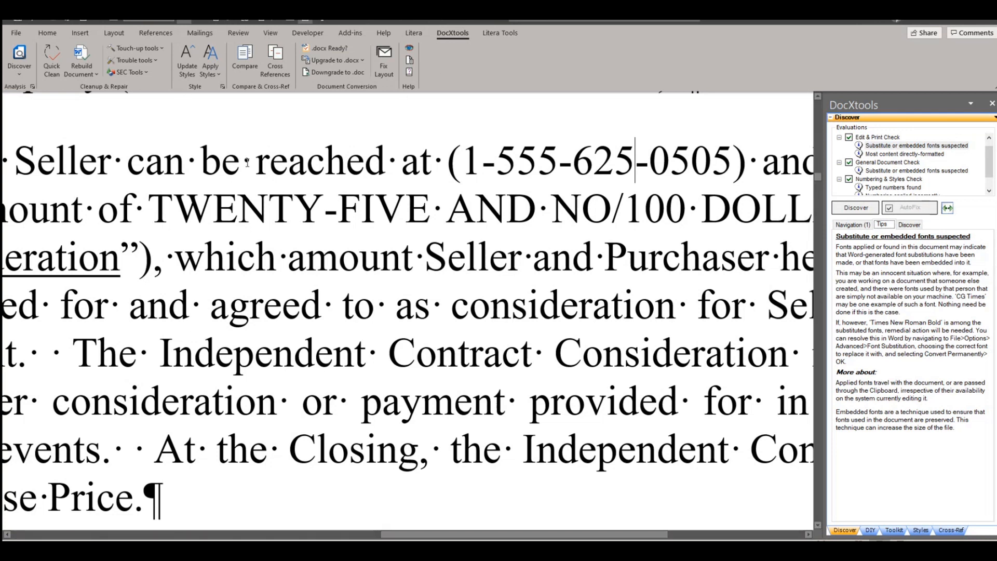
ctrl+scroll(323, 192, down, 5)
ctrl+scroll(426, 244, down, 4)
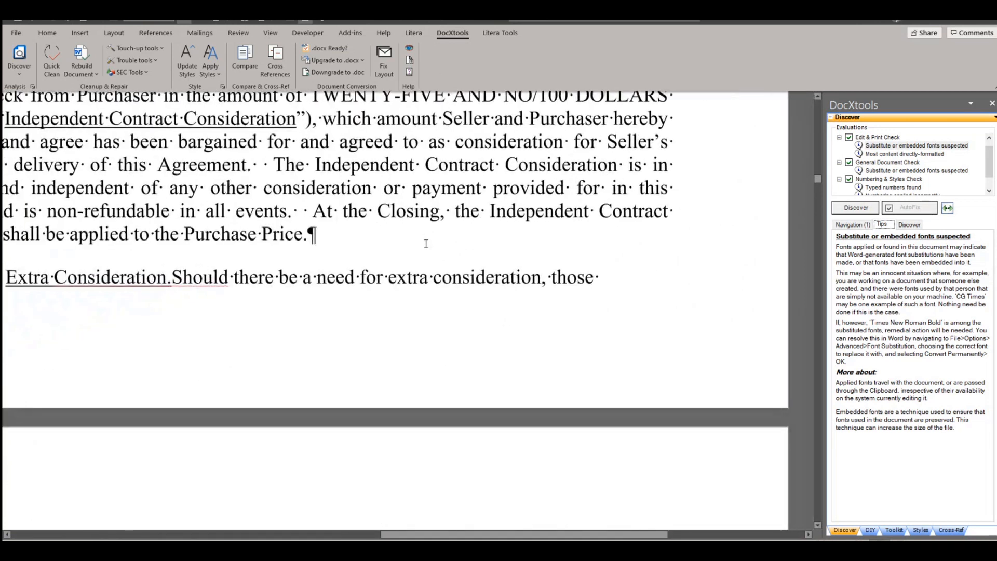
scroll(426, 244, up, 15)
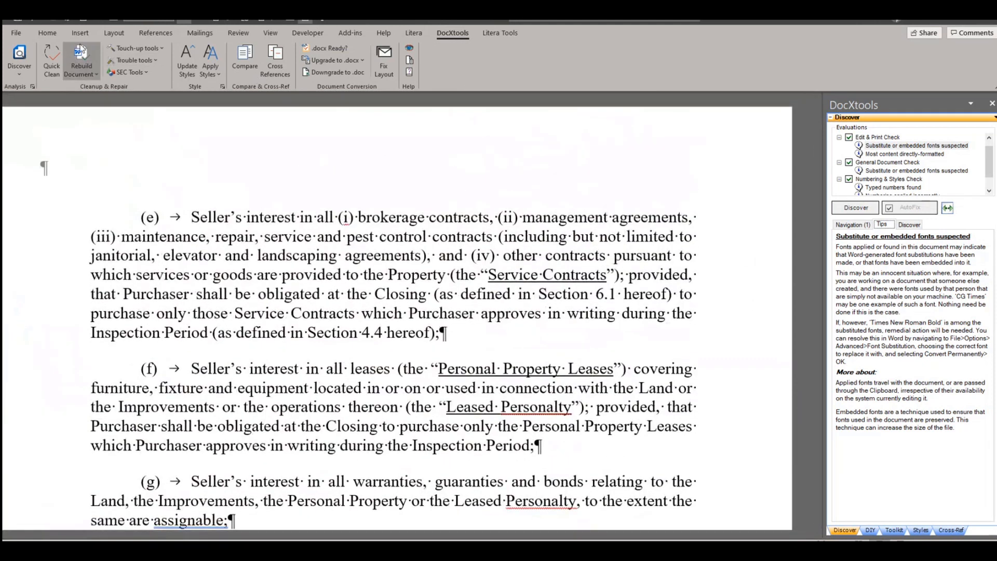
Permanently convert the missing Courier font to Courier New through Word's advanced Font Substitution options
click(18, 33)
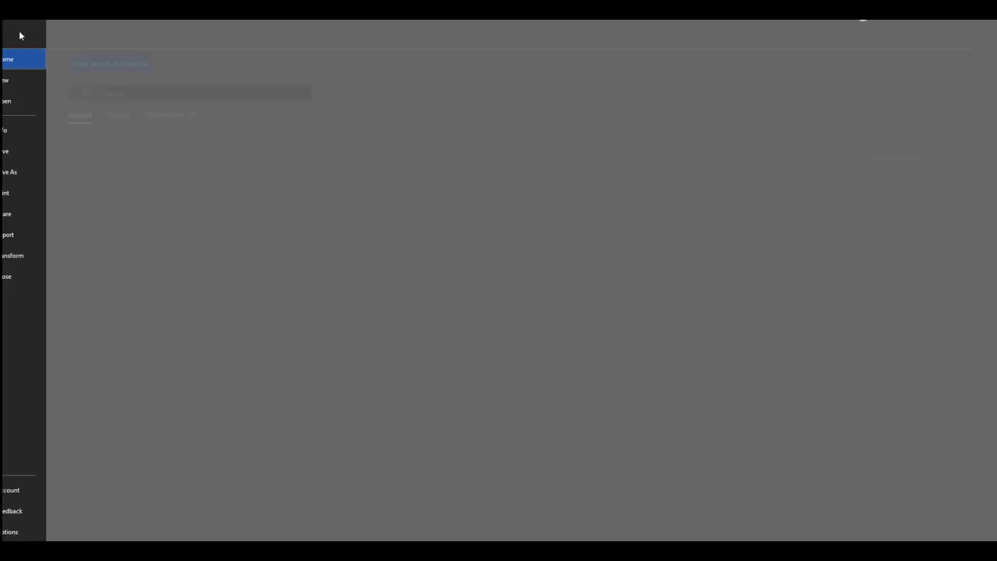
click(42, 531)
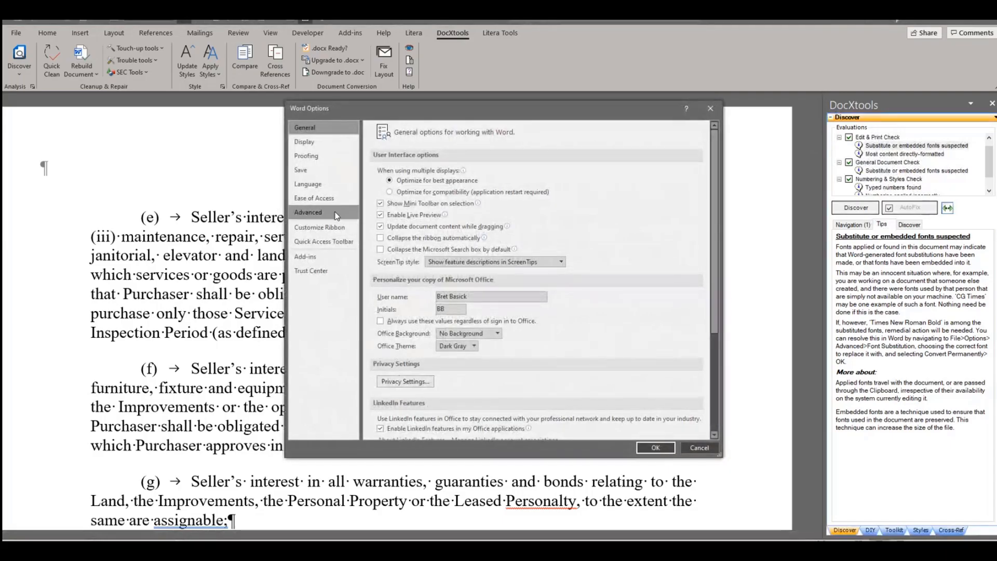
click(337, 216)
scroll(526, 286, down, 10)
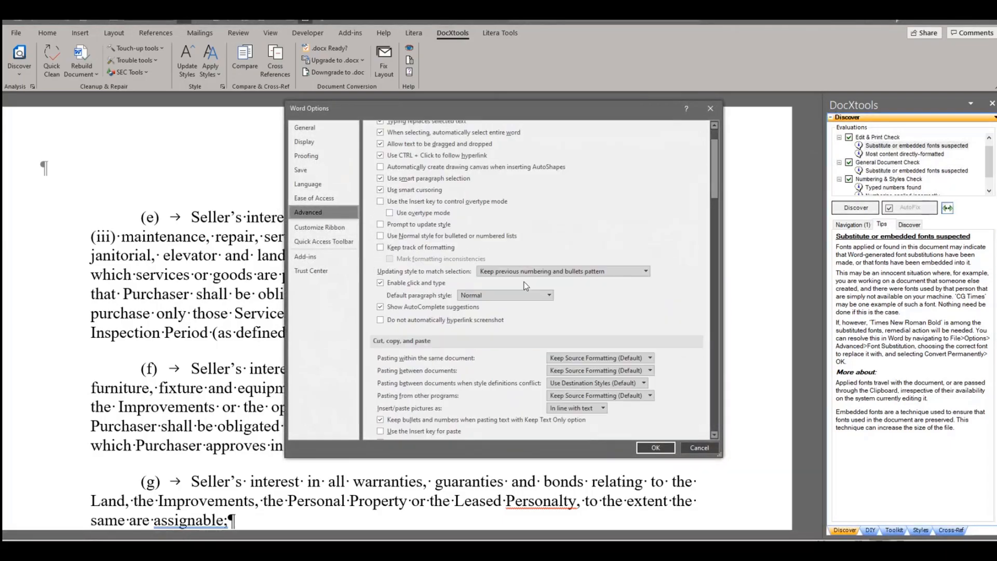
scroll(526, 286, down, 12)
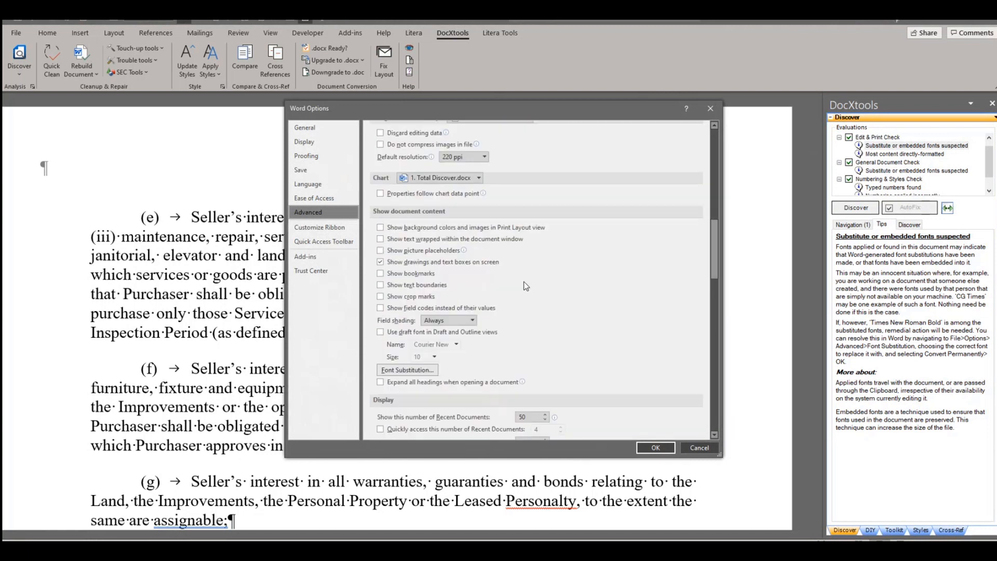
scroll(526, 286, down, 3)
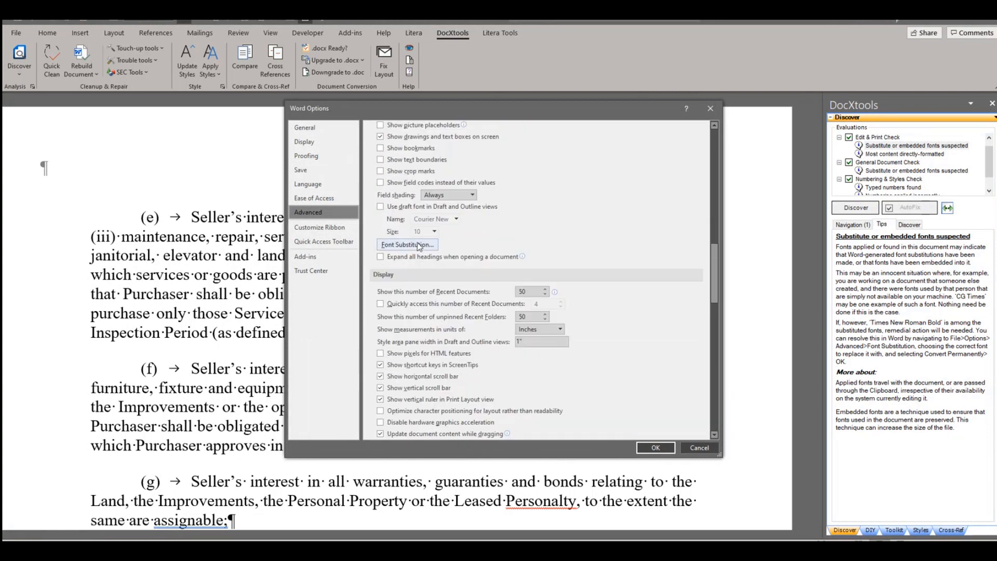
click(419, 245)
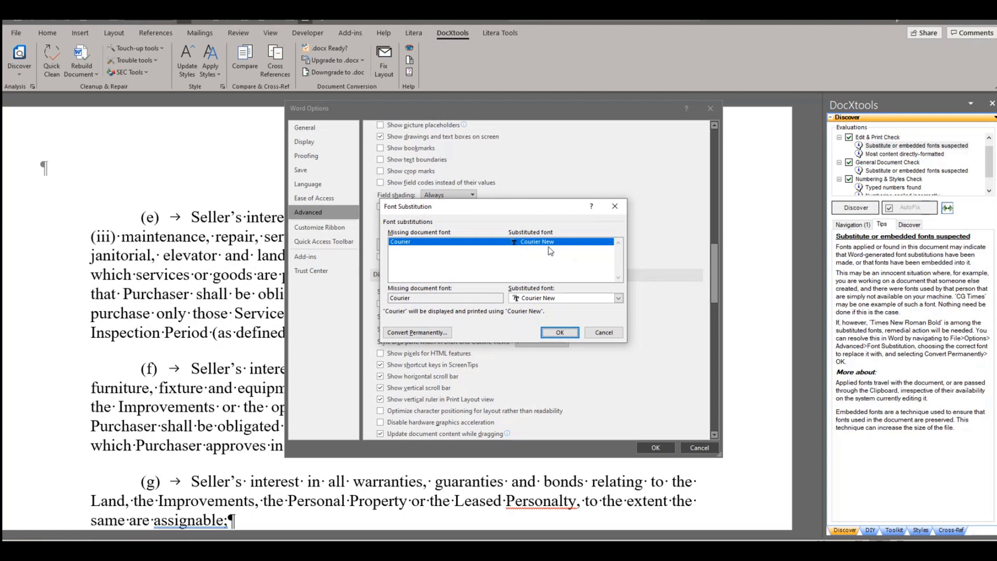
click(445, 337)
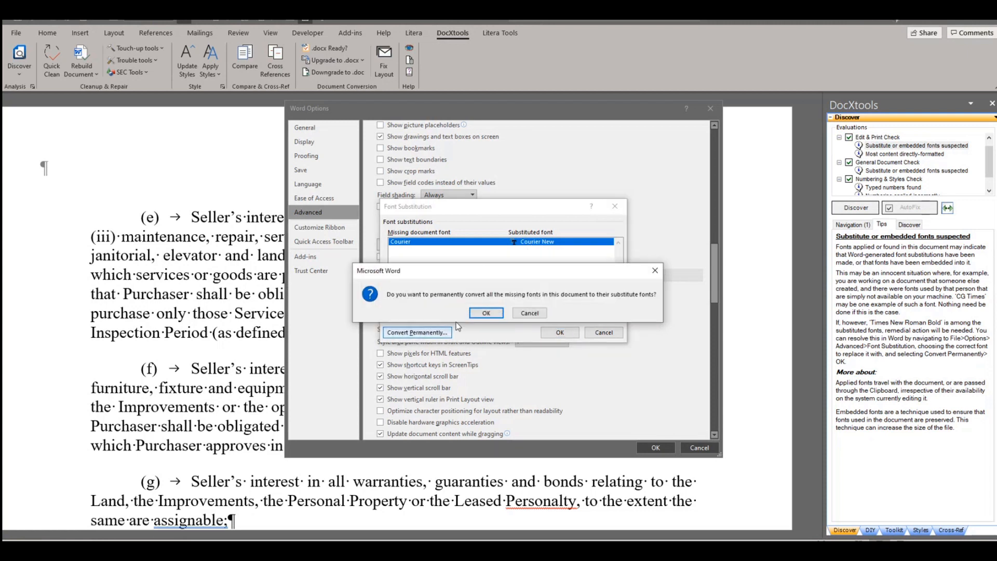
click(487, 314)
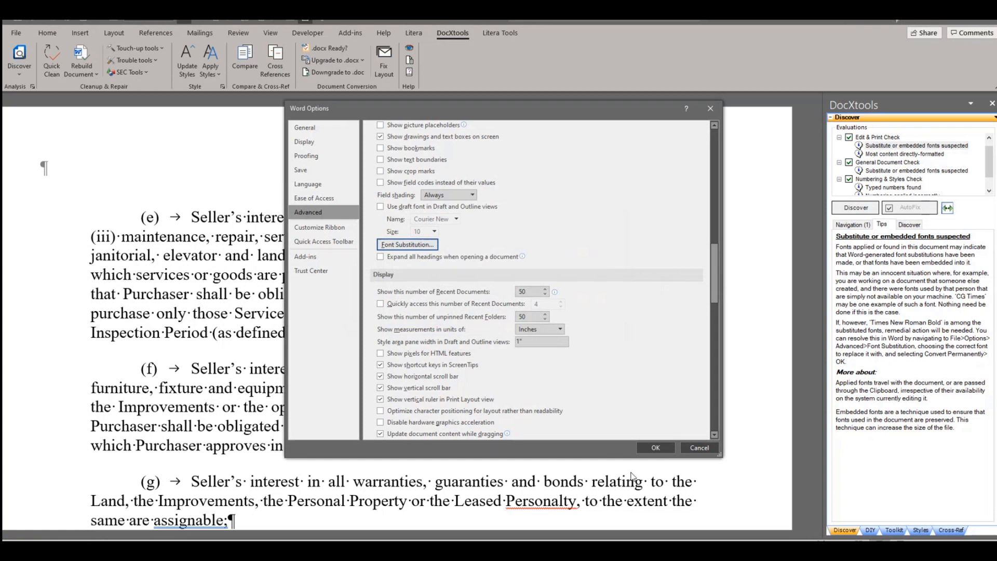
click(649, 450)
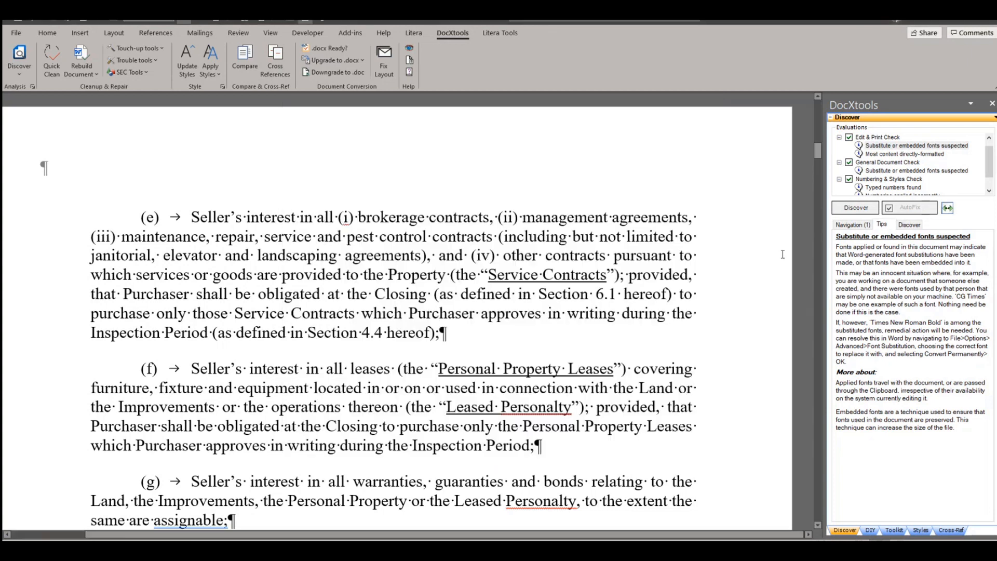
Rerun the Discover checks and select the "Most content directly-formatted" finding
click(850, 209)
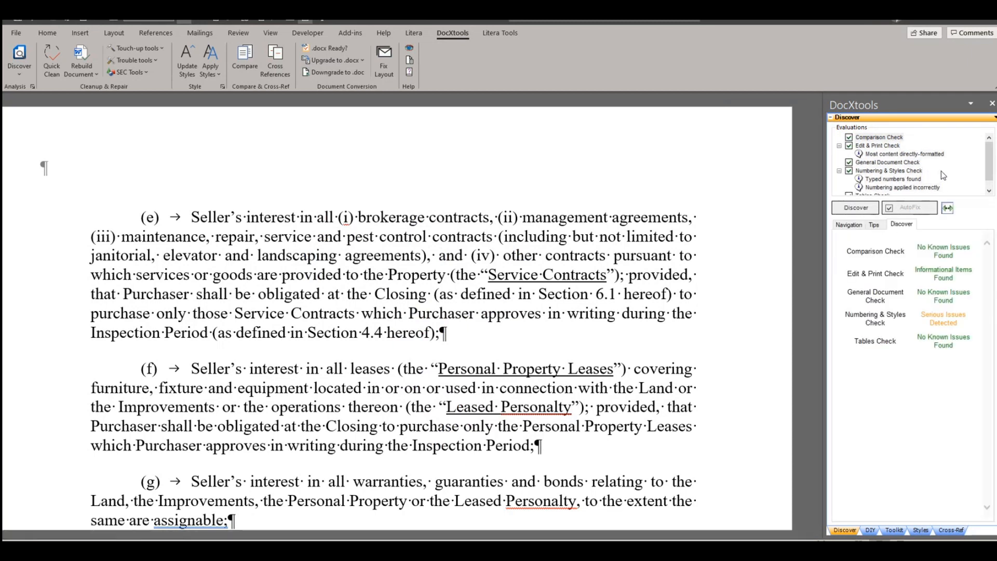
drag(994, 152, 991, 160)
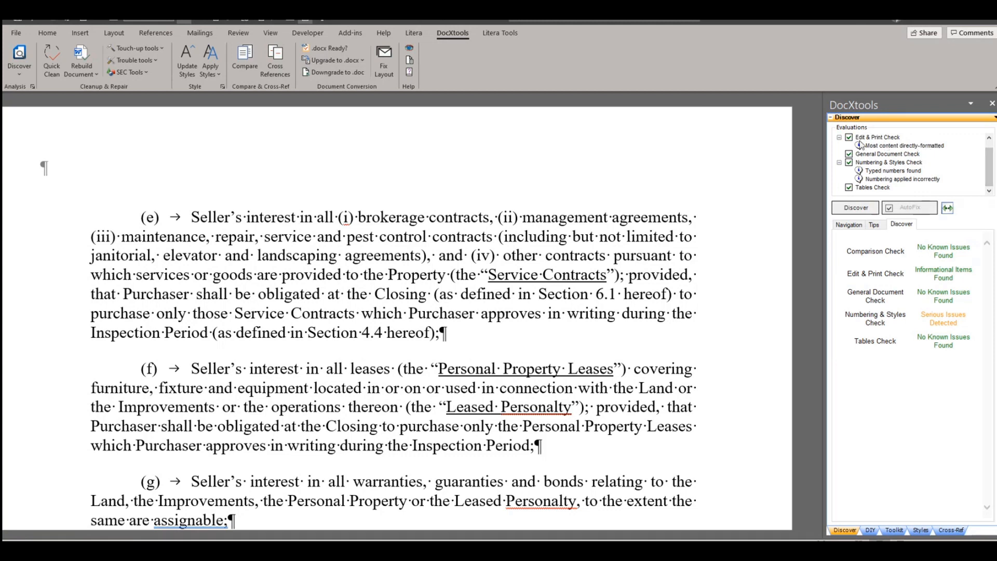
click(906, 147)
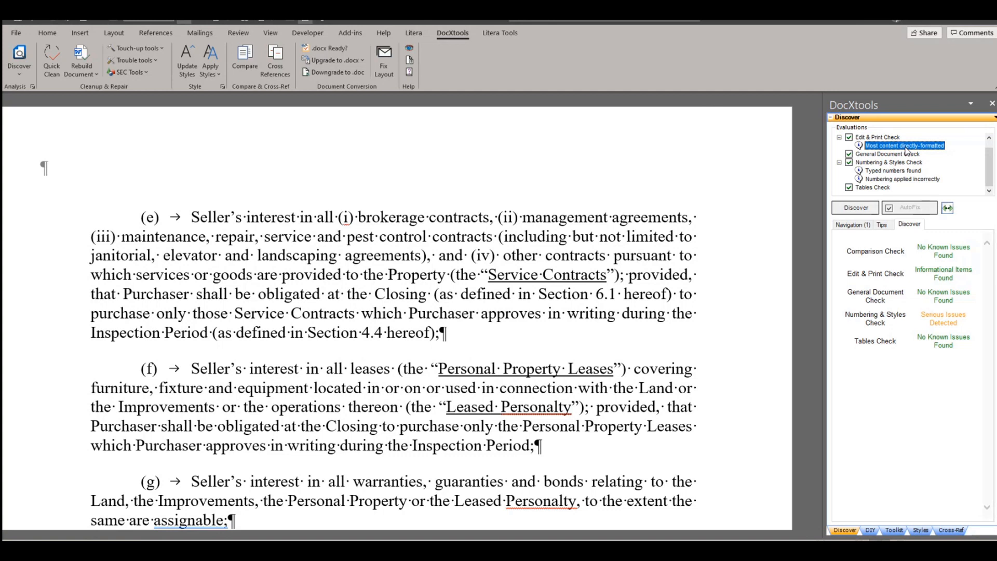
Locate the first "Typed numbers found" occurrence and check the number of the SALE OF PROPERTY heading
click(889, 169)
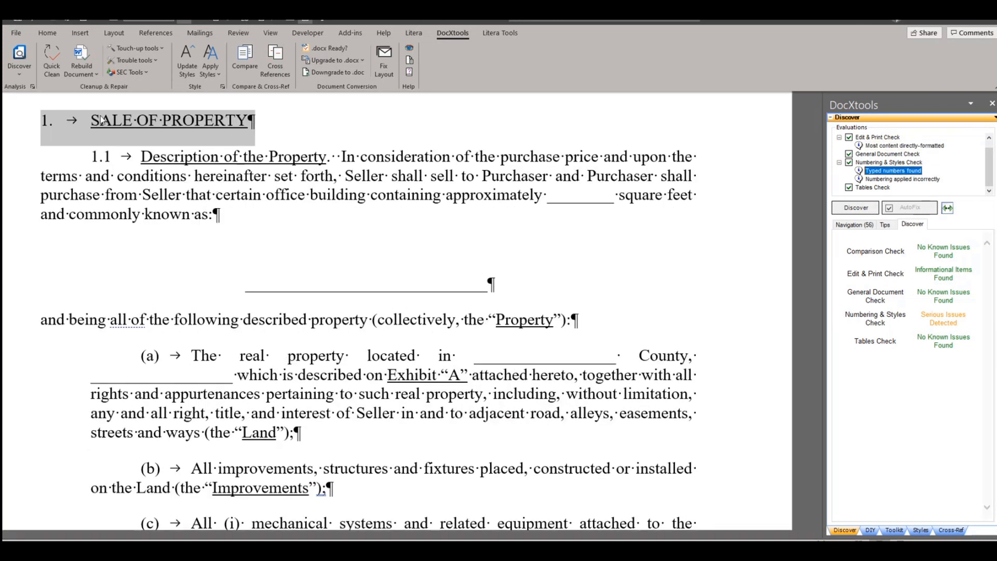
scroll(70, 284, up, 3)
click(49, 276)
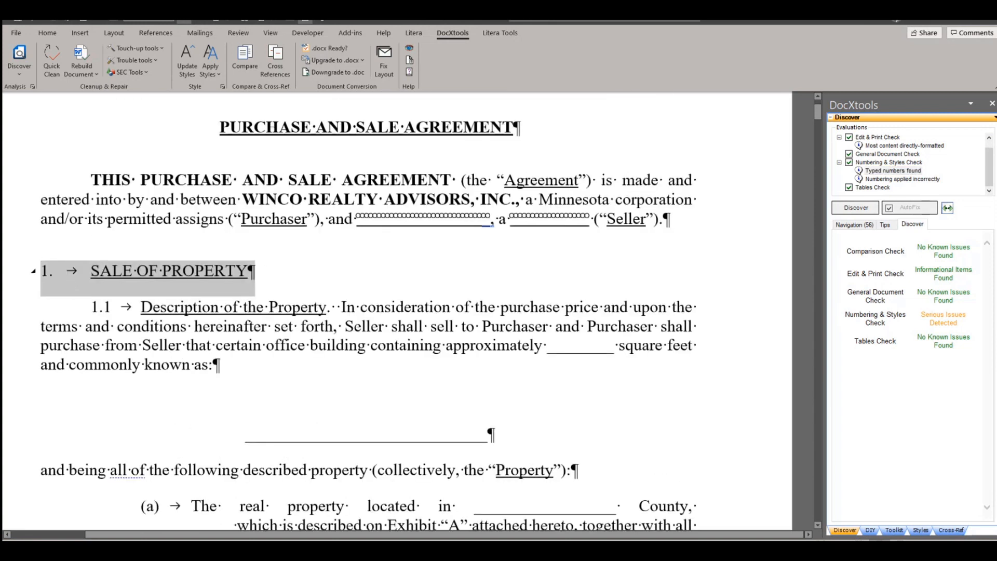
Locate the "Numbering applied incorrectly" finding and check the number of the Extra Consideration paragraph
click(877, 179)
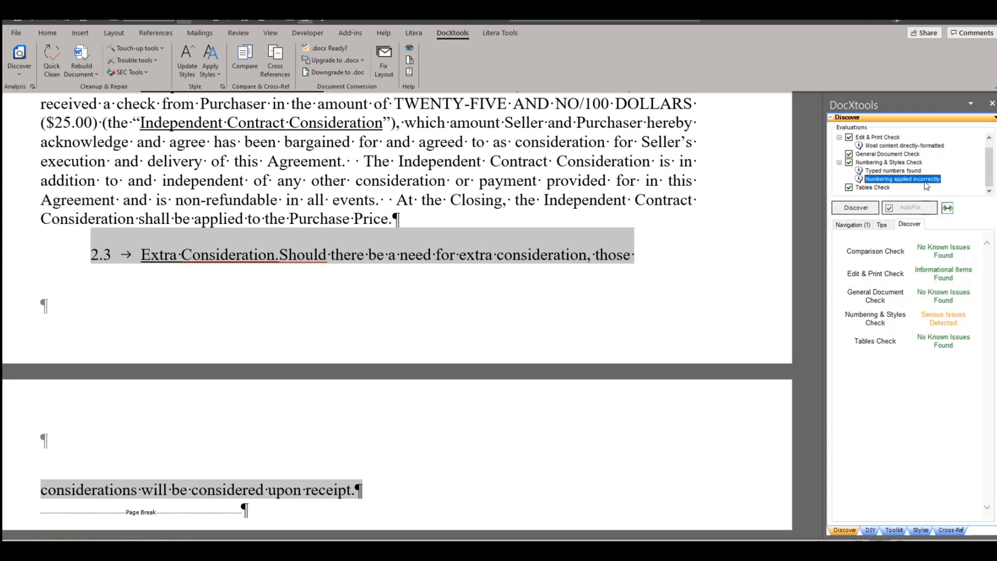
click(106, 260)
click(106, 260)
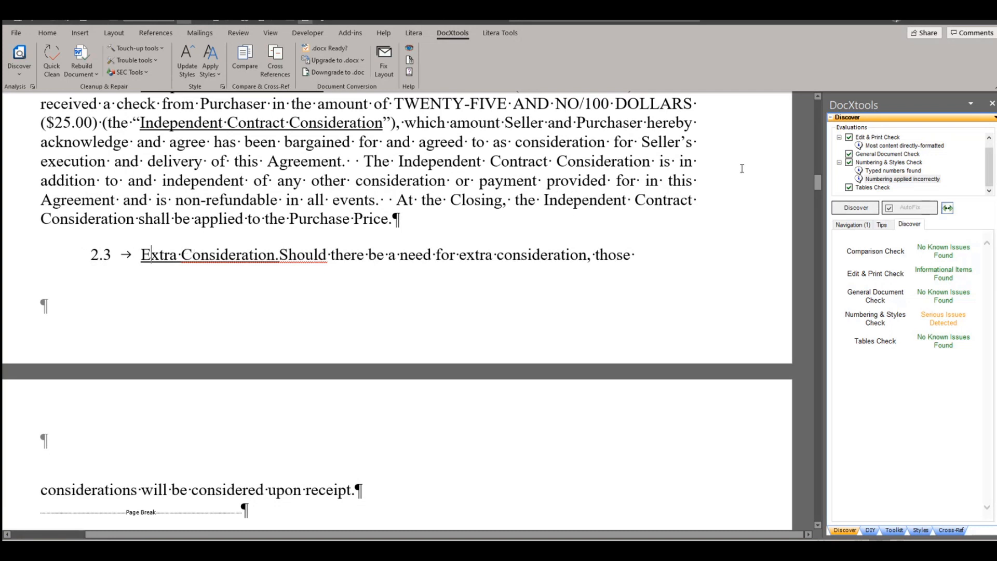
scroll(946, 162, up, 1)
scroll(946, 162, down, 1)
scroll(946, 162, up, 1)
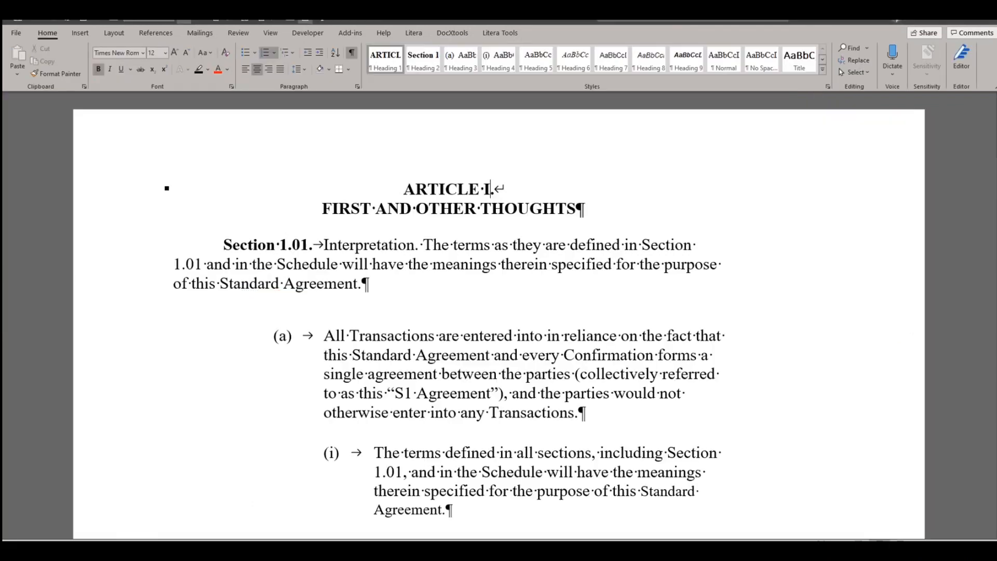
Examine the "Error! Reference source not found." field code error in paragraph (iii) of the agreement
click(450, 32)
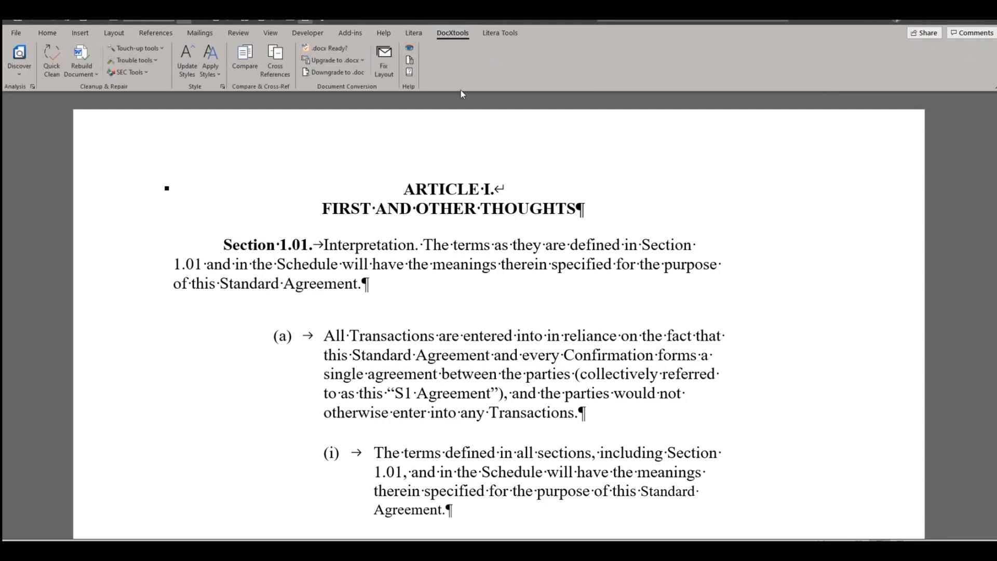
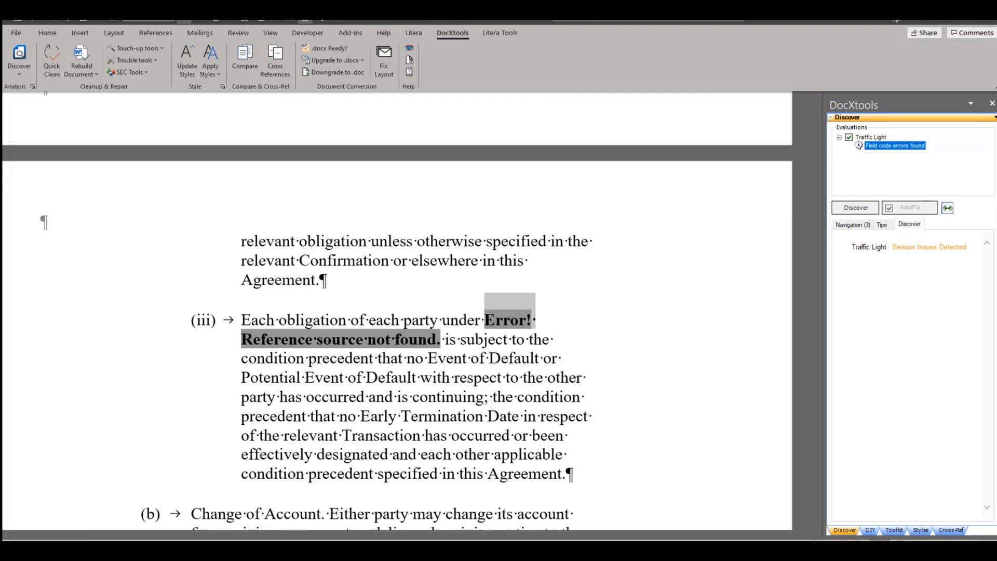
click(400, 340)
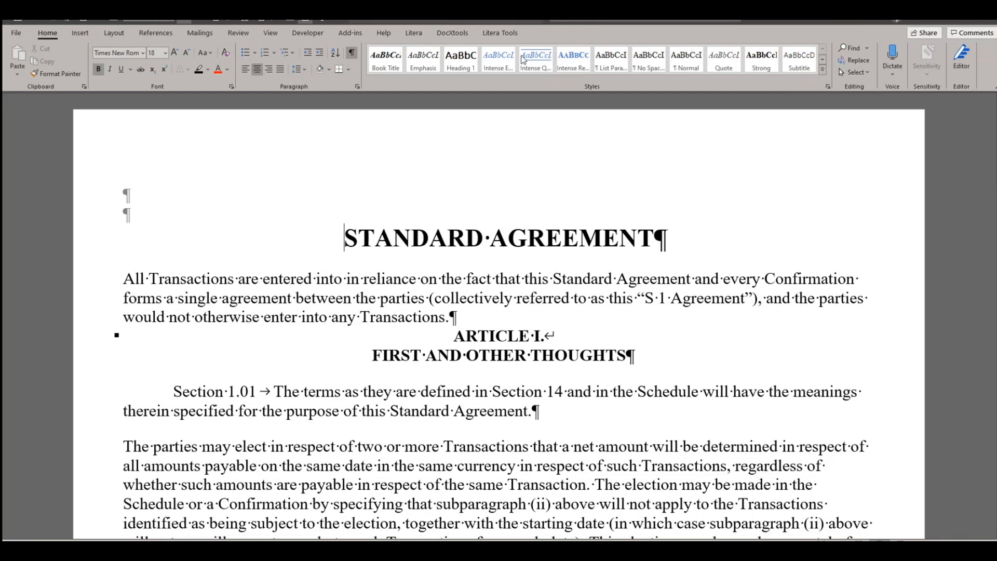
Display the paragraph style names beside the Standard Agreement and review the styles throughout the document
click(454, 33)
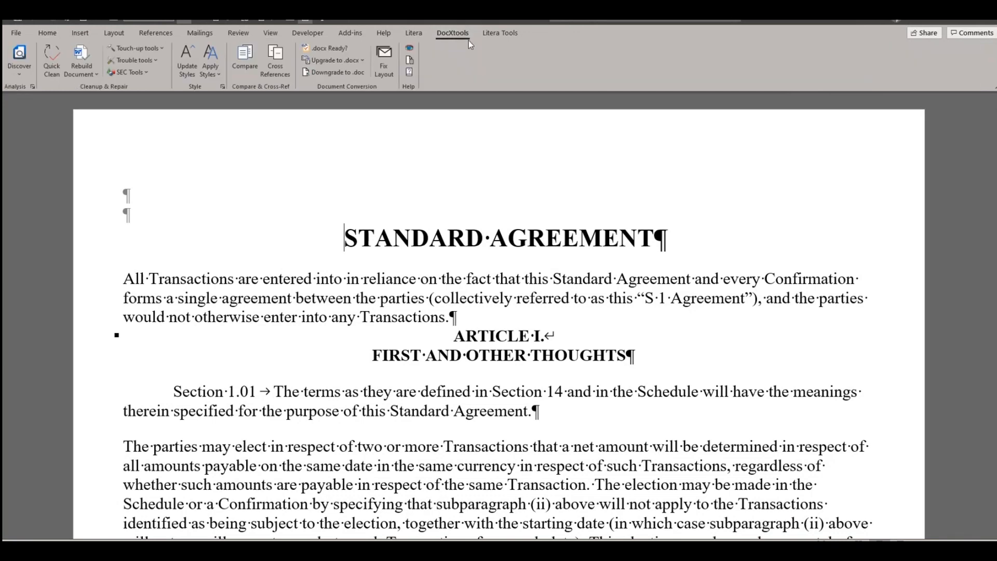
click(412, 48)
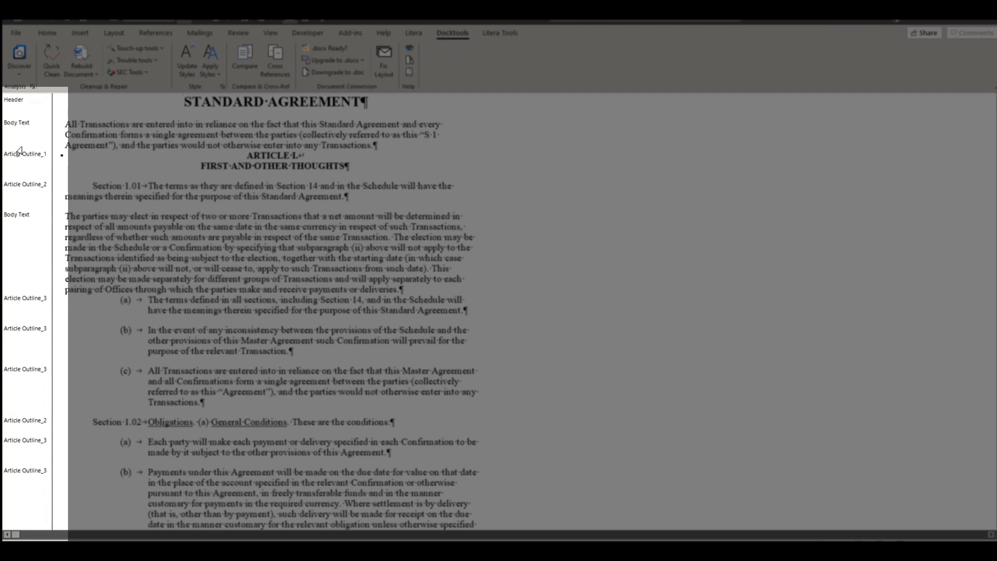
scroll(108, 236, down, 5)
scroll(107, 236, down, 20)
scroll(107, 236, down, 20)
scroll(107, 236, down, 20)
scroll(647, 425, up, 5)
scroll(720, 233, up, 20)
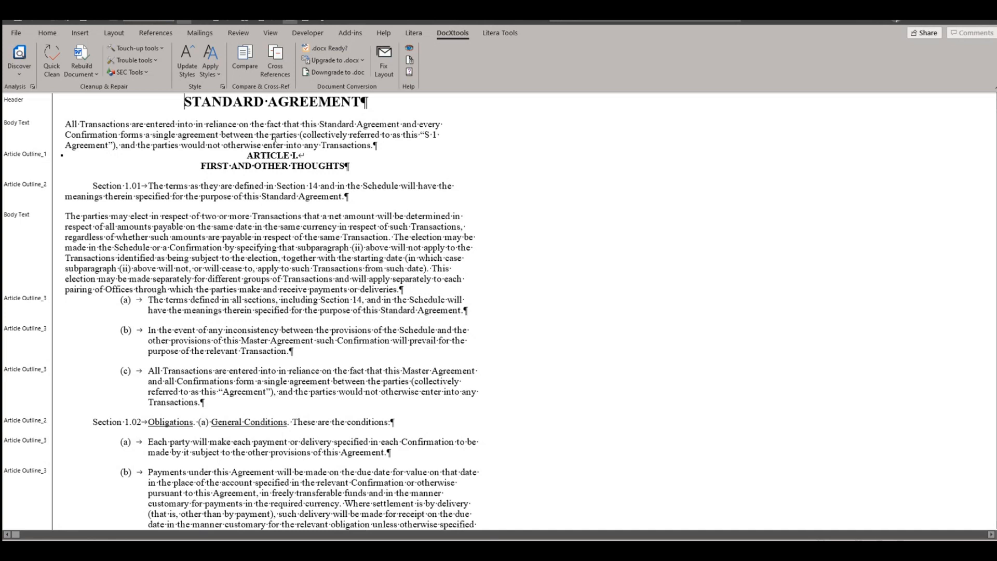
Run Rebuild Word Document on the Standard Agreement and display the paragraph style names beside the rebuilt text
click(75, 73)
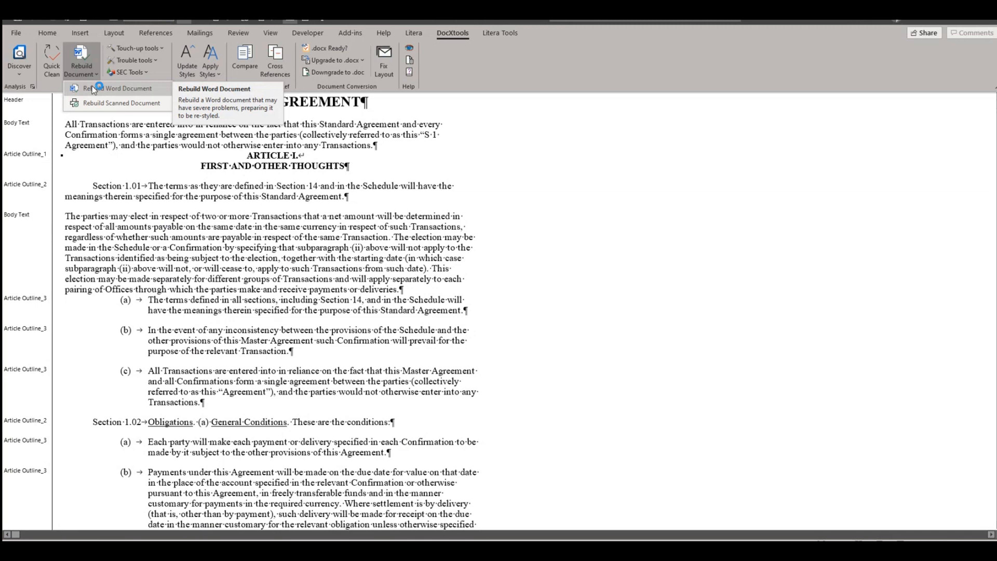
click(127, 88)
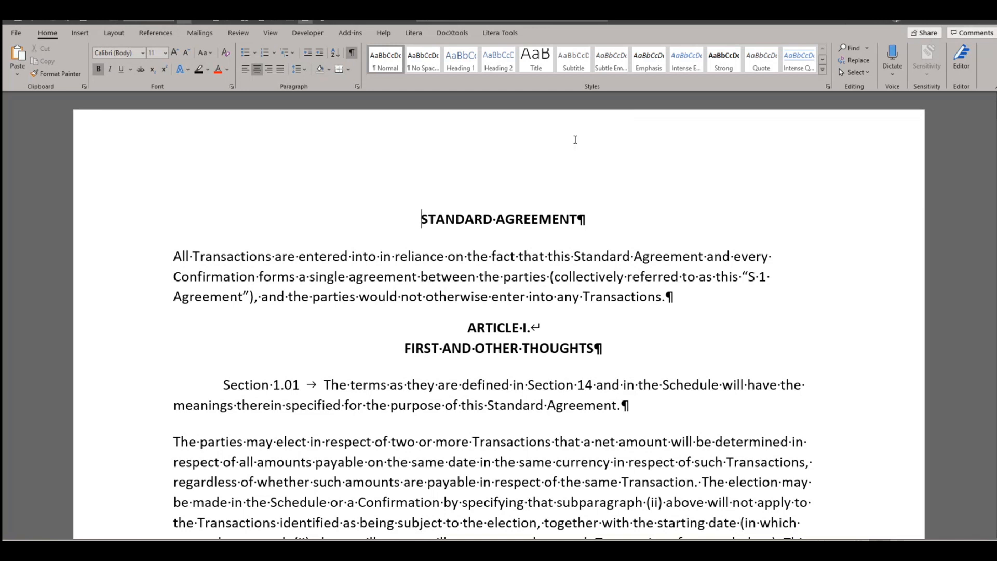
click(453, 33)
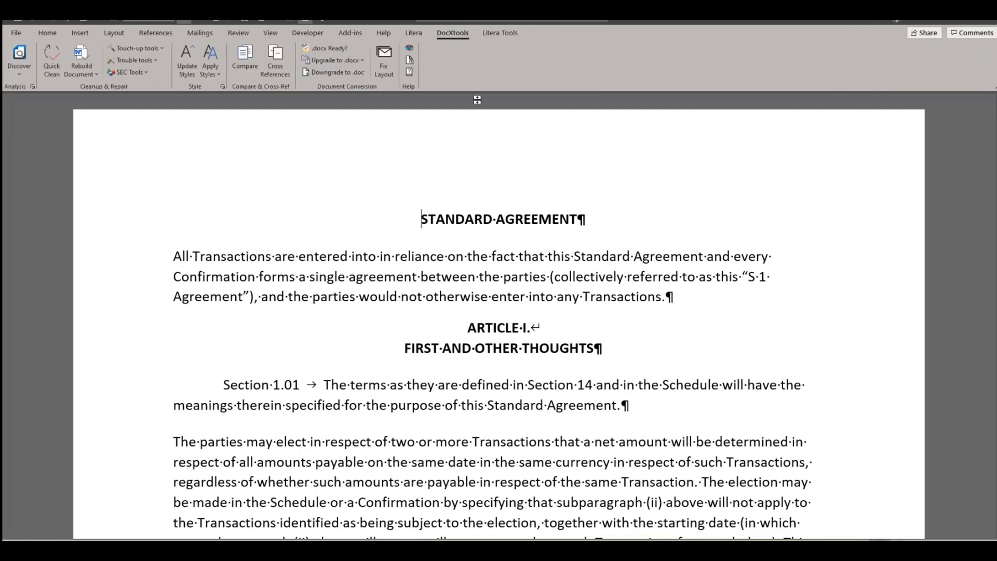
click(411, 48)
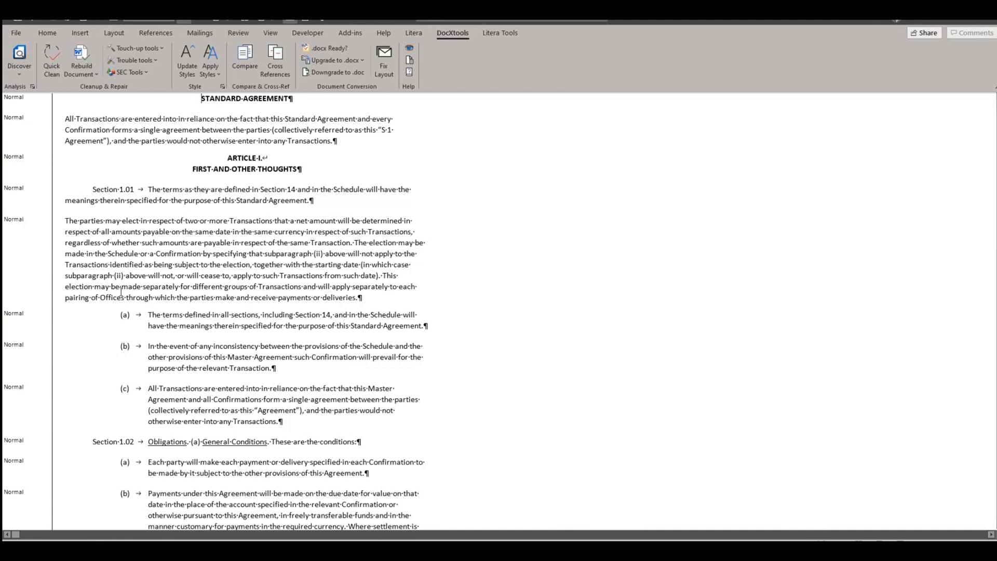
Check whether the Section 1.01 number in the rebuilt agreement is typed text
drag(134, 189, 111, 190)
click(110, 191)
click(126, 191)
Start Apply Styles for the Typed Numbers paragraphs, leaving the option to swap hard returns for soft on "Article" paragraphs off
click(188, 67)
click(205, 73)
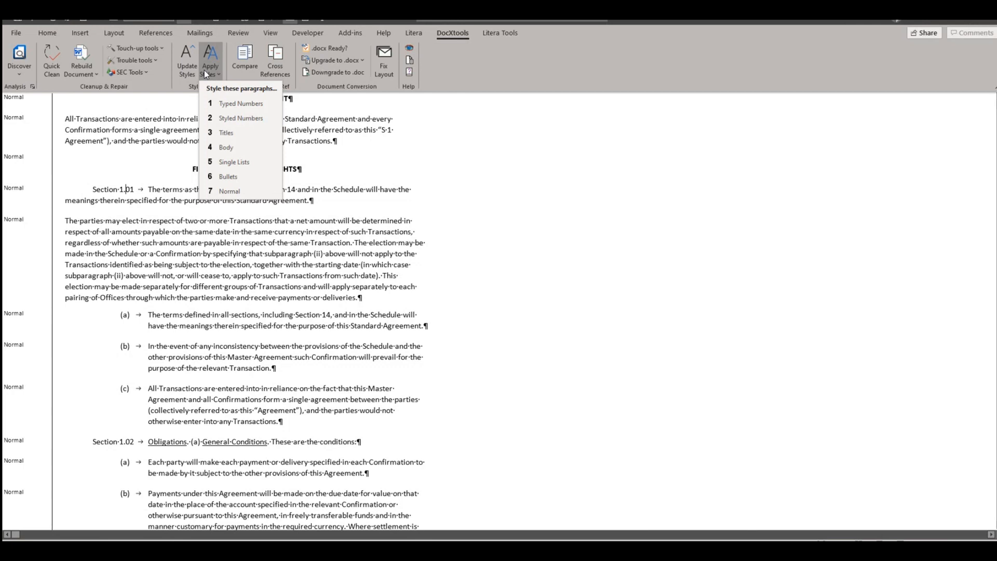
click(239, 107)
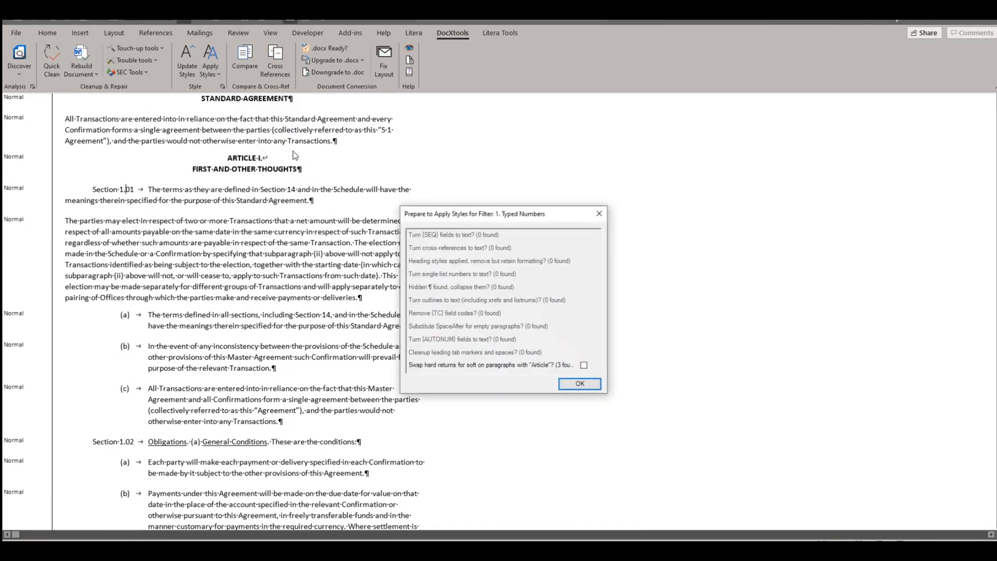
drag(558, 211, 555, 106)
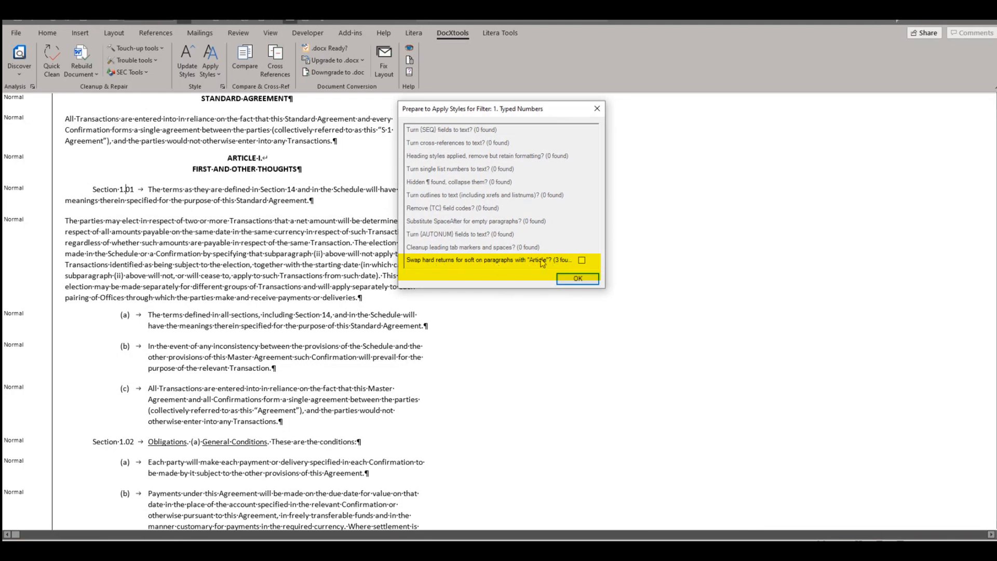
click(579, 278)
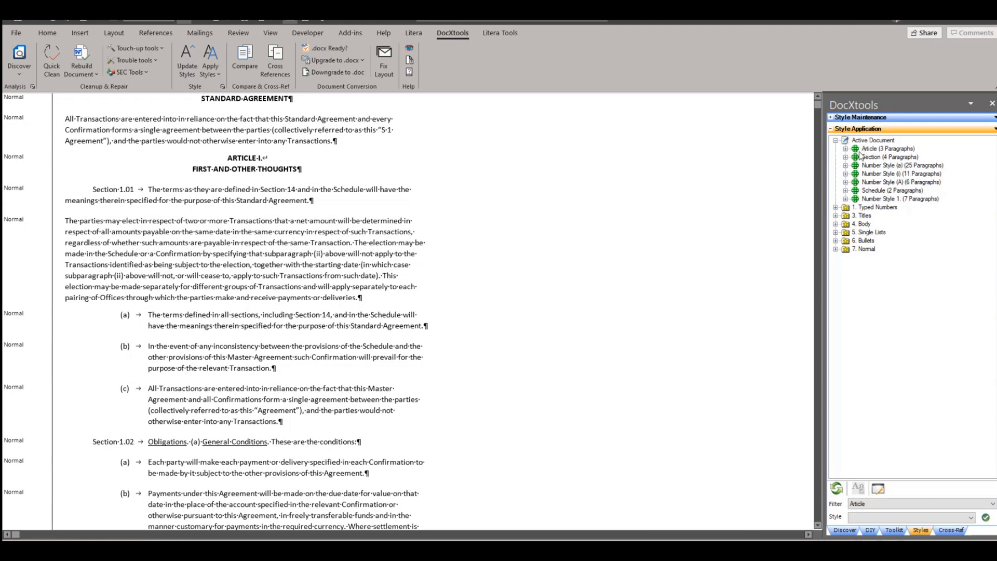
Examine the number formats in the Typed Numbers category and the paragraphs grouped under Article in the active document
click(839, 209)
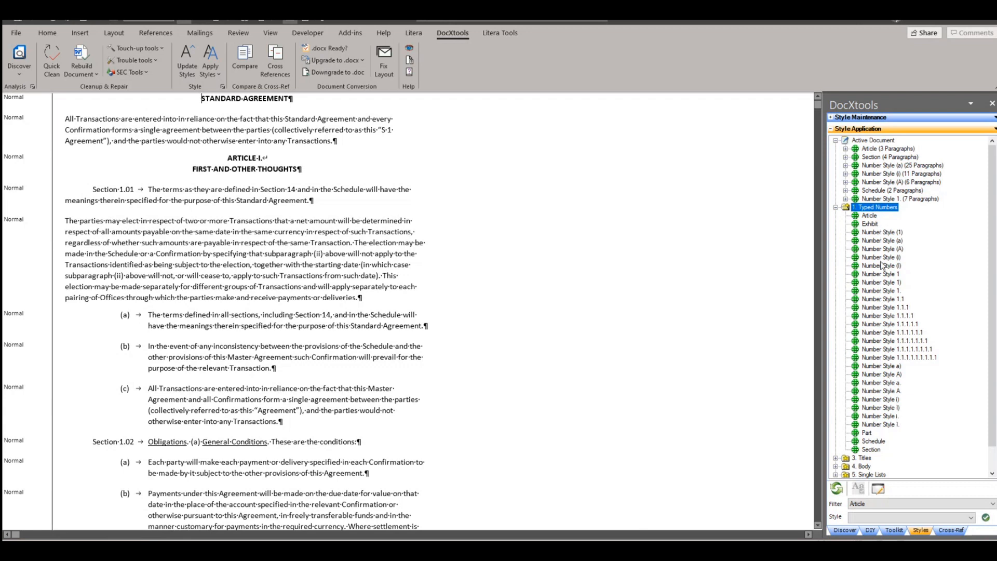
click(837, 208)
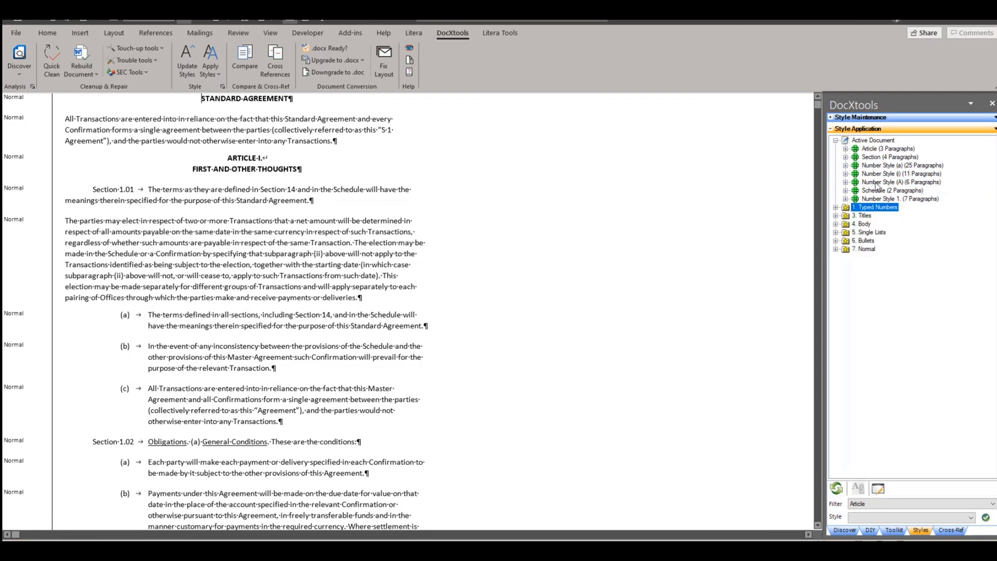
click(847, 149)
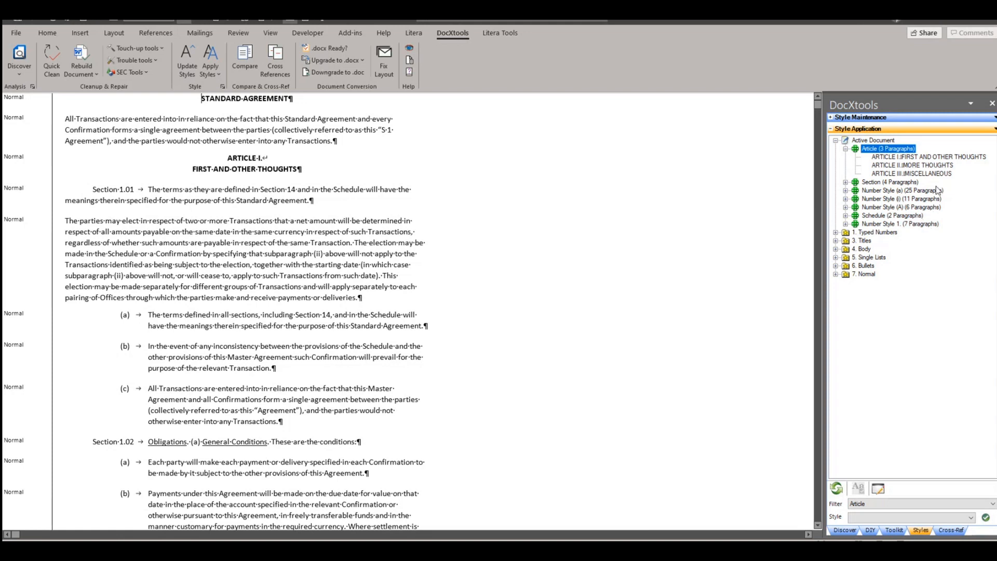
View the additional styles available for the Article paragraphs through Show and Apply More Styles
click(971, 517)
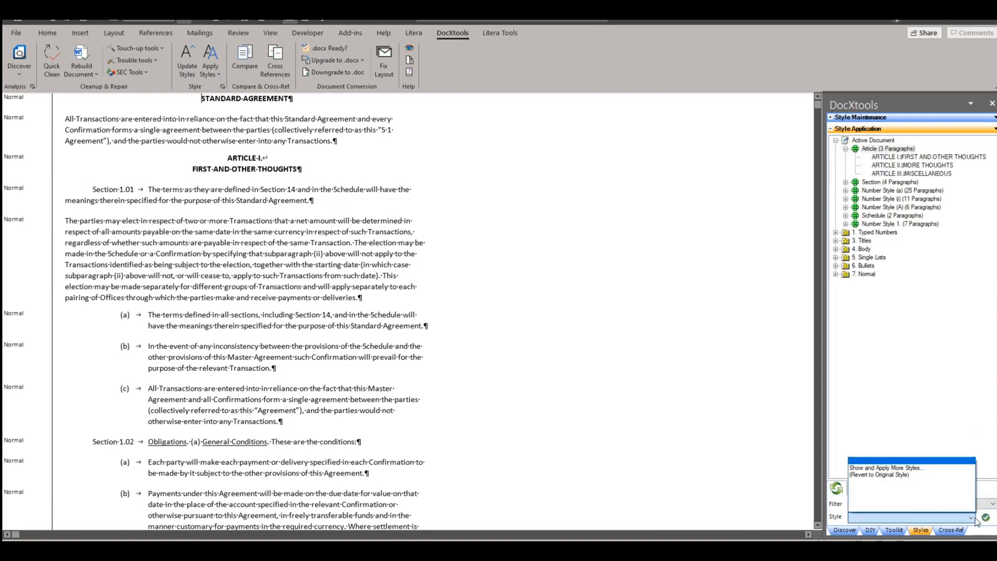
click(976, 518)
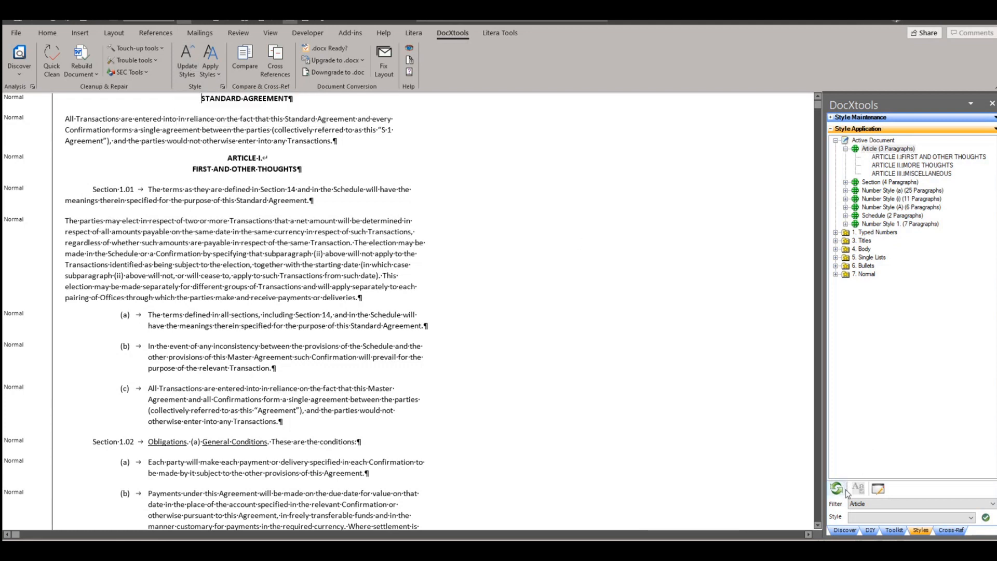
click(955, 516)
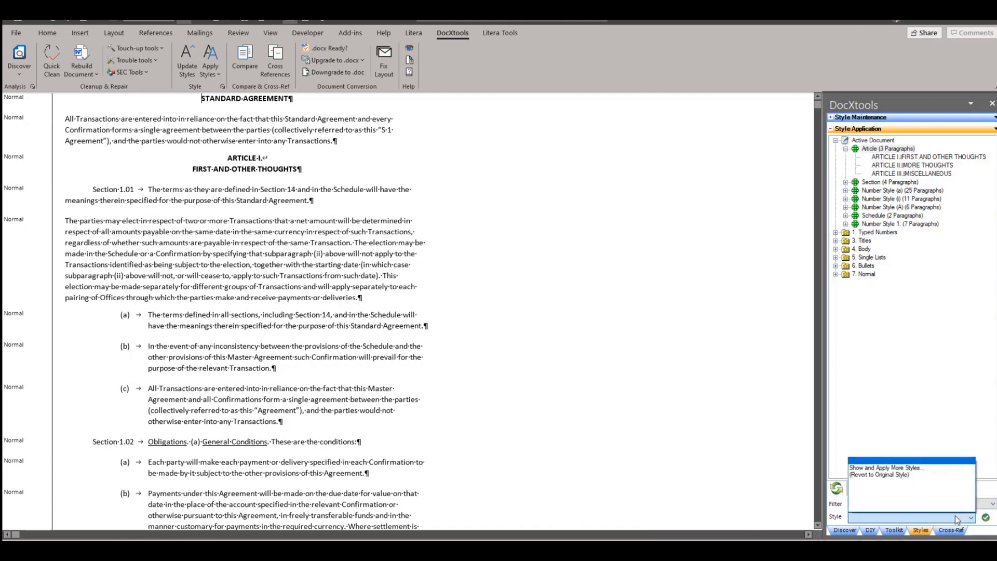
click(923, 470)
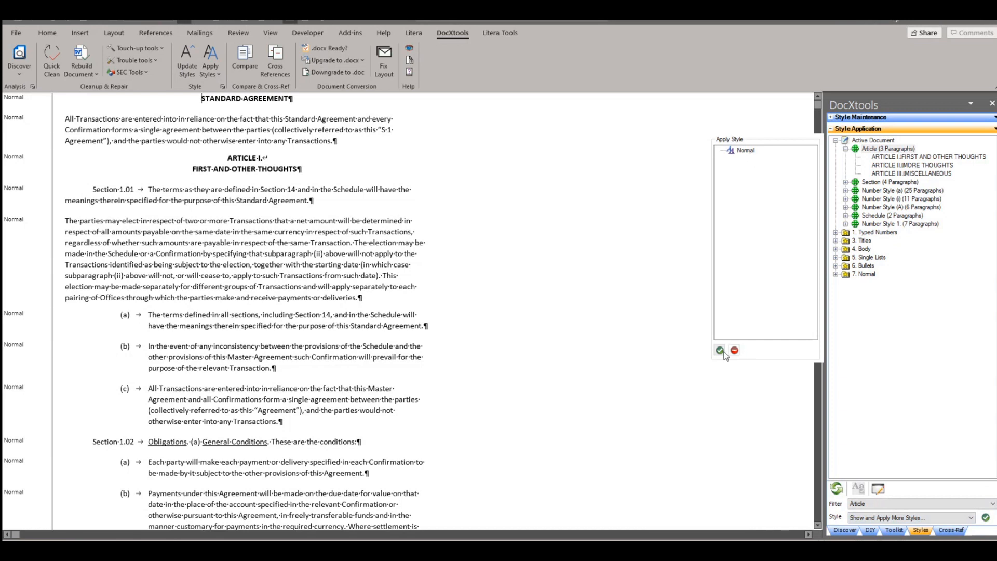
click(747, 150)
click(747, 151)
click(721, 351)
click(735, 352)
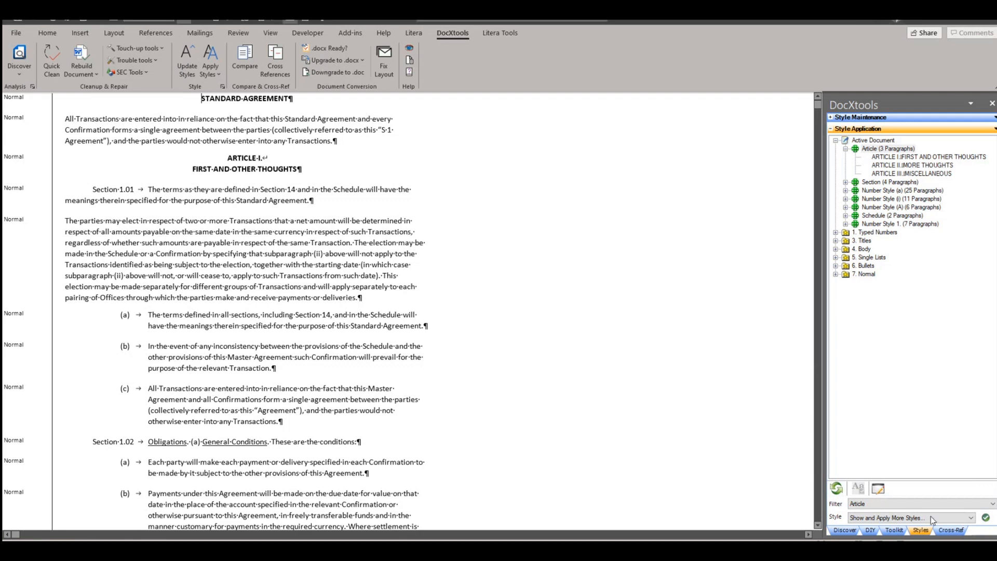
Apply (Revert to Original Style) to the Article paragraph group in the Standard Agreement
click(955, 519)
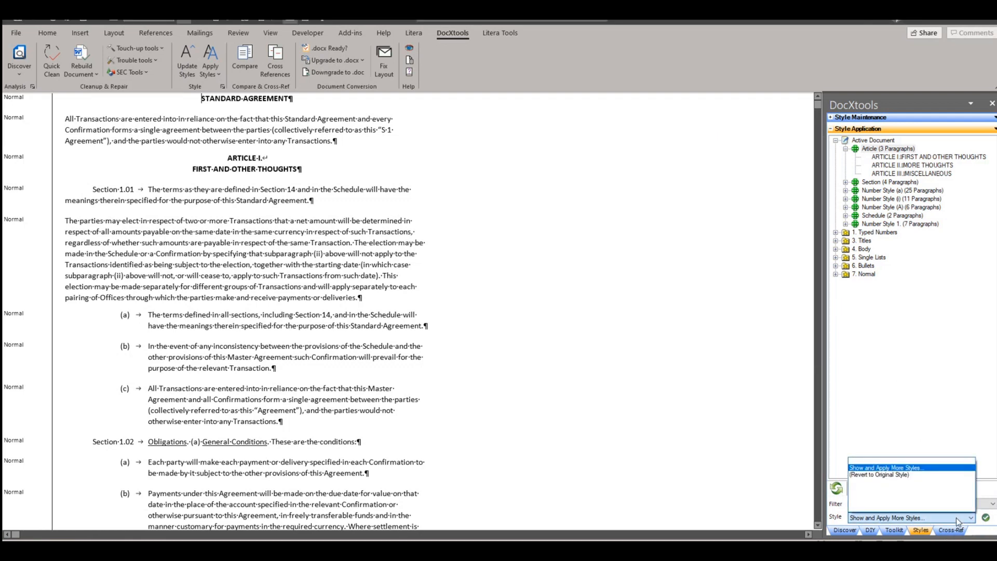
click(944, 476)
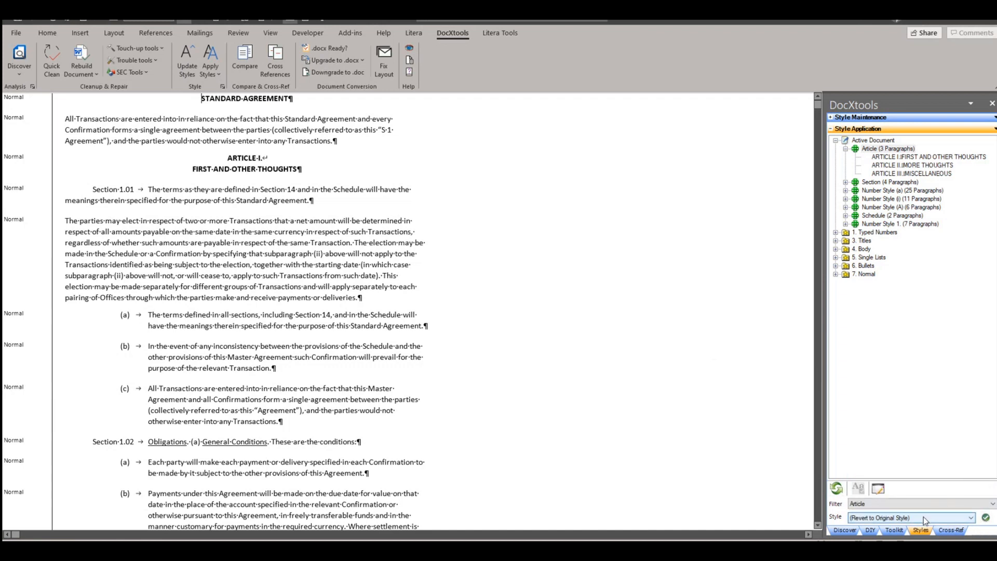
click(883, 149)
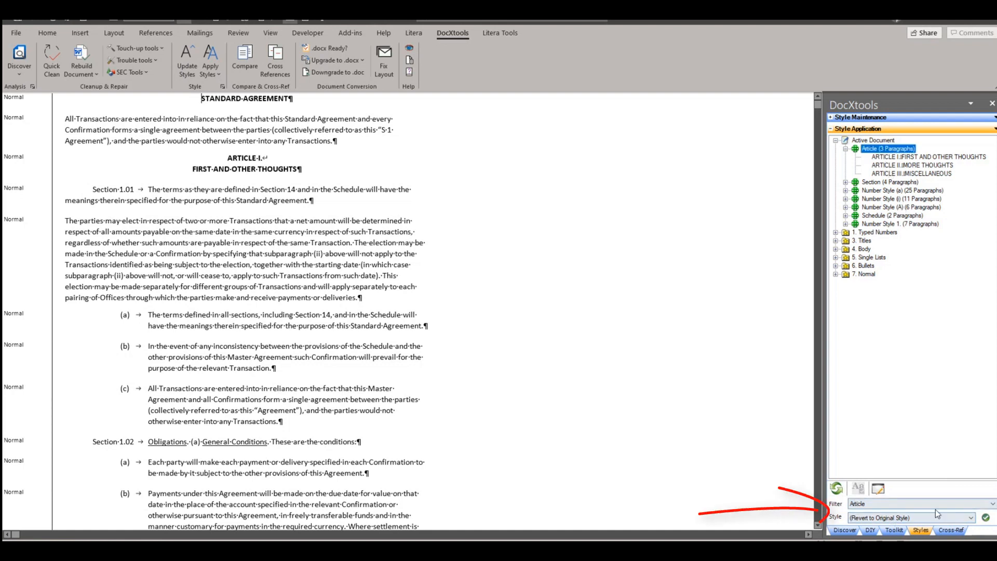
click(970, 519)
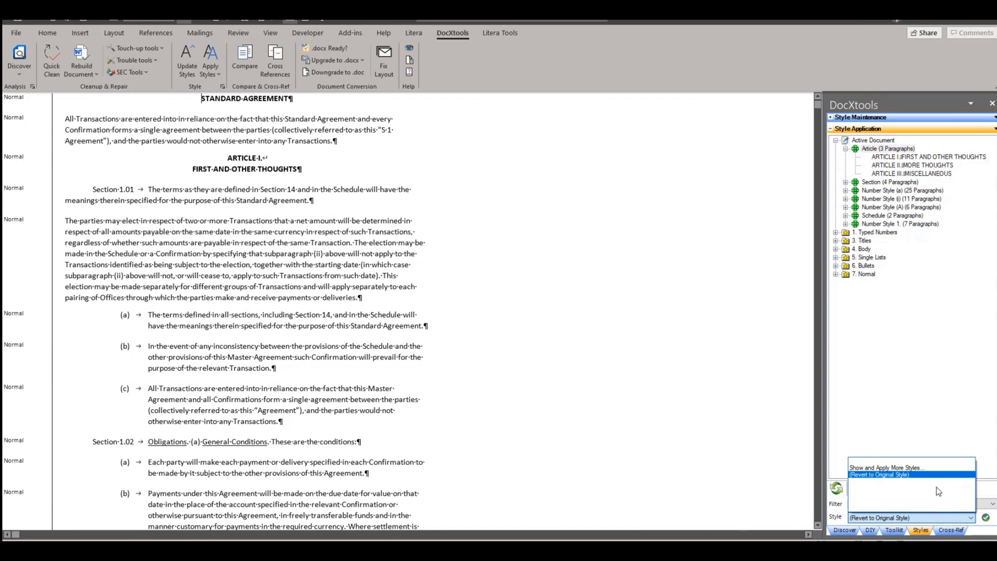
click(968, 520)
click(986, 519)
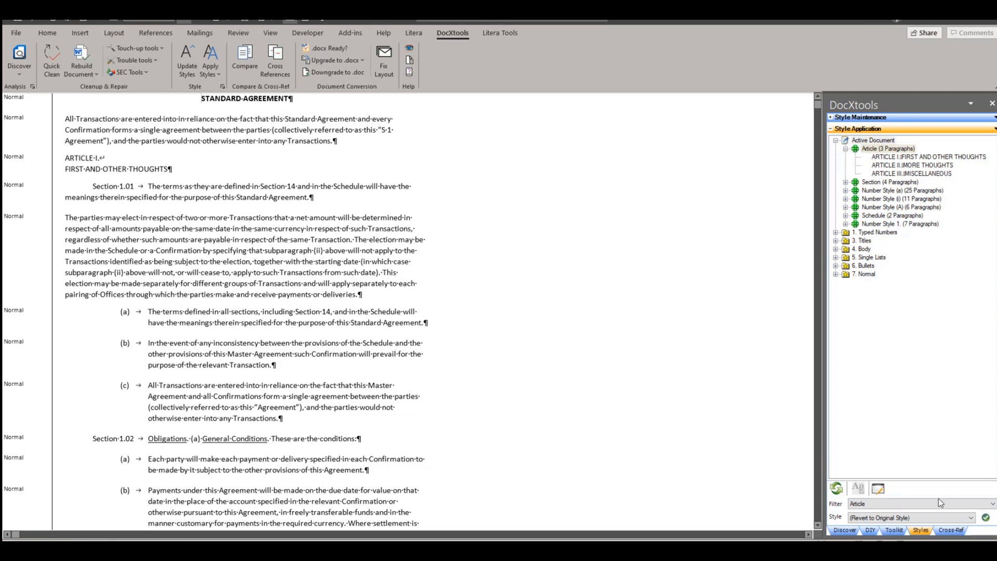
click(923, 519)
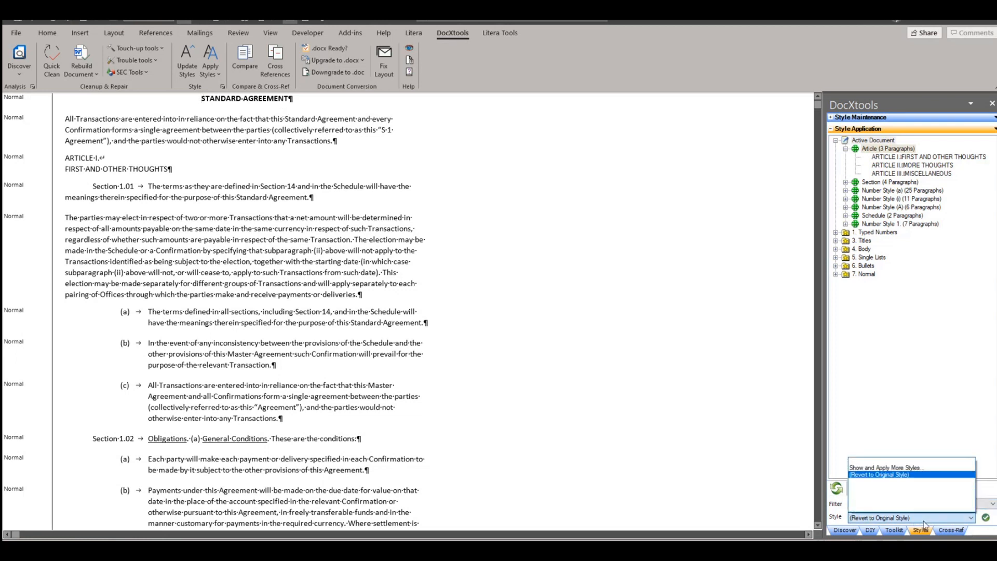
click(920, 468)
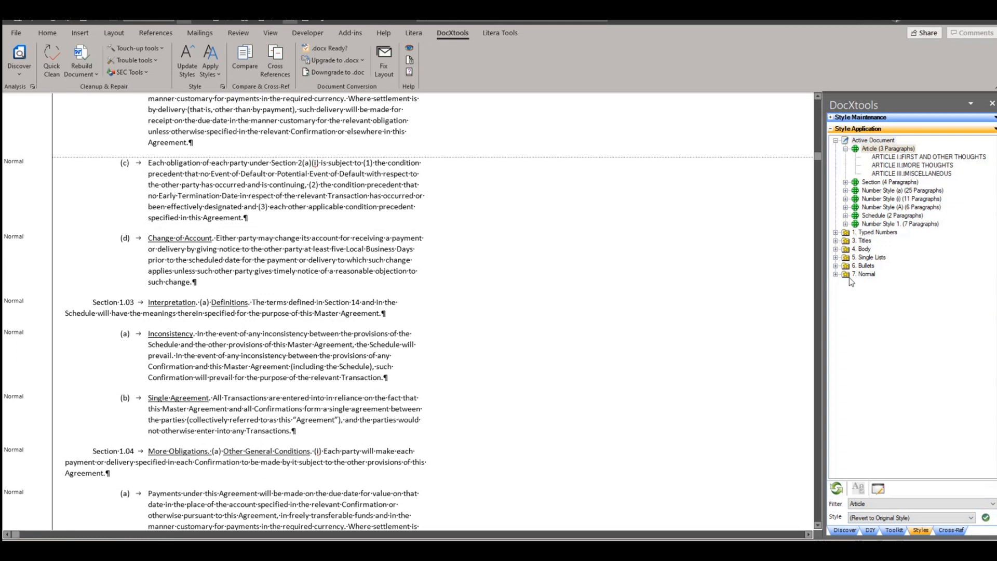
Examine the paragraphs grouped under Section and the style choices offered for them
click(846, 149)
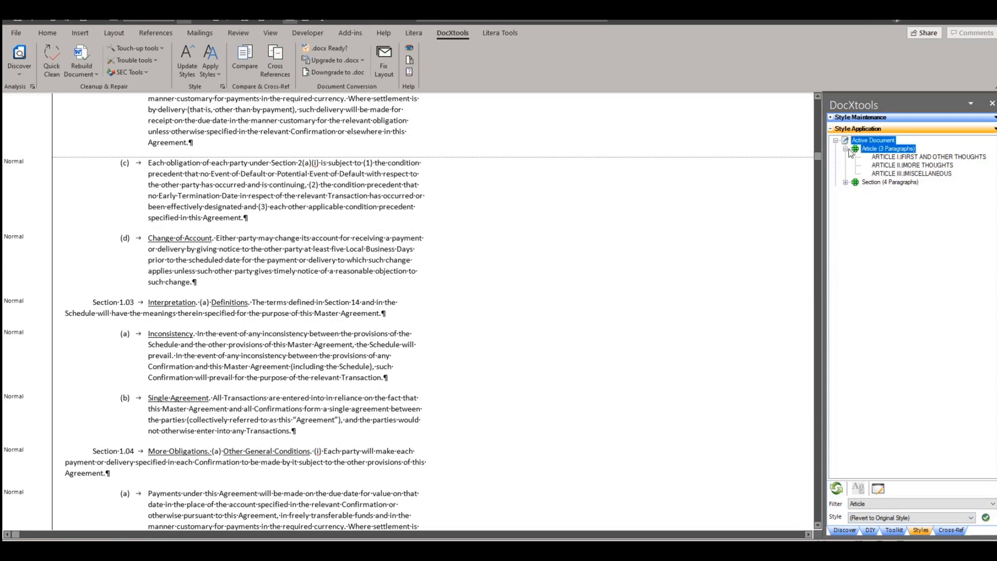
click(846, 157)
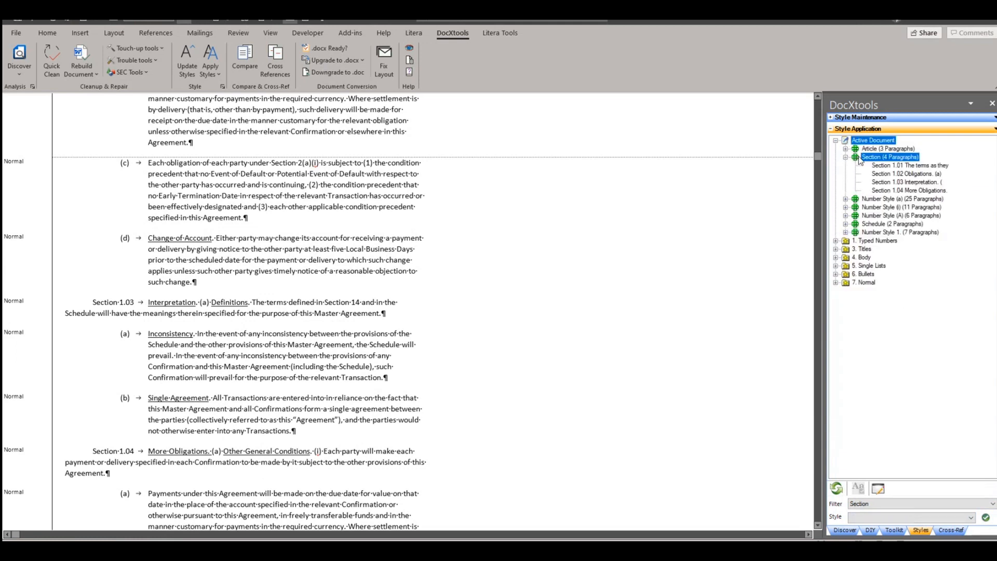
click(959, 519)
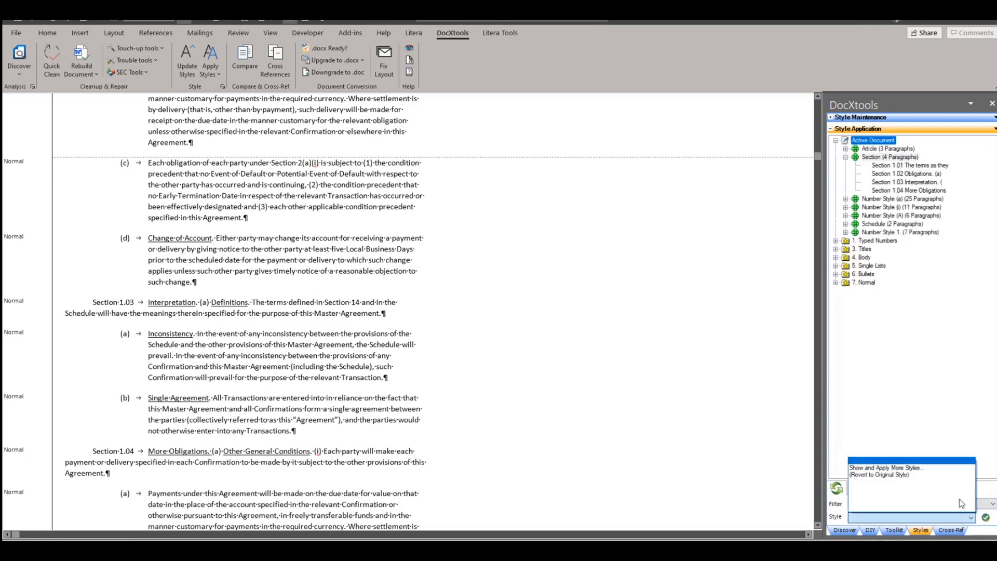
click(995, 518)
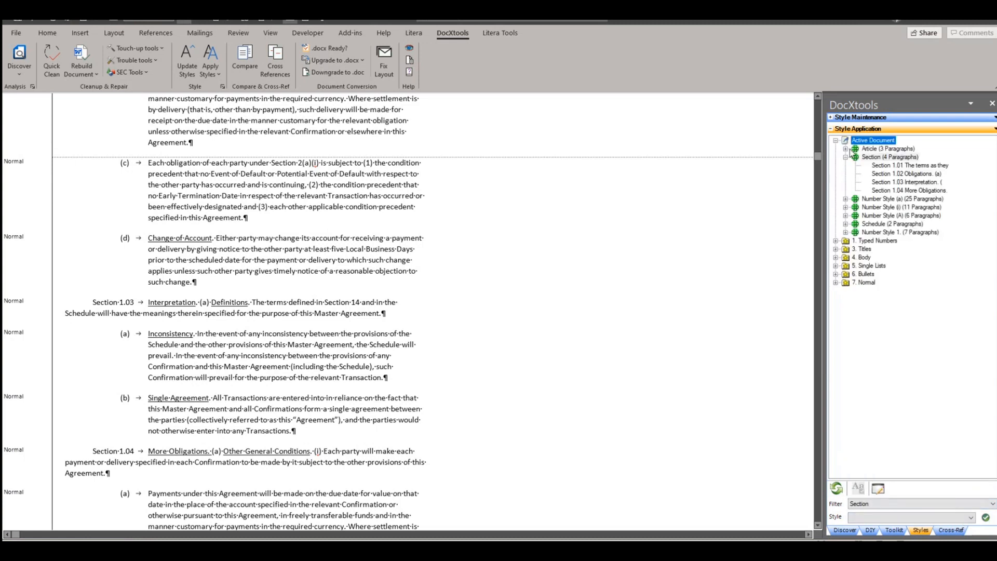
click(845, 157)
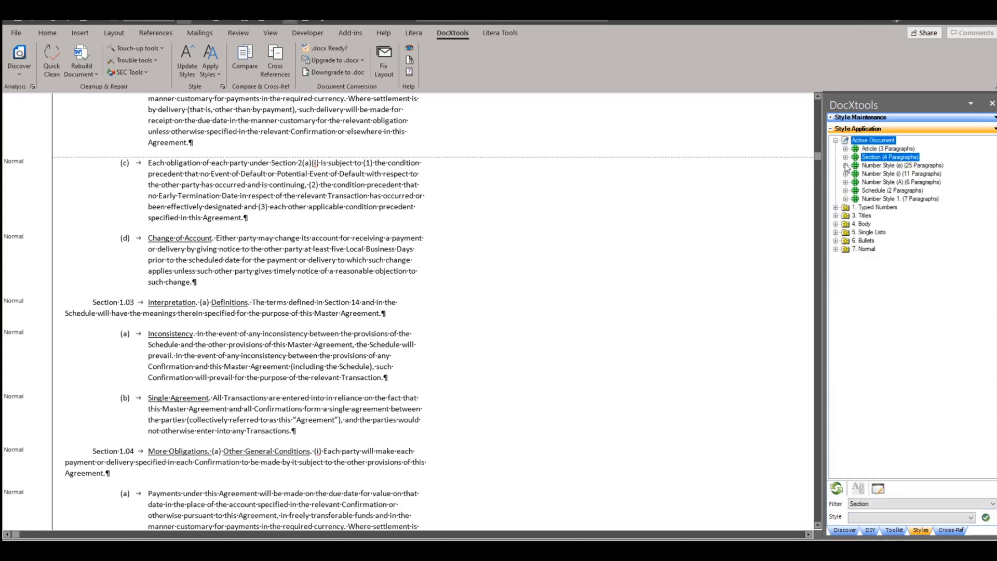
Examine the Number Style (a) paragraph group with its style choices, and review the paragraph categories that Apply Styles offers
click(846, 165)
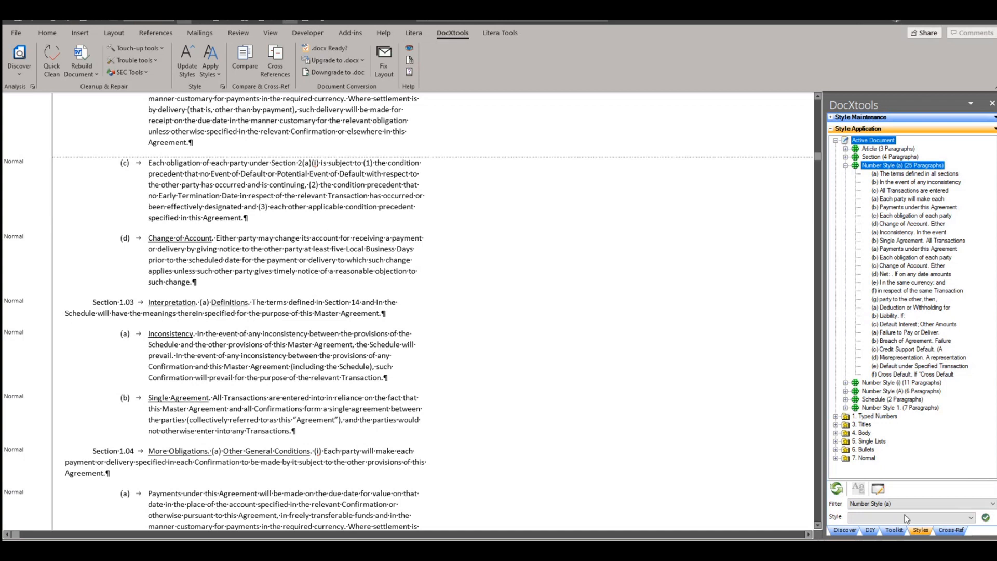
click(930, 519)
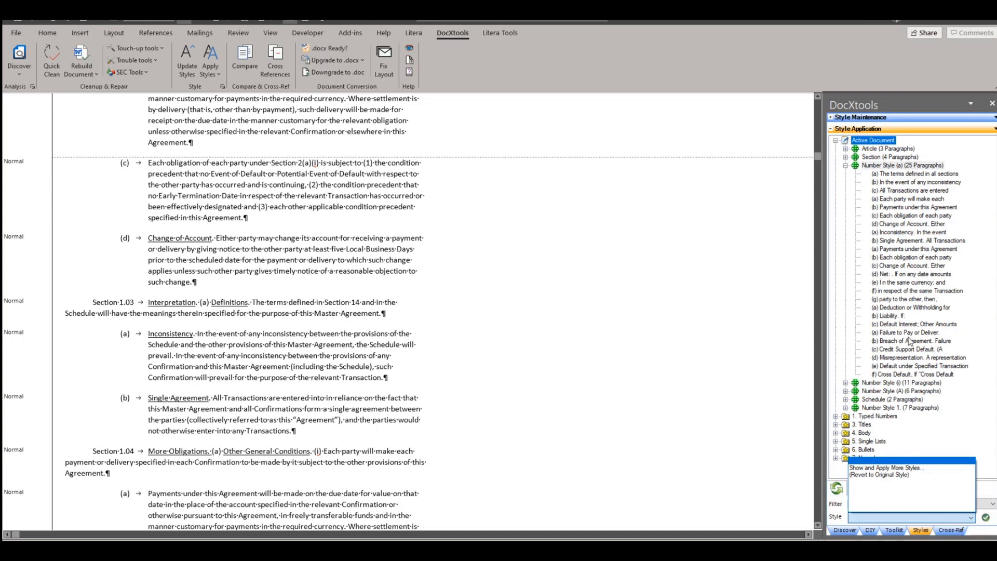
click(851, 172)
click(847, 166)
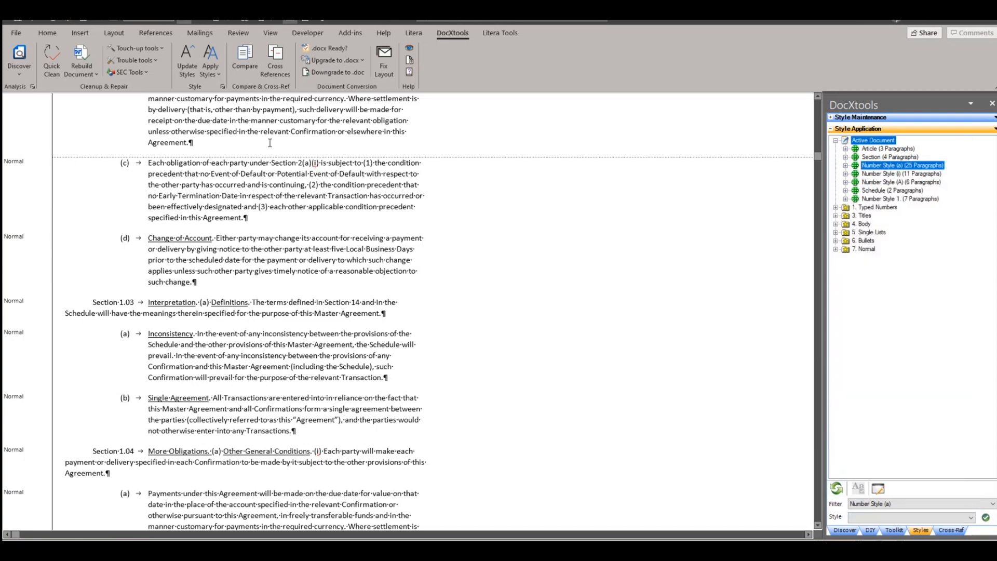
click(213, 61)
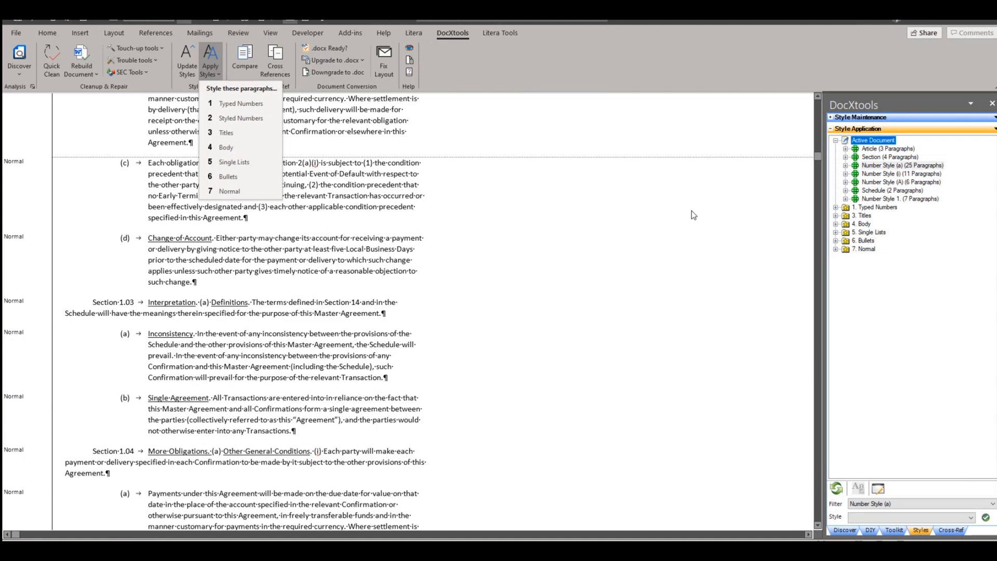
click(836, 141)
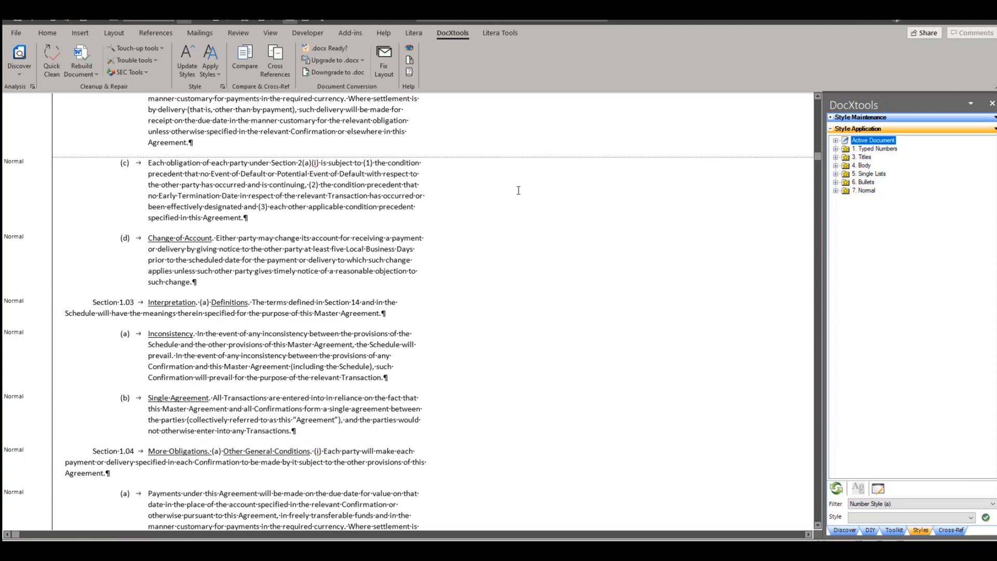
Close the DocXtools pane and the Standard Agreement without saving its changes
click(992, 104)
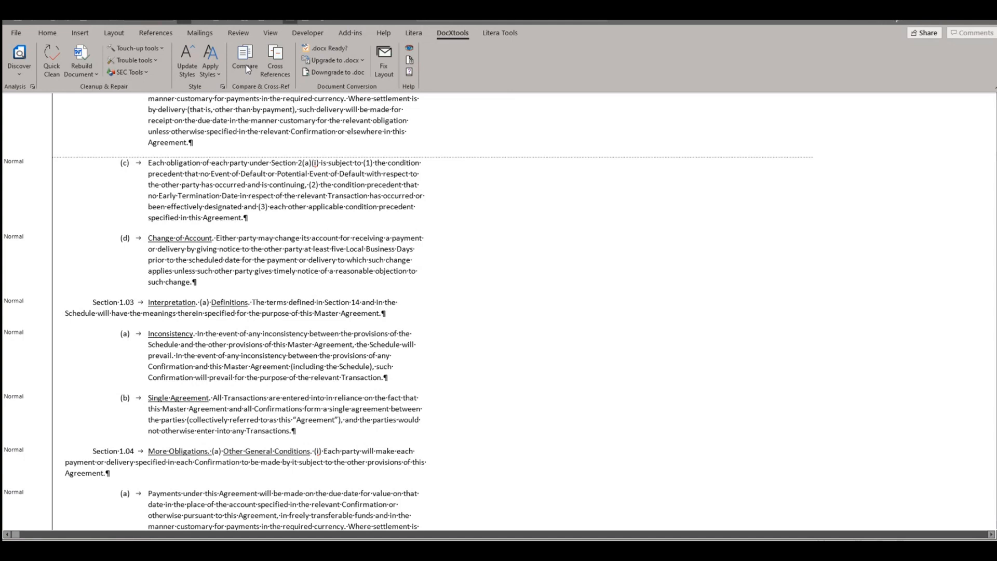
click(989, 24)
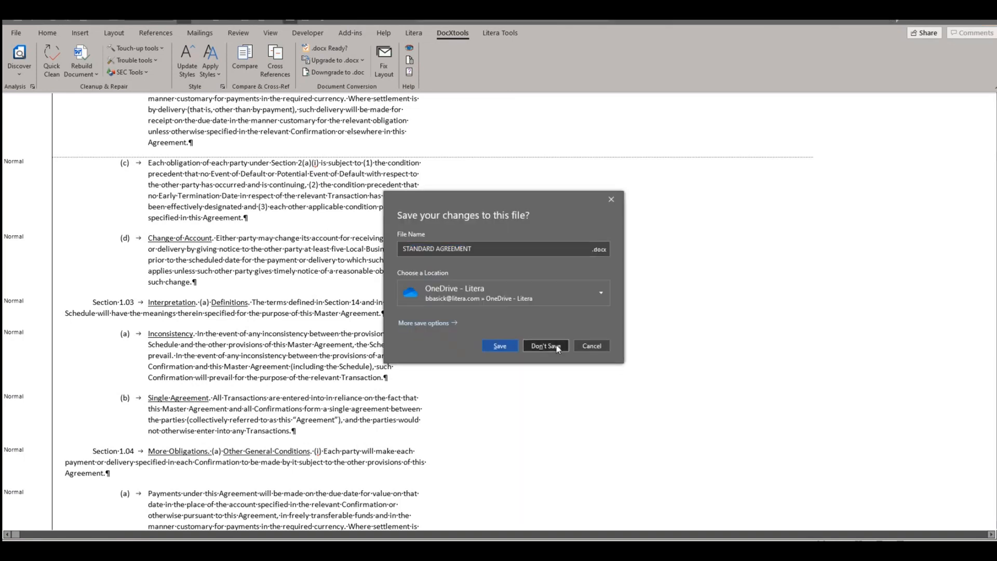
click(545, 346)
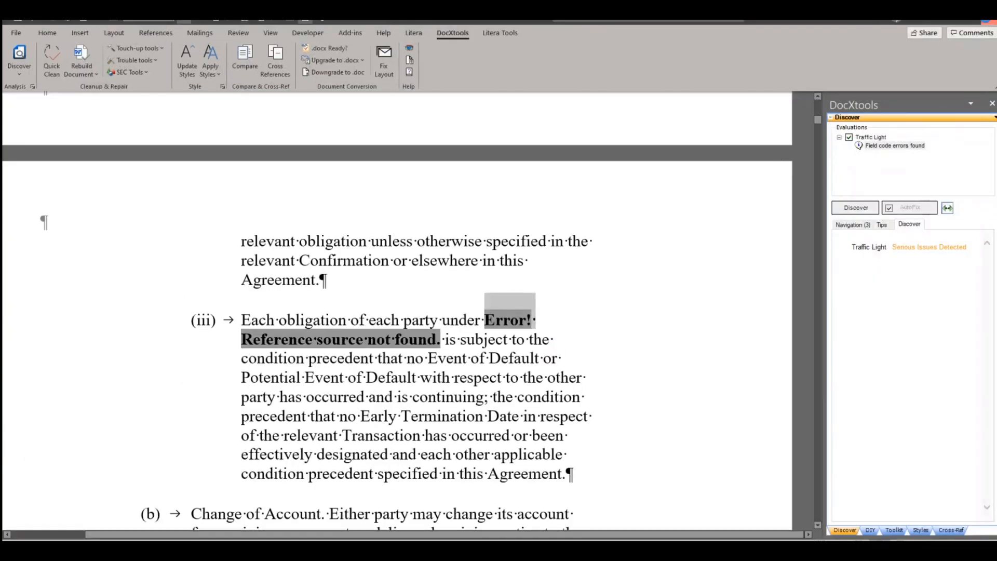
Switch to the agreement headed "SUBJECT TO CONTRACT/CONTRACT DENIED" and open the DocXtools Cross References tool for it
click(503, 297)
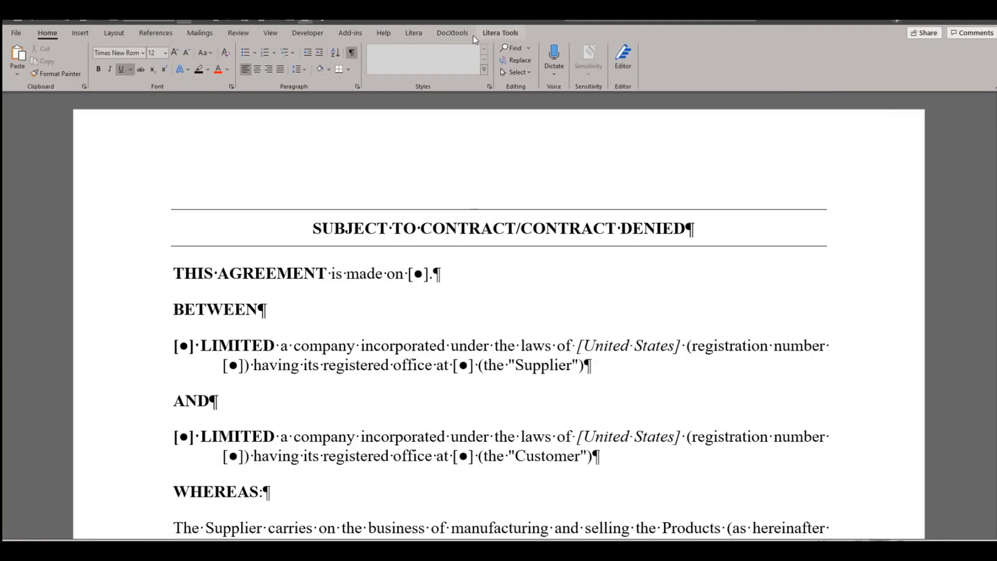
click(469, 34)
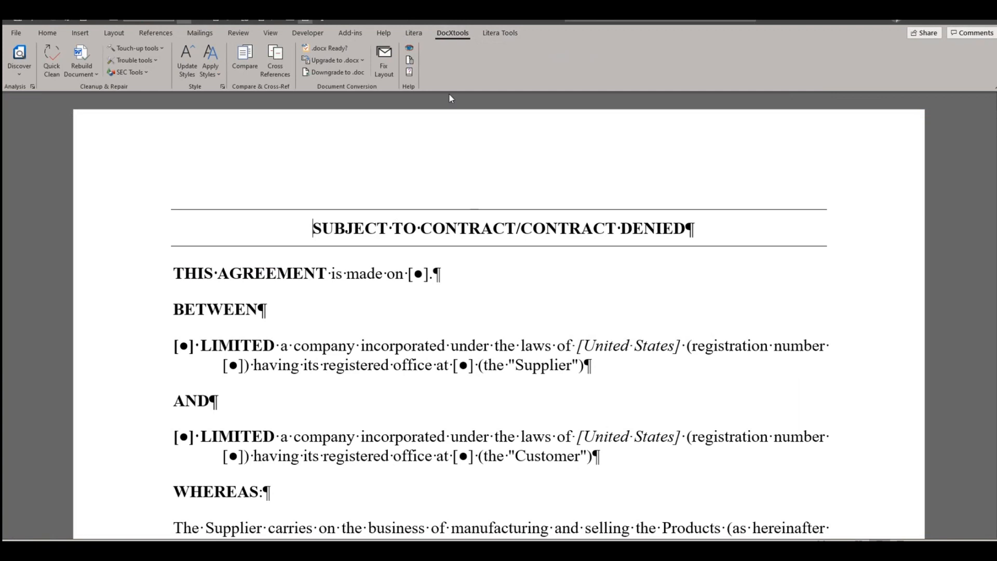
click(285, 70)
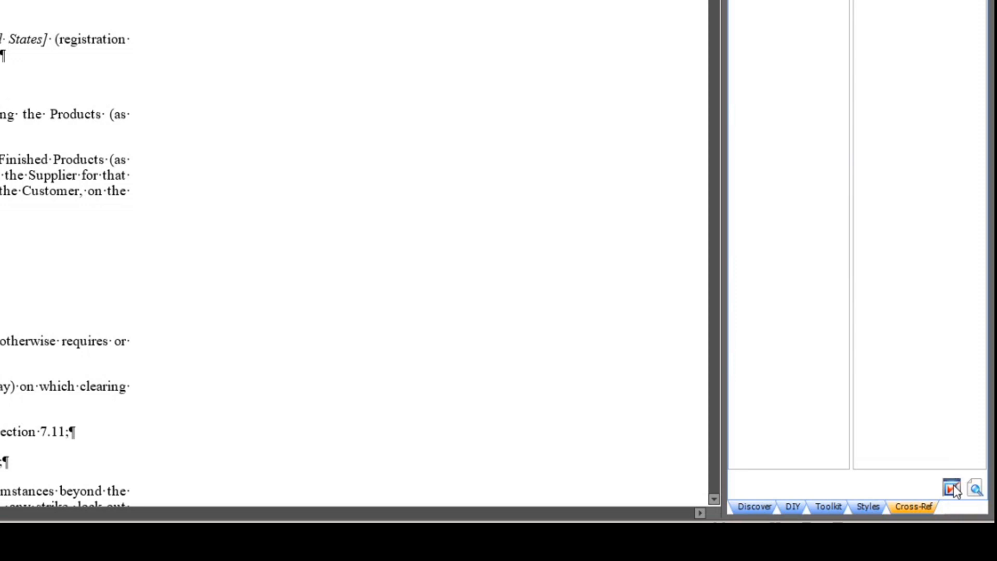
Scan the agreement for cross-reference numbers and numbered items, and look through both resulting lists
click(976, 489)
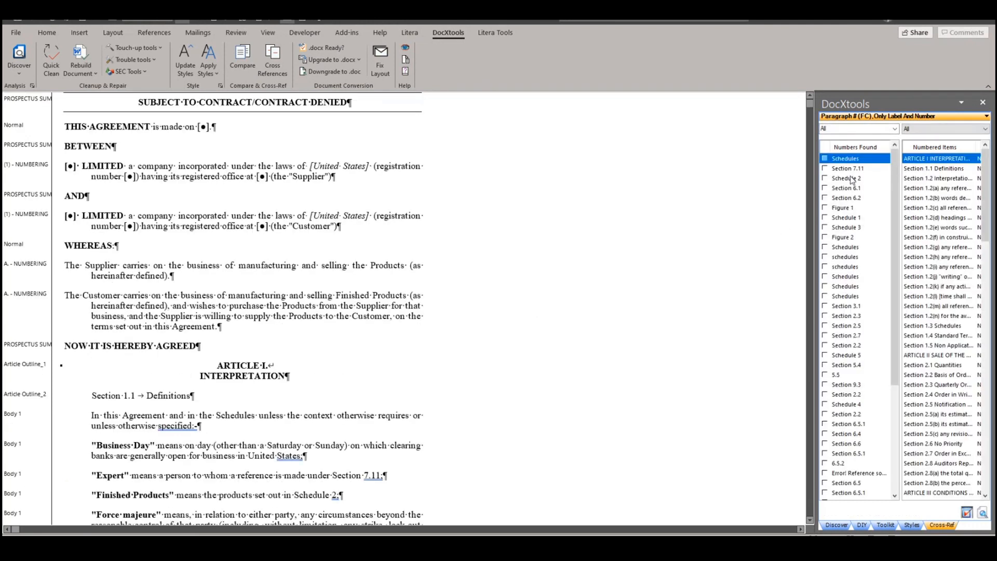
drag(894, 159, 895, 265)
drag(909, 316, 898, 159)
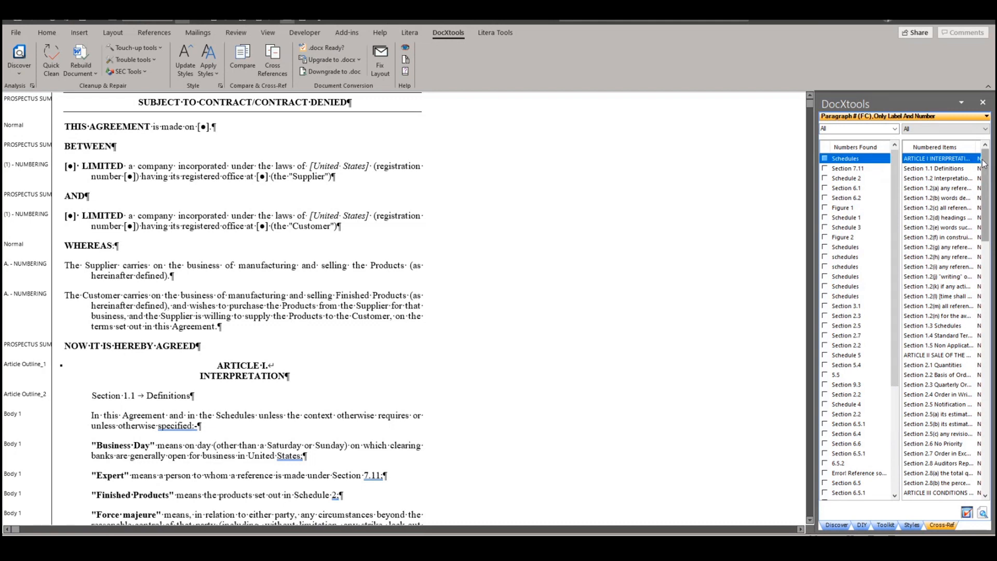
mouse_move(986, 163)
mouse_down()
mouse_move(986, 405)
mouse_move(986, 156)
mouse_up()
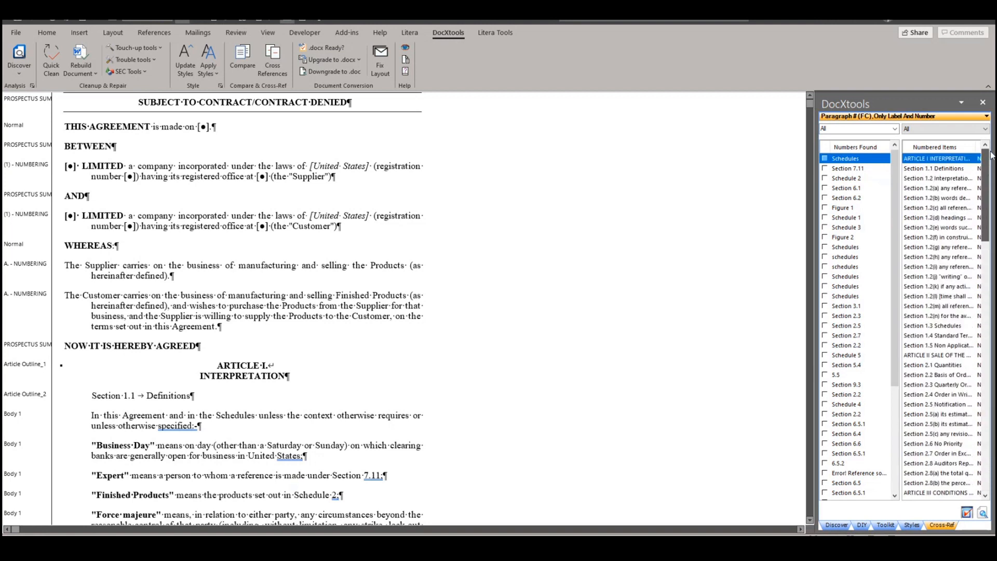
Examine the numbered items from Section 1.1 Definitions to Section 2.3 Quarterly Orders by locating each one in the agreement
click(924, 168)
click(922, 180)
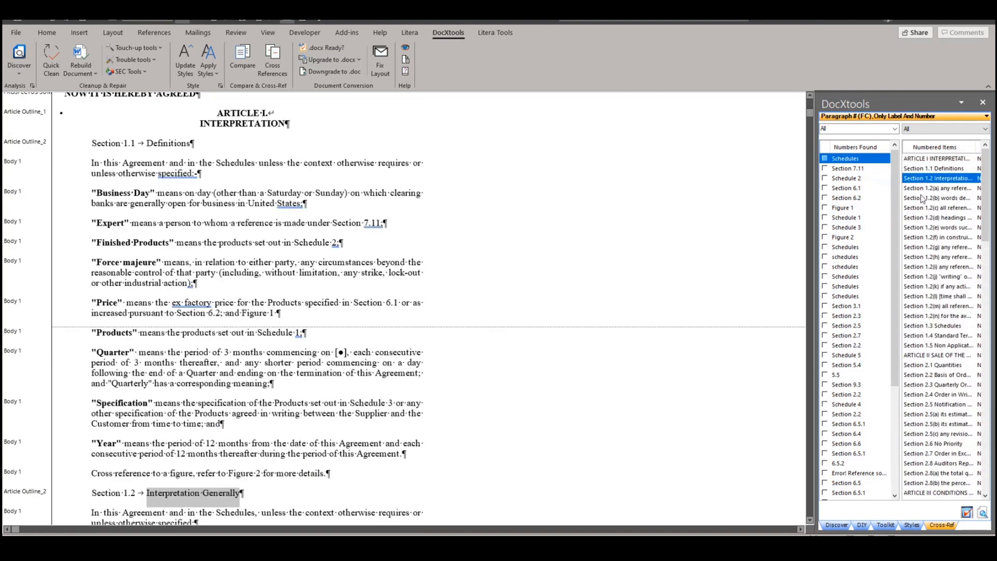
click(928, 209)
click(930, 229)
click(930, 249)
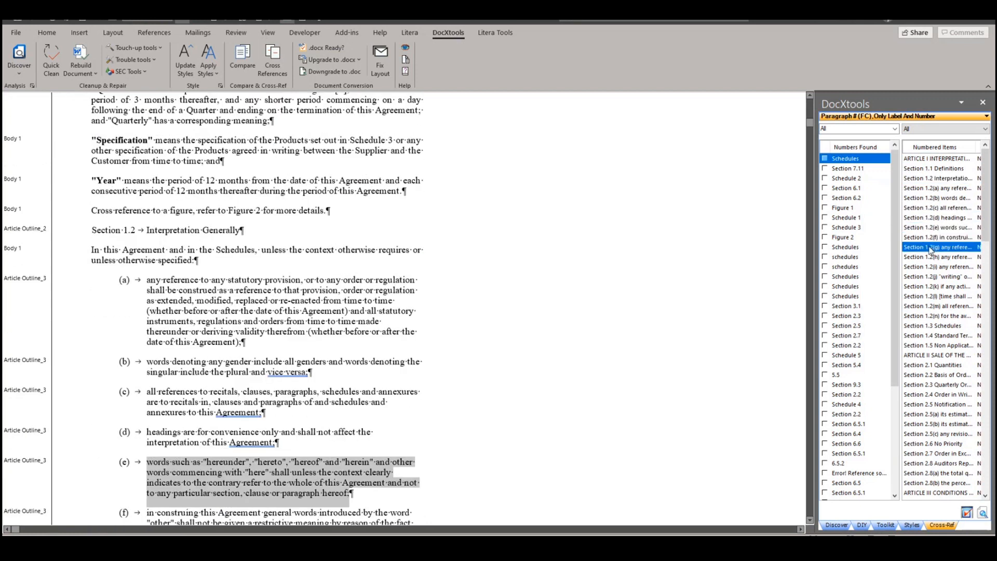
click(932, 258)
click(933, 268)
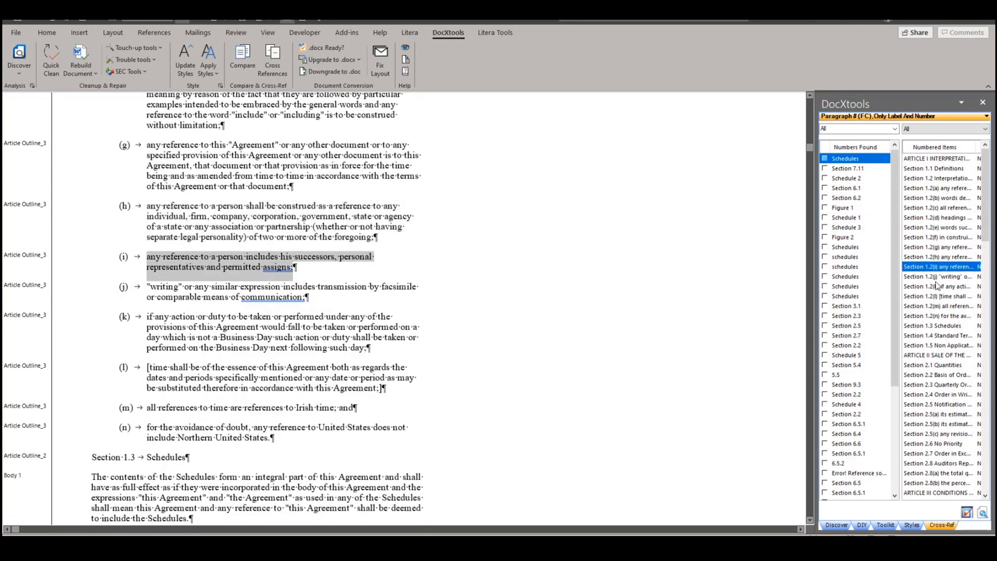
click(936, 286)
click(935, 315)
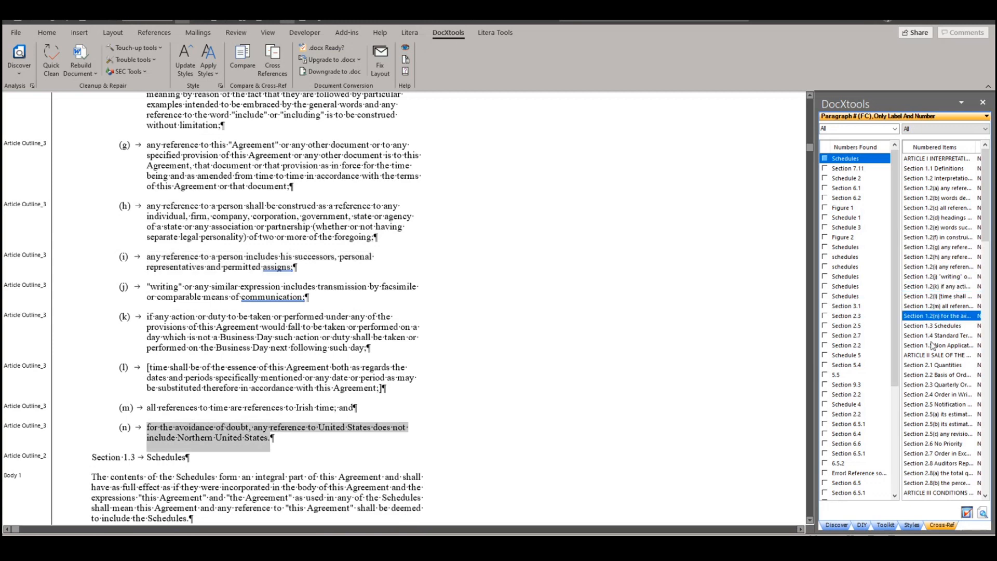
click(933, 346)
click(926, 385)
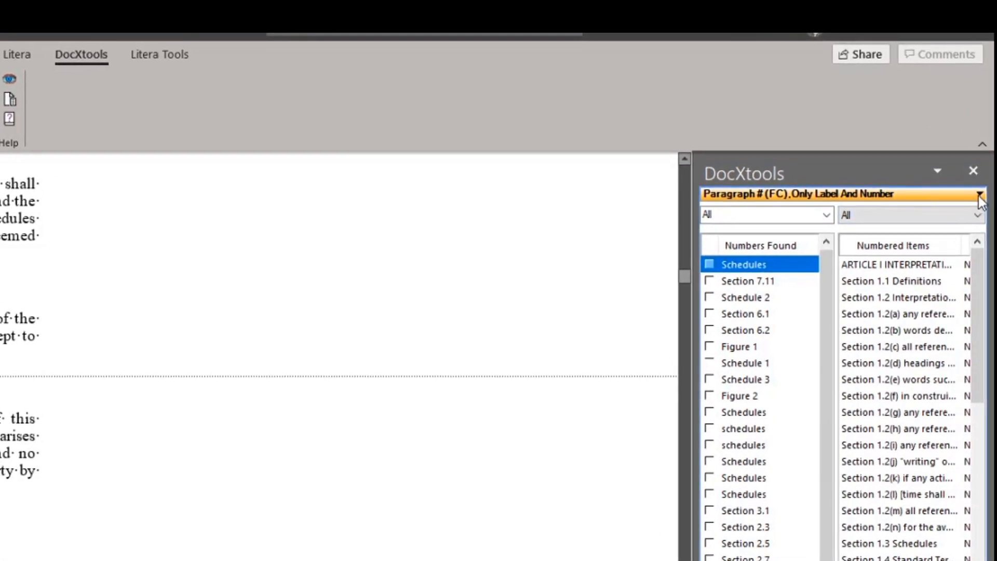
Review the cross-reference options, keeping Paragraph # (FC) and Only Label And Number, and automatically link the numbers found to matching items
click(980, 200)
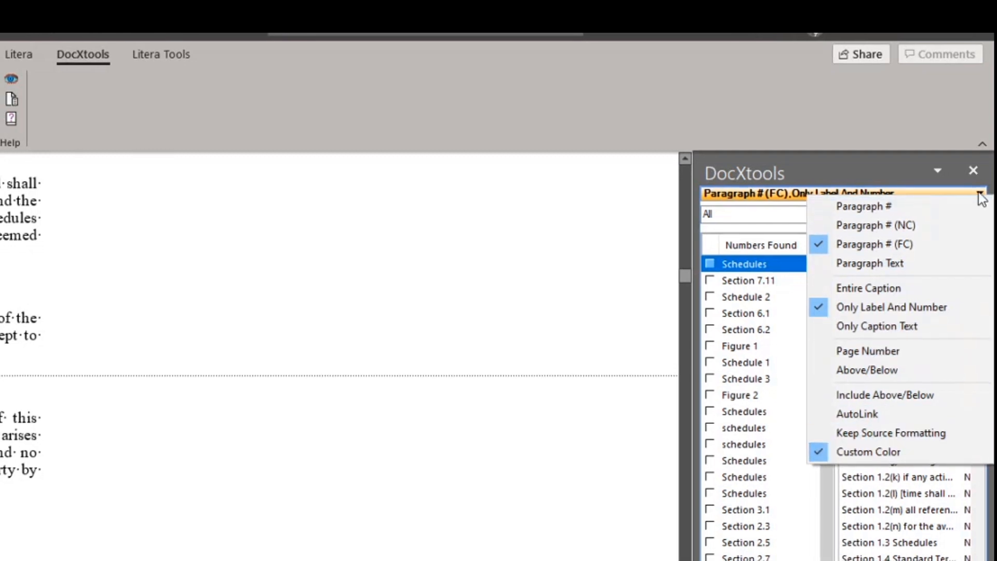
click(780, 175)
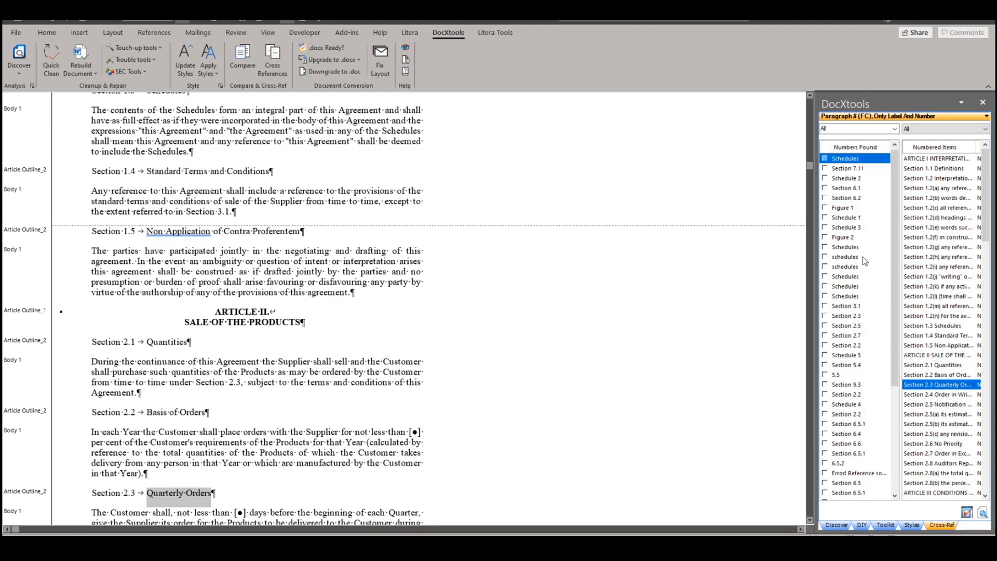
click(967, 516)
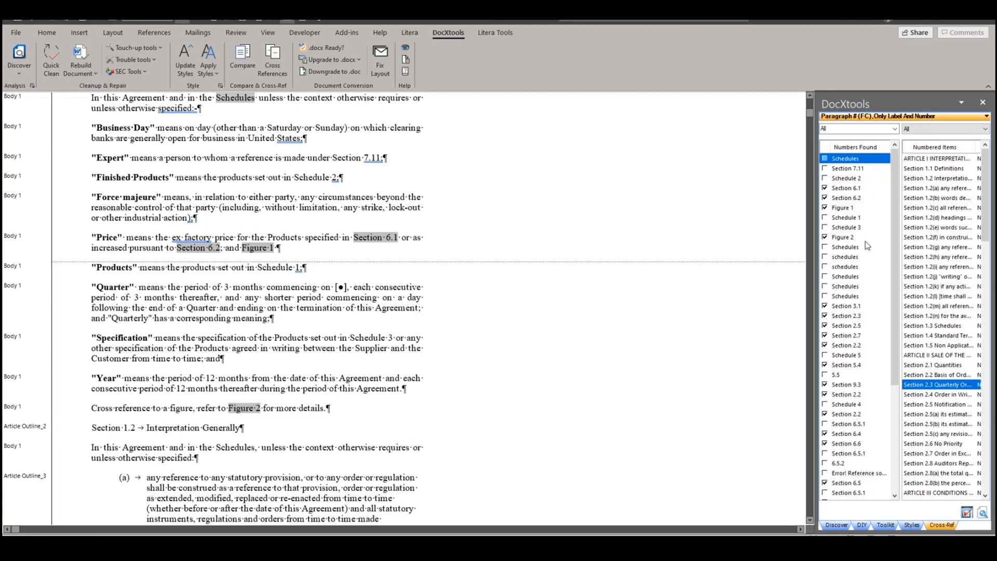
Check the linked references Section 6.1, Section 6.2 and Figure 1 against their numbered items, following the Section 6.1 link to its target
click(858, 190)
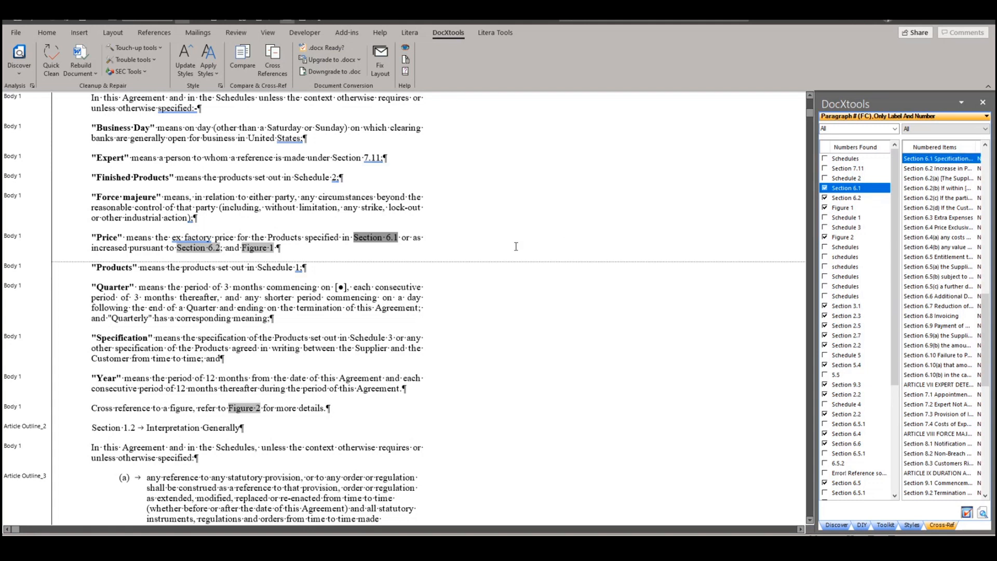
ctrl+click(391, 242)
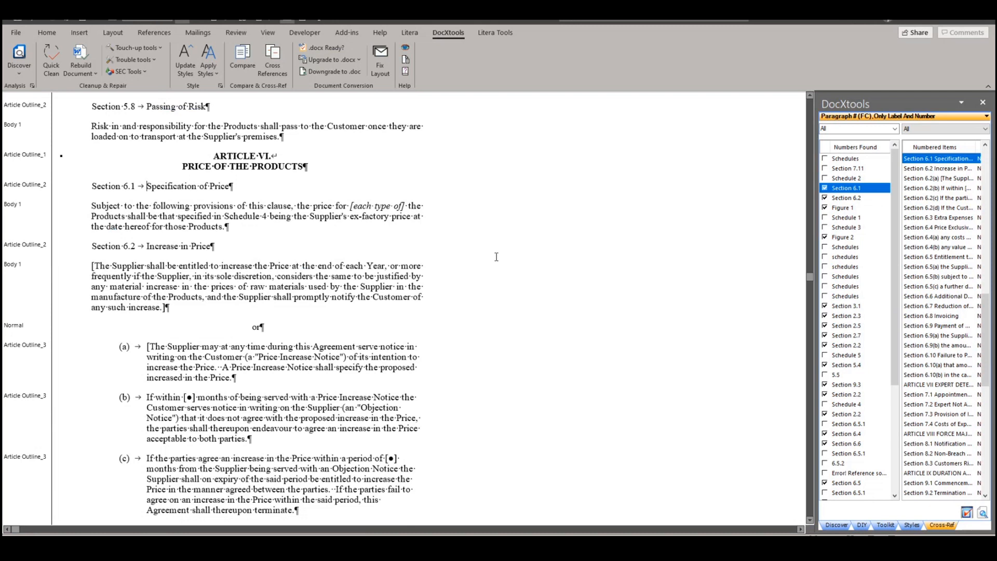
click(850, 201)
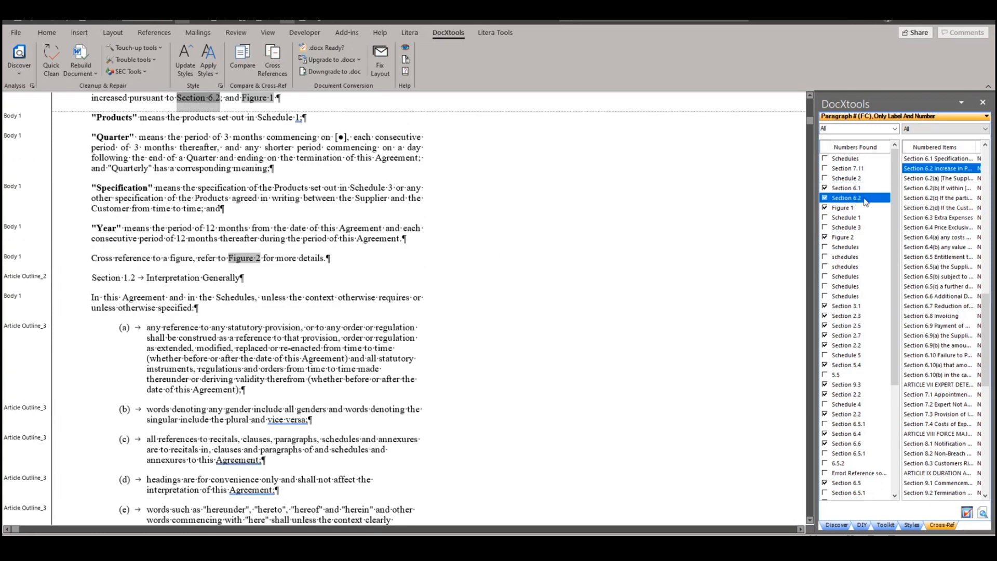
click(862, 189)
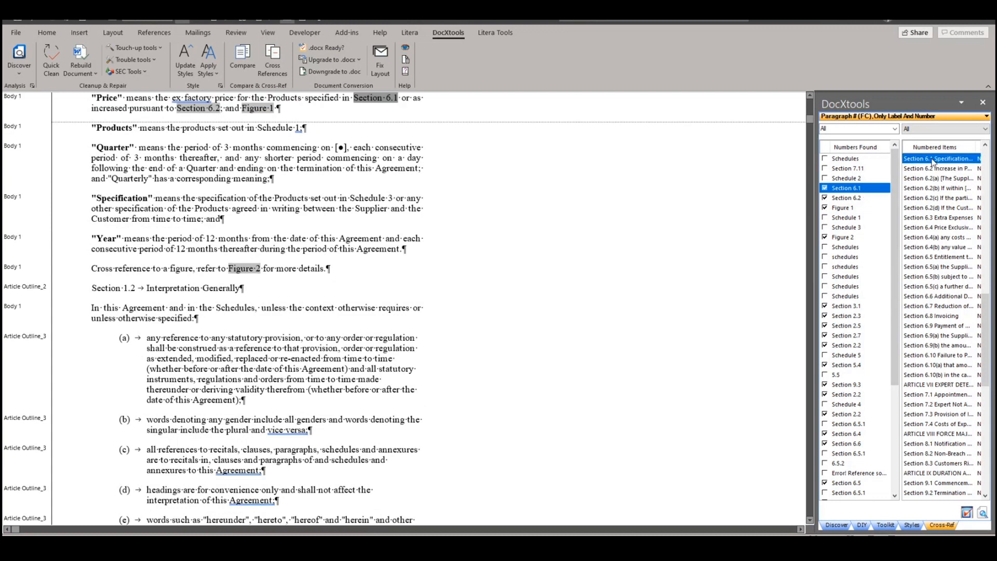
click(866, 202)
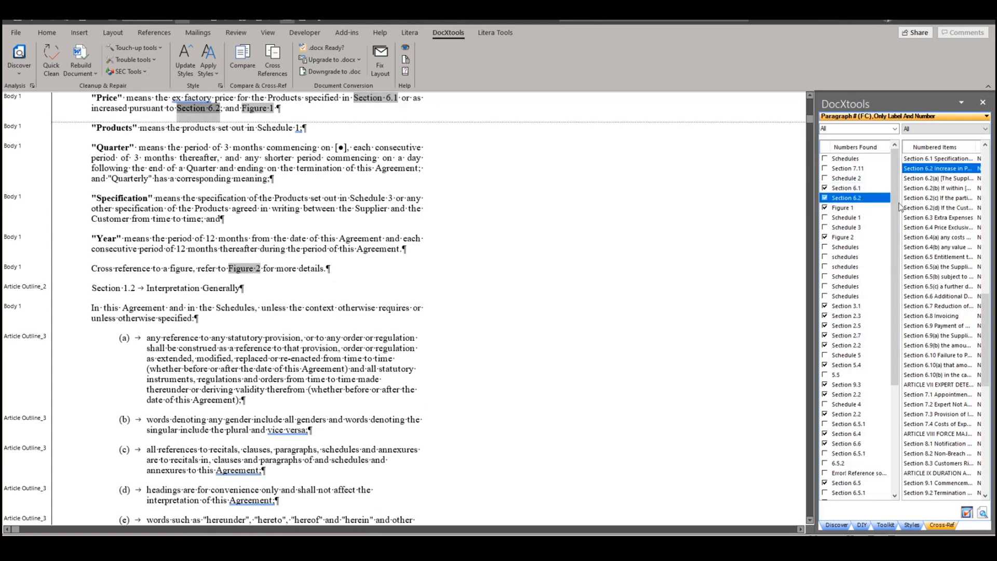
click(849, 210)
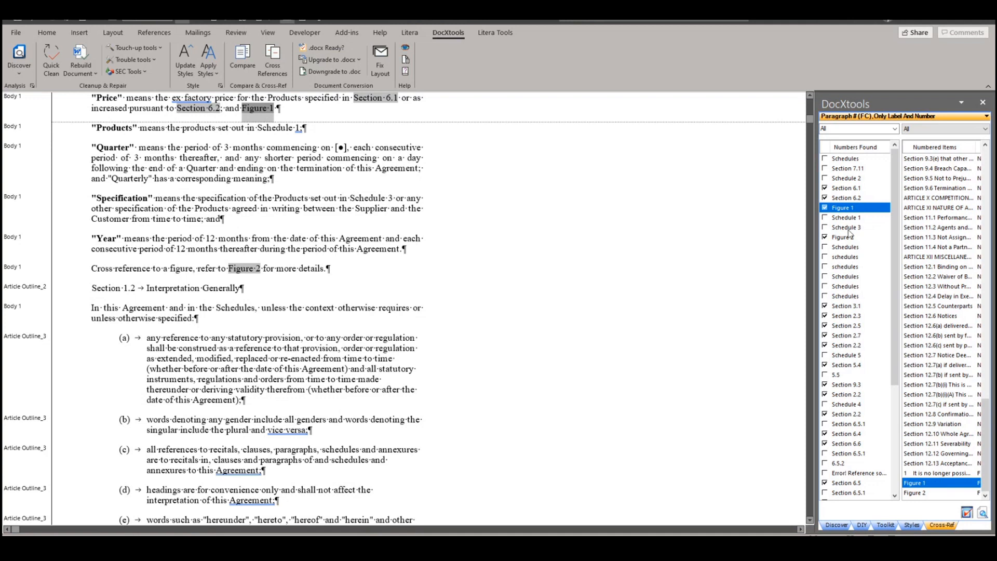
Locate the unlinked references Schedules, Section 7.11 and Schedule 2 in the agreement text
click(846, 159)
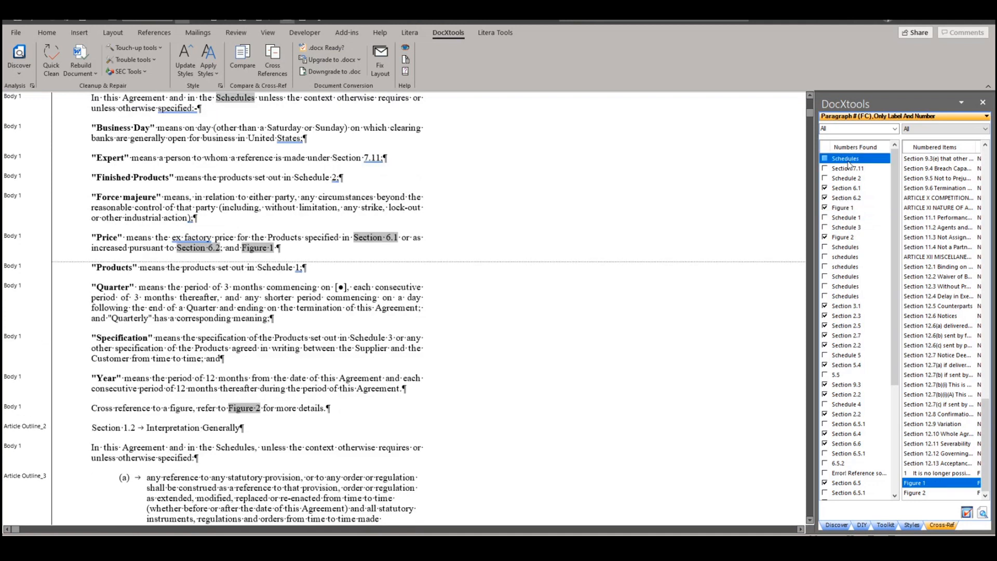
click(850, 169)
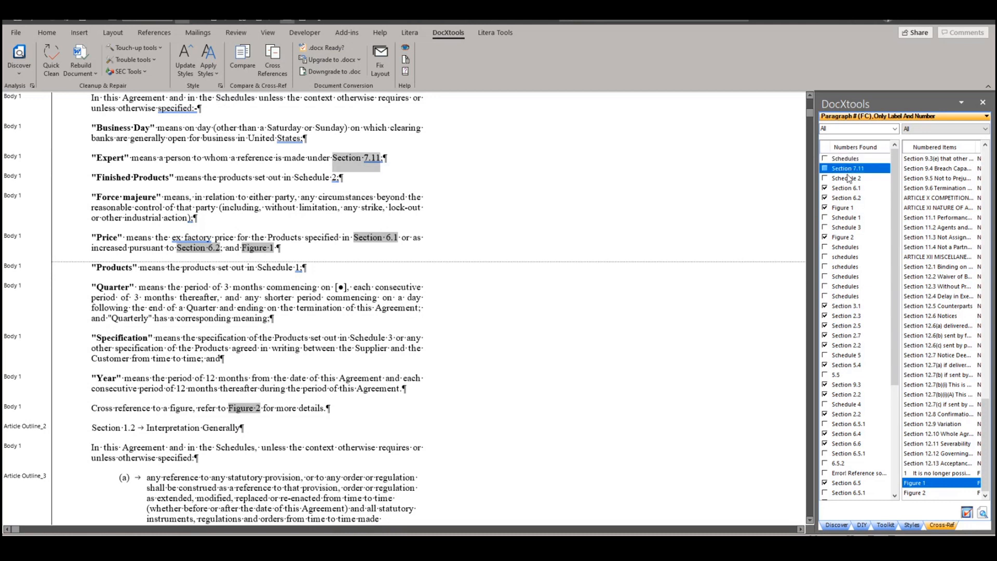
click(849, 179)
Link the Section 7.11 reference in the "Expert" definition to the numbered item Section 7.1 Appointment of Expert, and rescan the agreement
click(852, 168)
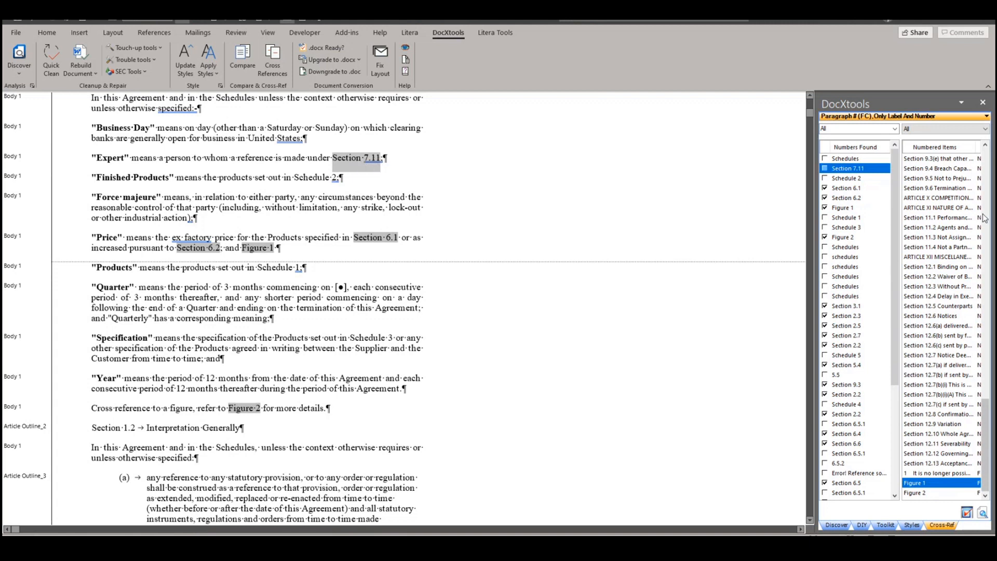
drag(992, 414, 992, 345)
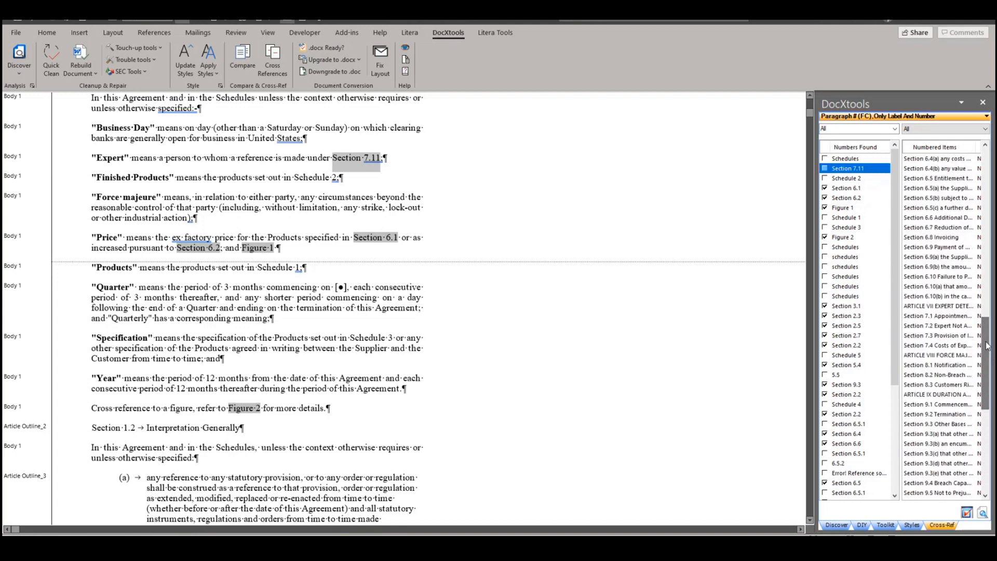
click(939, 316)
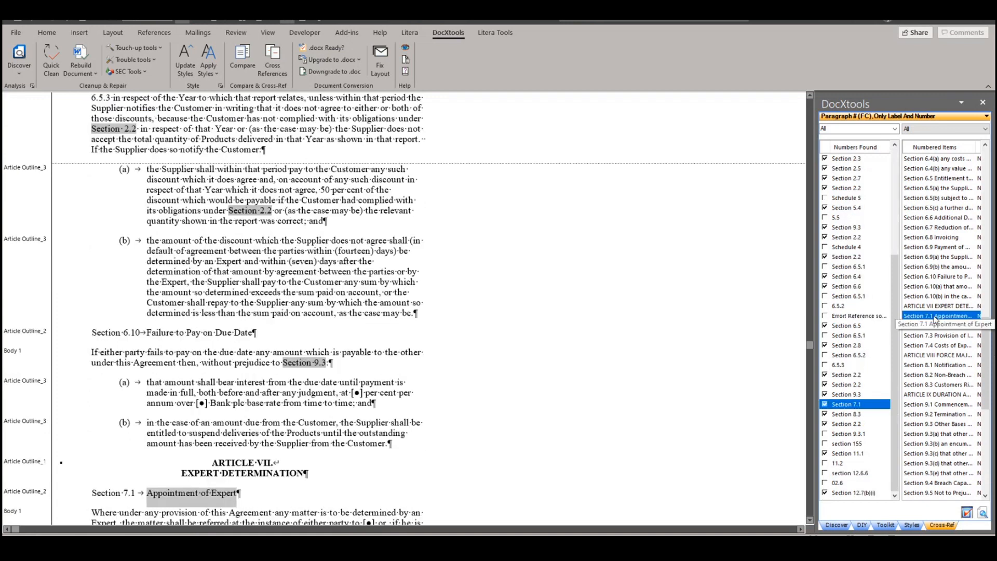
scroll(900, 348, up, 5)
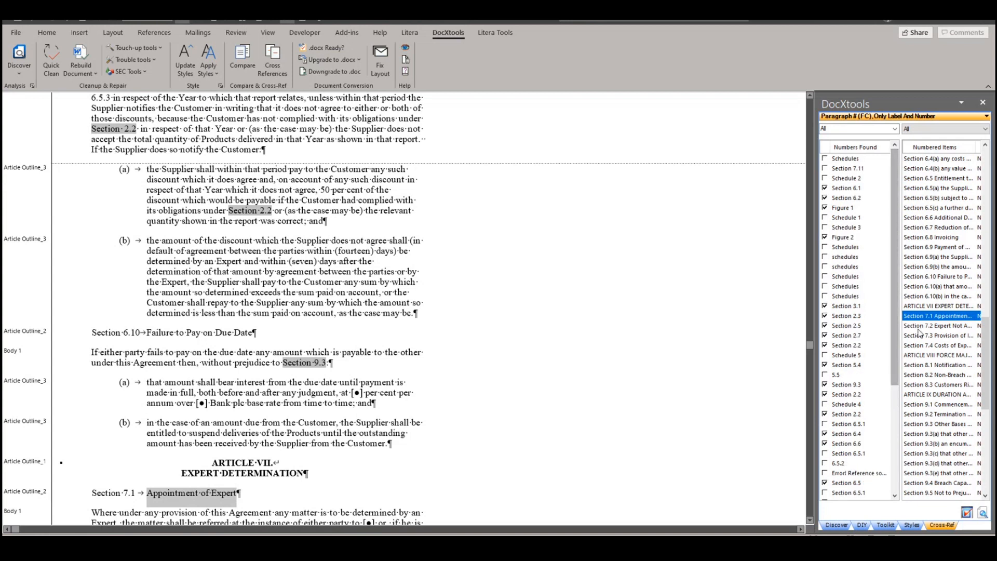
click(862, 173)
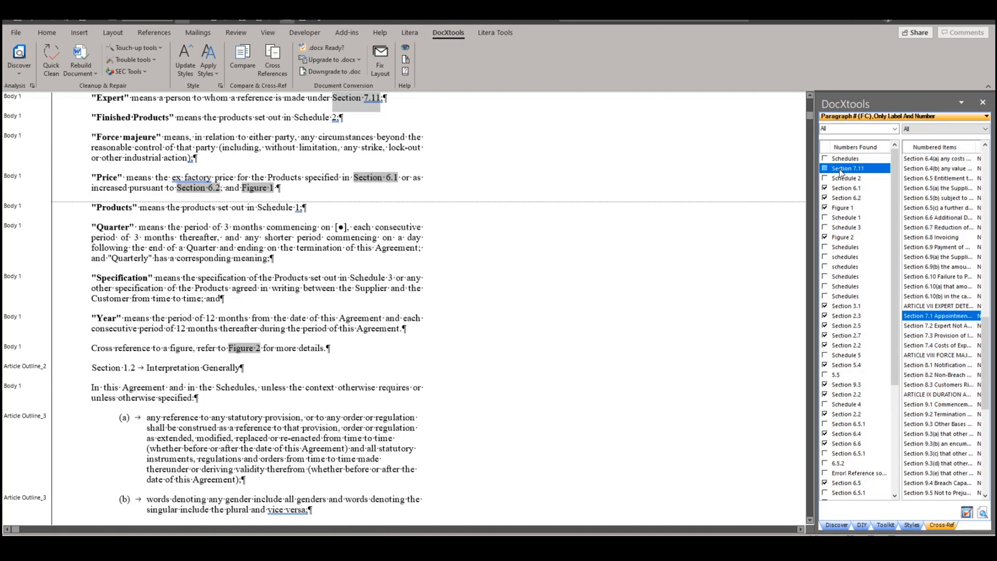
drag(930, 237, 934, 317)
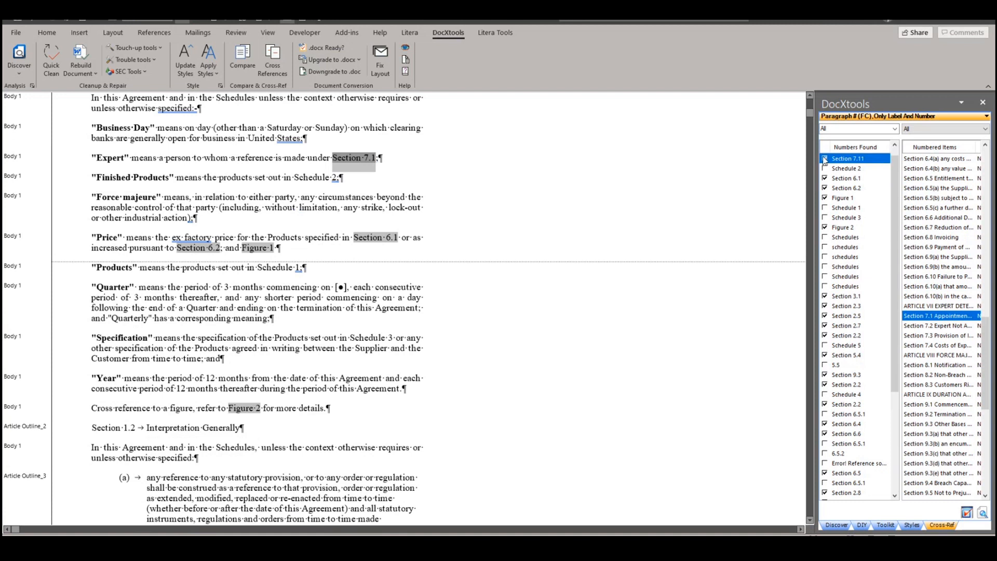
click(388, 157)
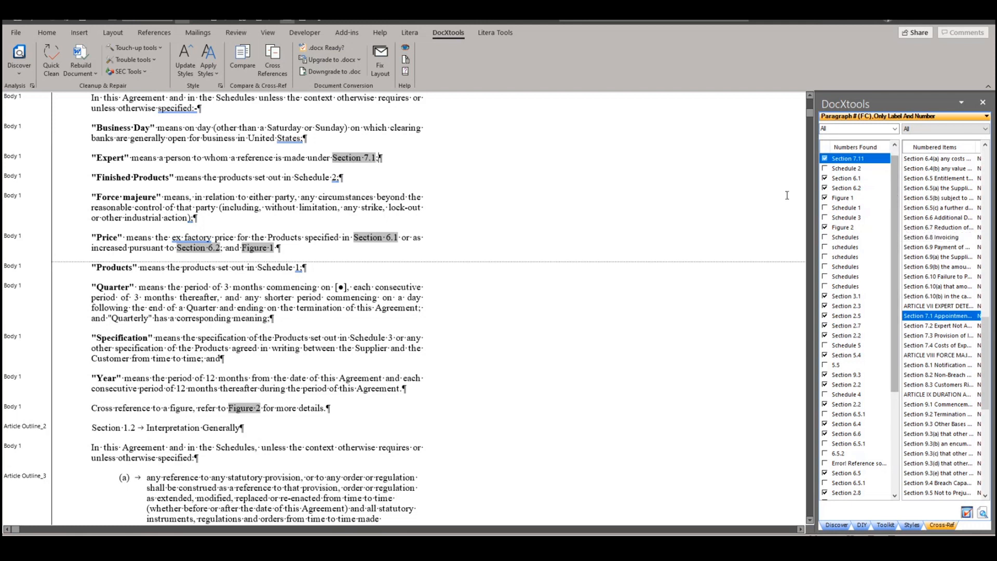
click(982, 513)
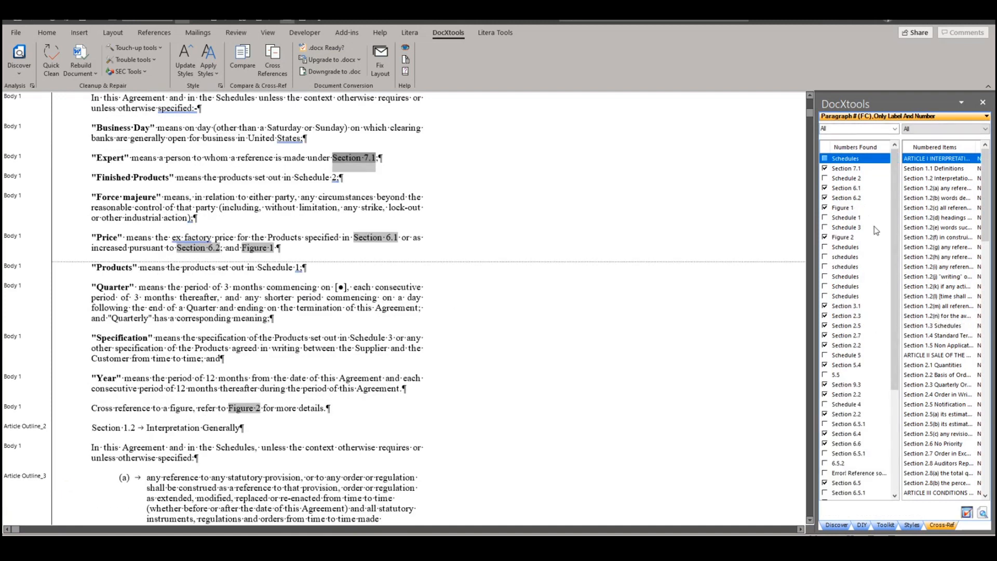
Remove the first Schedules entry from the numbers found, and remove all remaining instances of Schedules
right_click(856, 161)
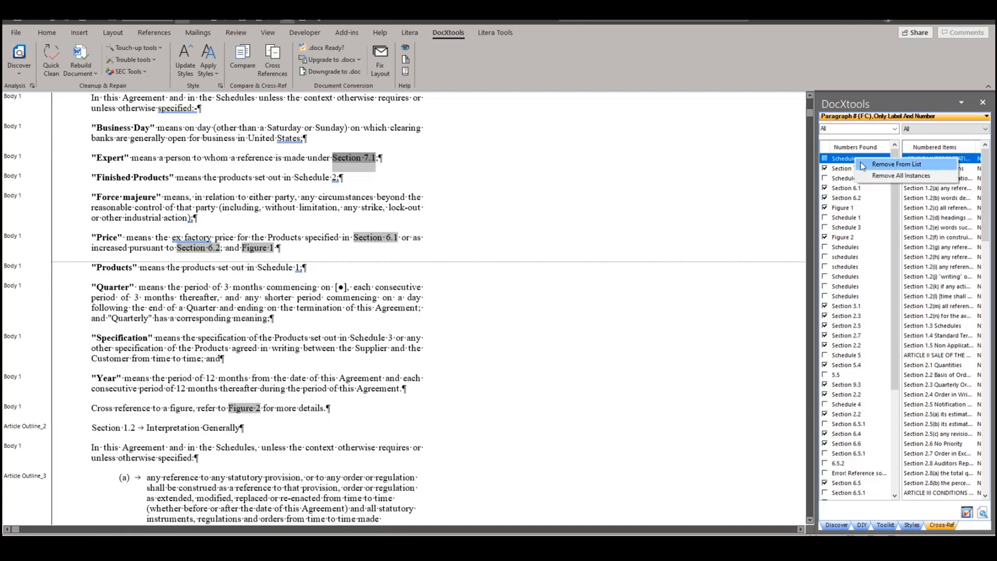
click(864, 165)
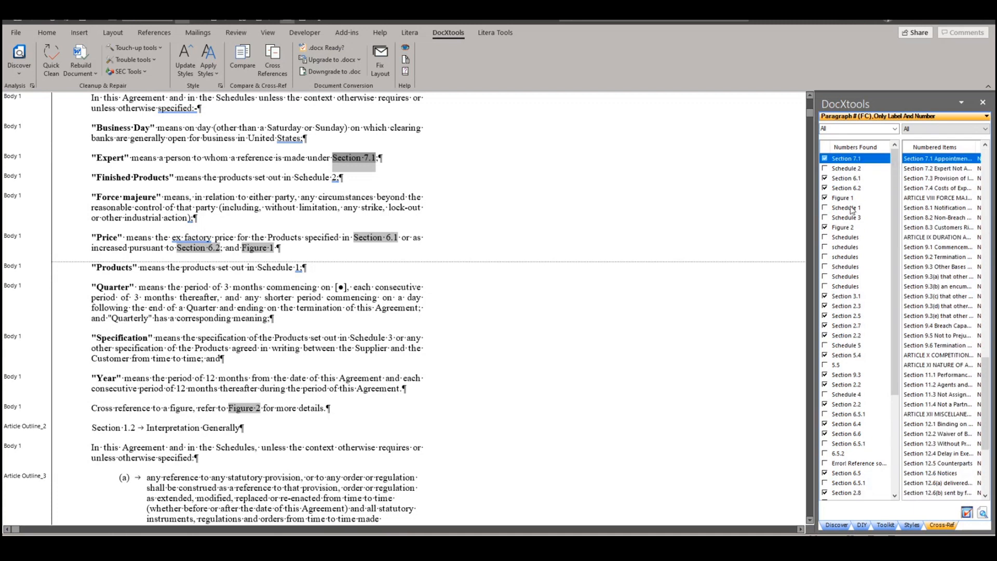
right_click(850, 241)
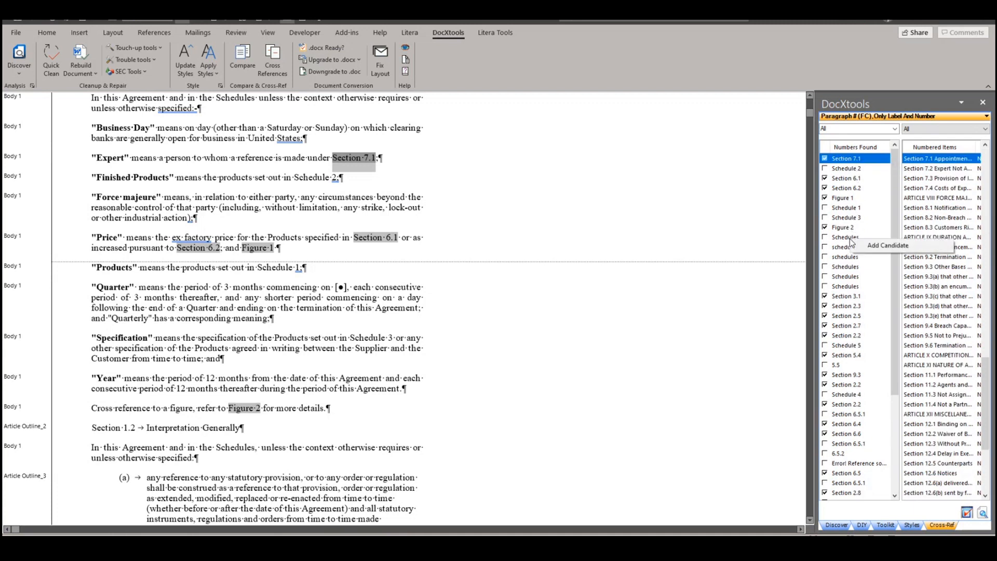
click(851, 242)
right_click(858, 239)
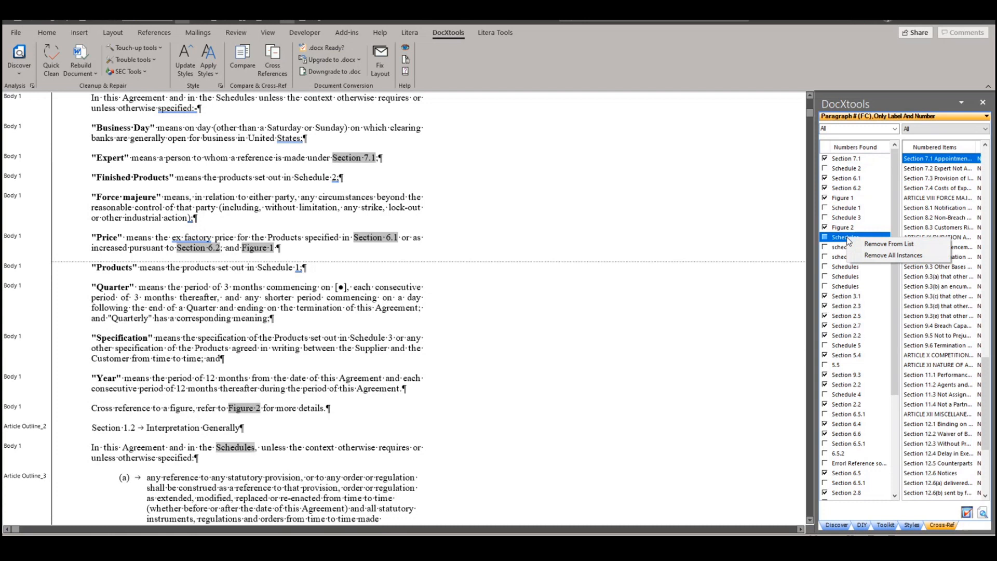
click(863, 255)
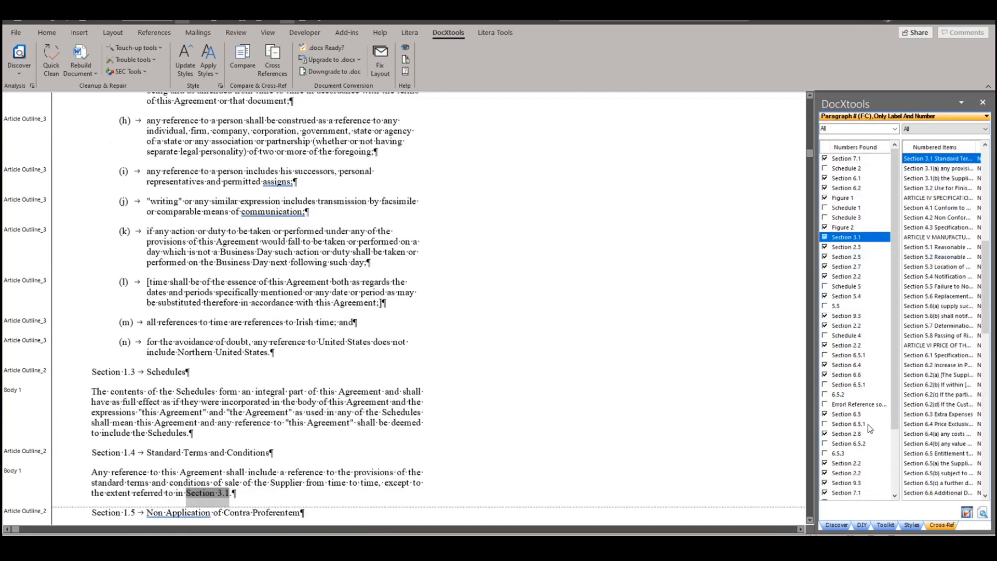
Remove the unlinked Schedule 1 and Schedule 3 entries from the numbers found
click(851, 210)
click(853, 218)
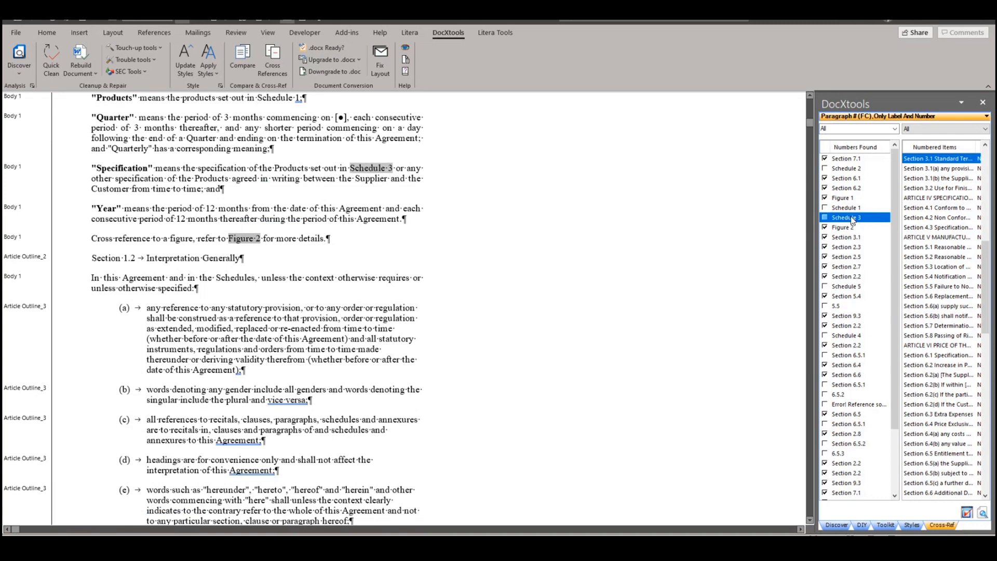
right_click(852, 214)
click(851, 208)
right_click(848, 210)
click(863, 218)
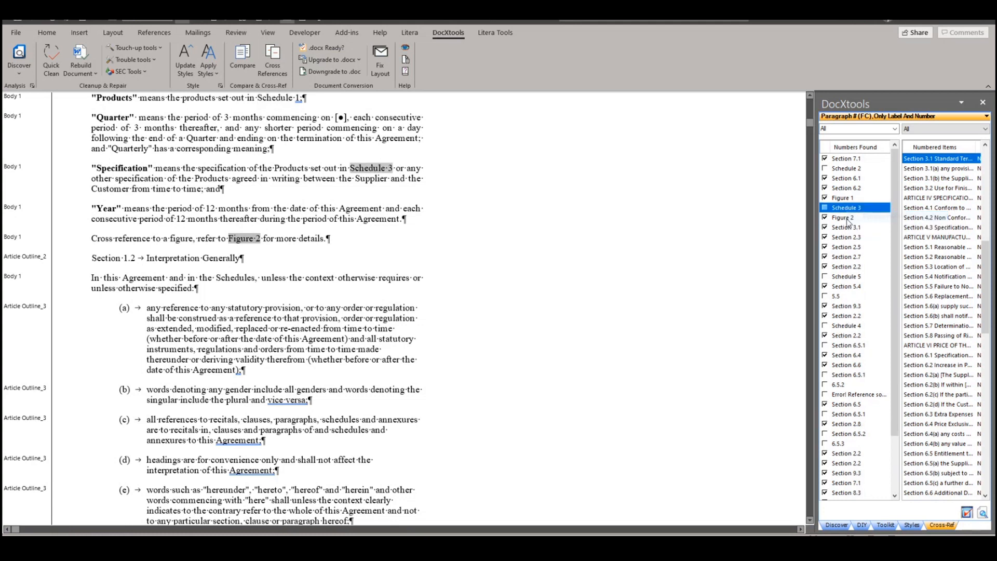
right_click(852, 211)
click(860, 217)
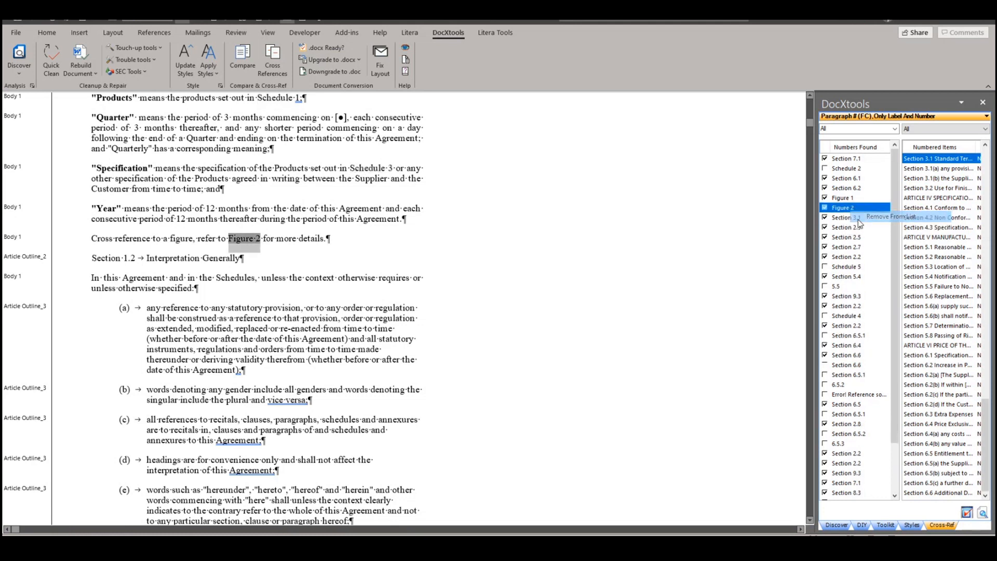
Remove the Schedule 2 entry from the numbers found, and add the Schedule 1 reference in the "Products" definition back to the list
click(852, 168)
right_click(854, 169)
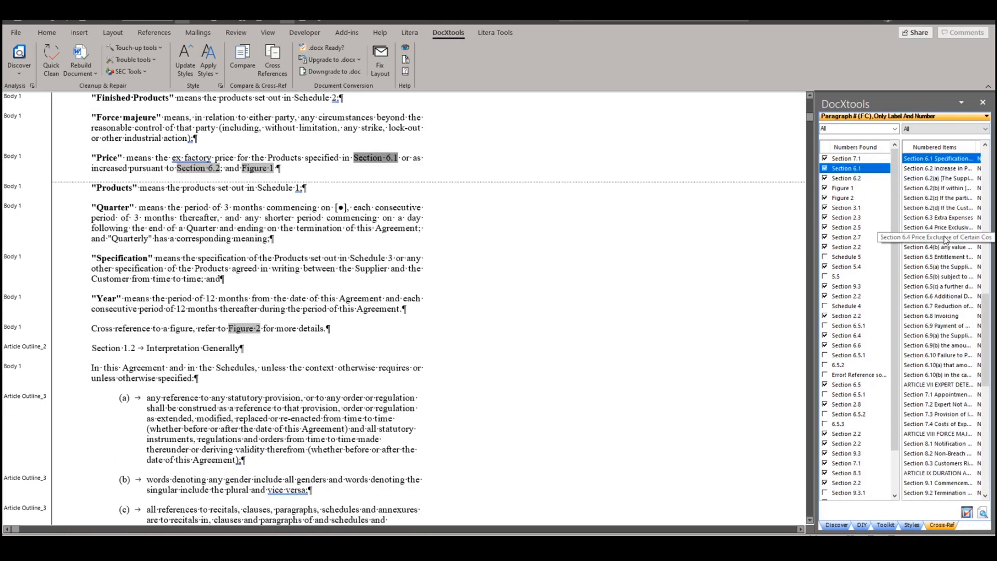
click(292, 187)
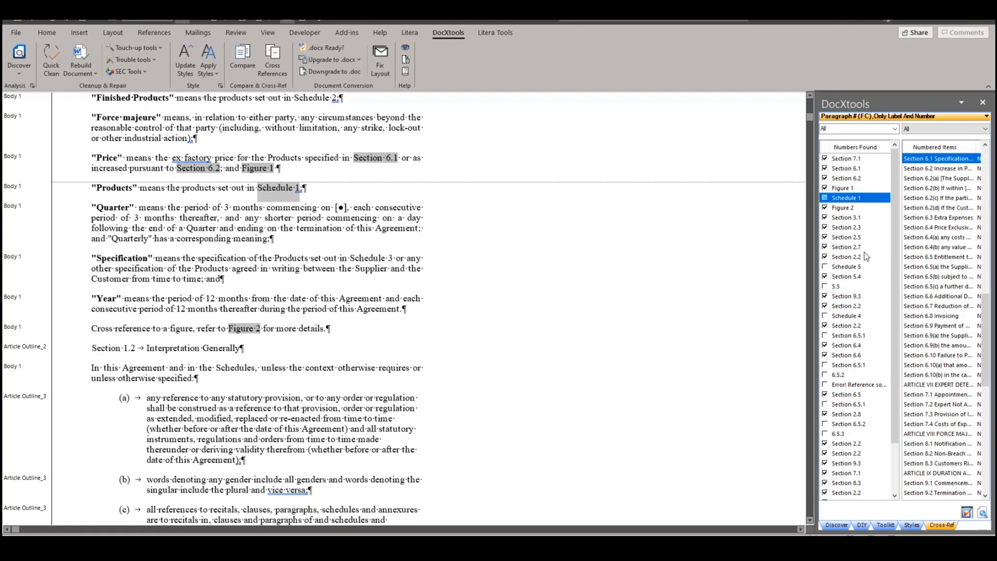
Link the unlinked 5.5 reference in Section 4.1 to the numbered item Section 5.5 Failure to Notify
scroll(864, 252, down, 2)
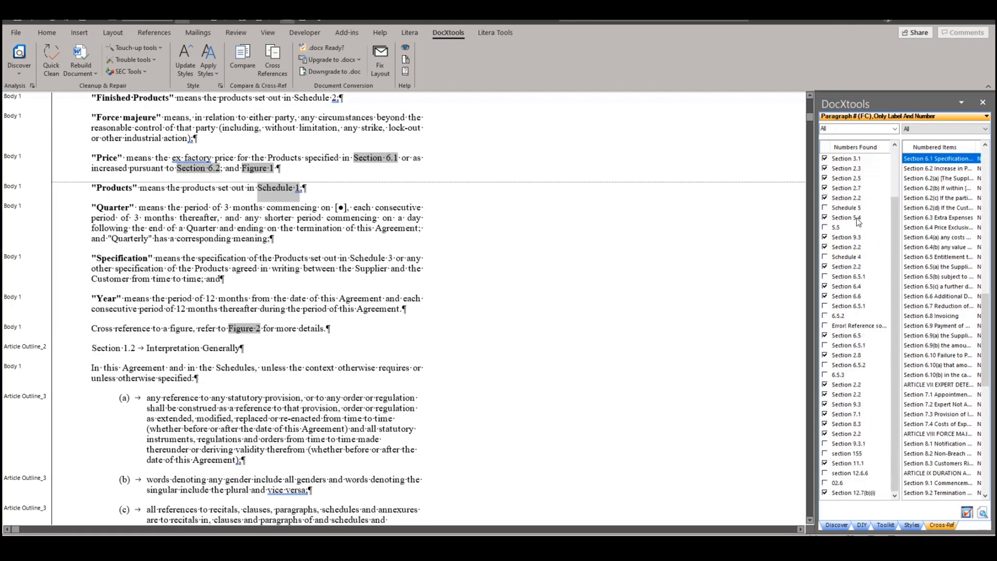
click(842, 231)
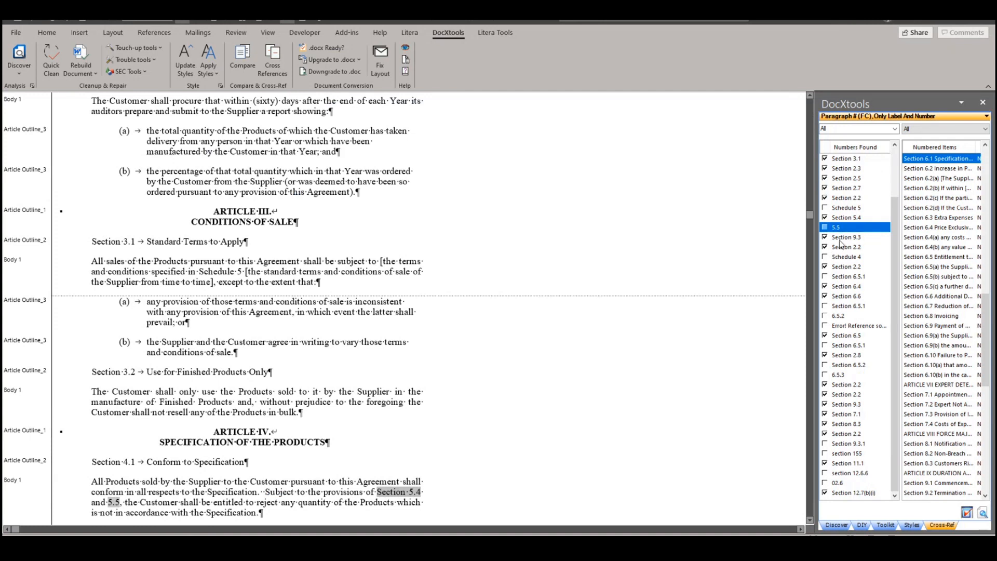
scroll(680, 388, down, 8)
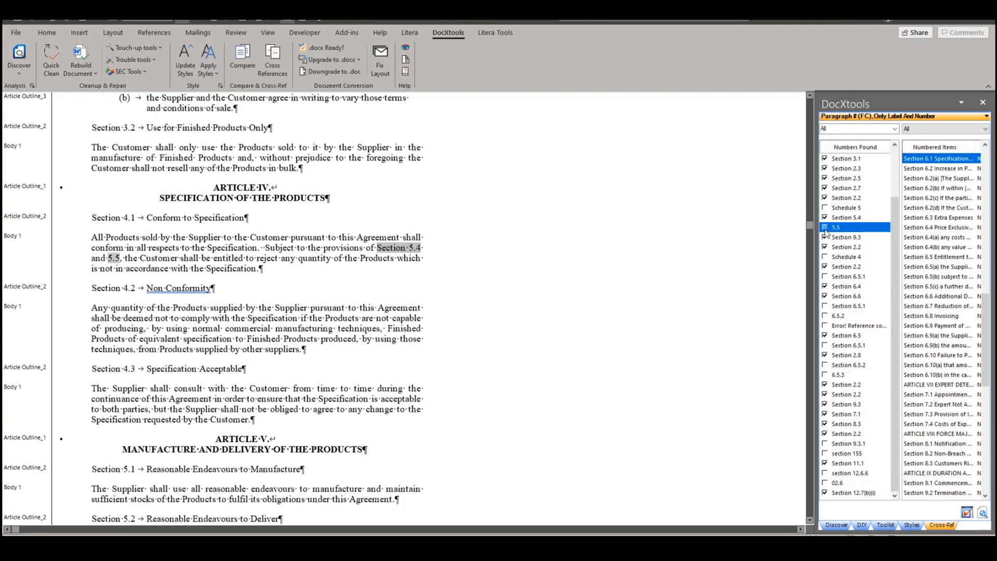
scroll(946, 296, up, 3)
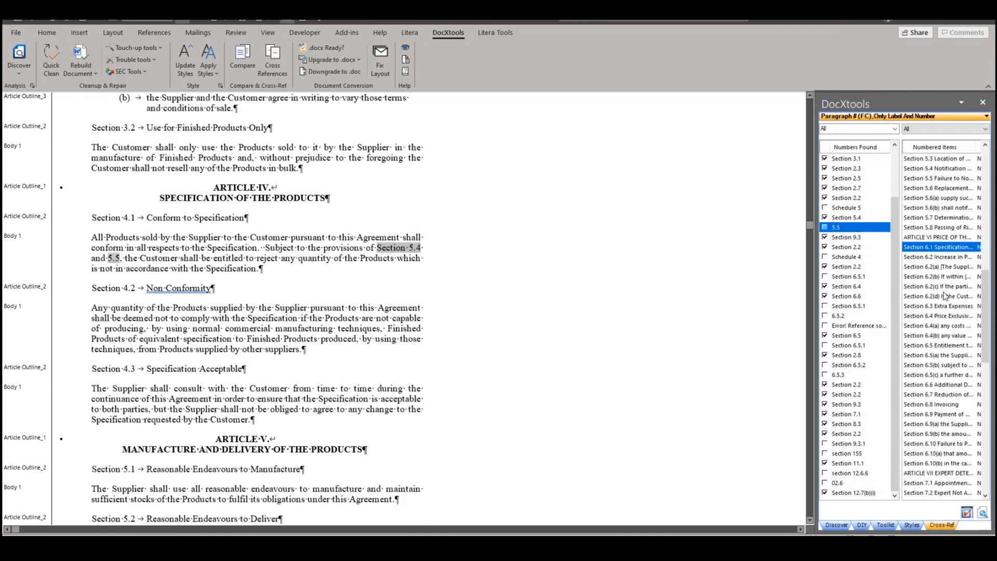
click(944, 179)
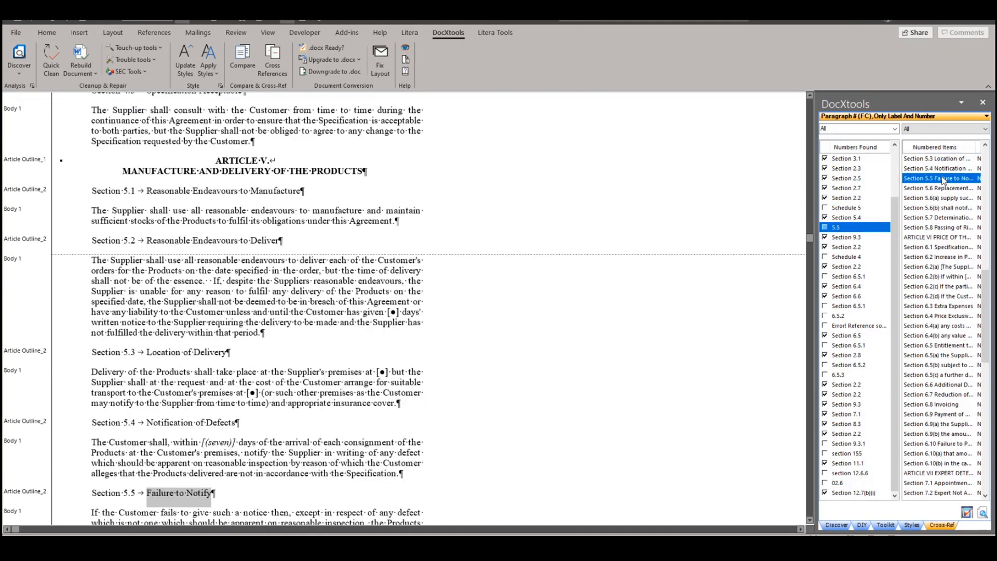
mouse_move(943, 180)
mouse_down()
mouse_move(862, 229)
mouse_move(835, 232)
mouse_move(926, 180)
mouse_up()
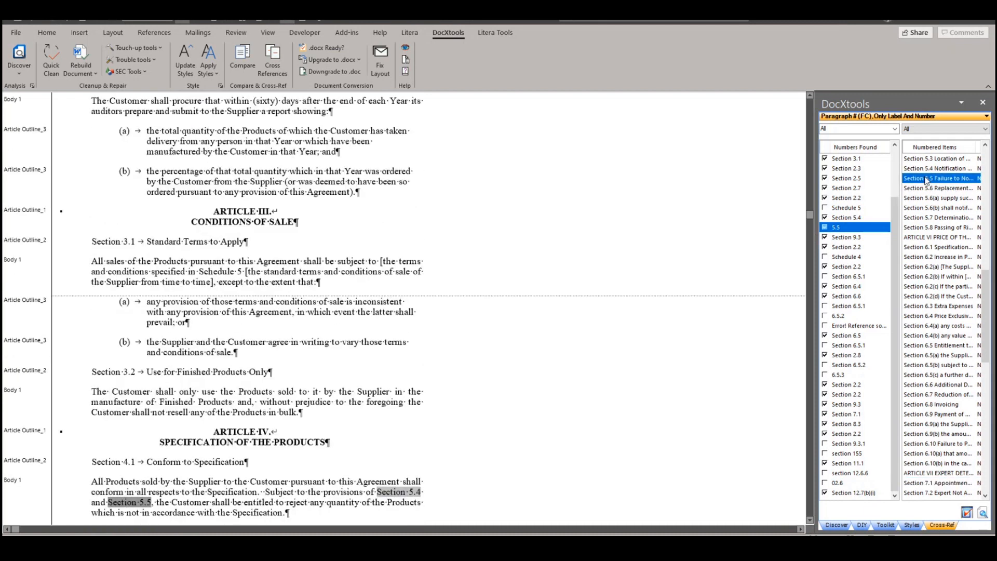
Suppress all non-delimiter characters in the 5.5 cross-reference in Section 4.1, and follow its link to the target paragraph
scroll(676, 257, down, 5)
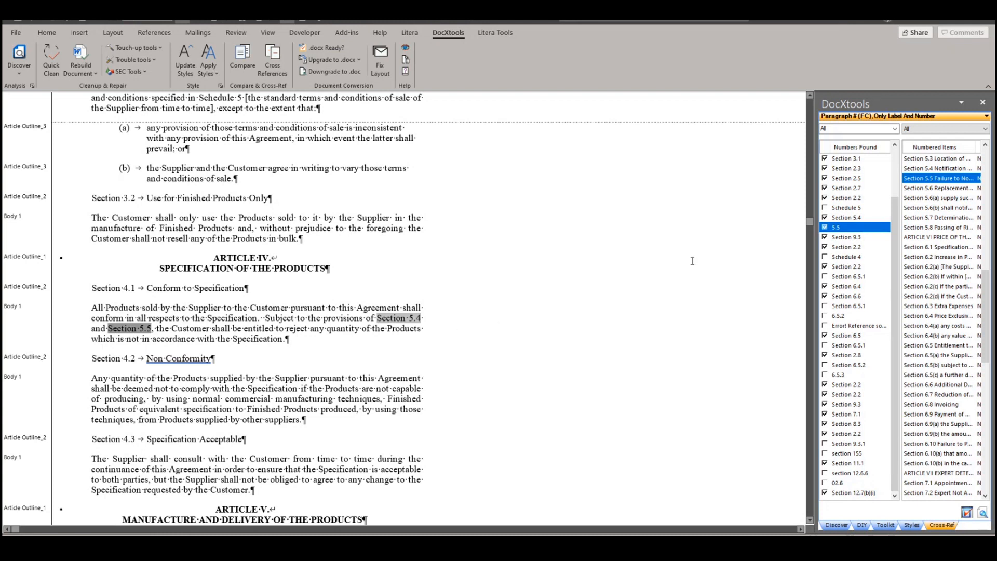
right_click(838, 231)
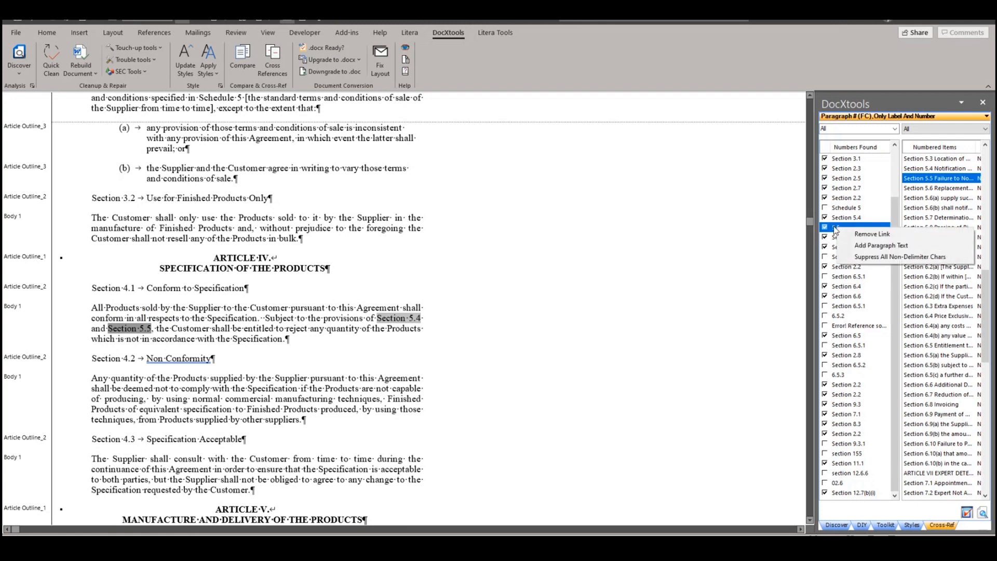
click(860, 256)
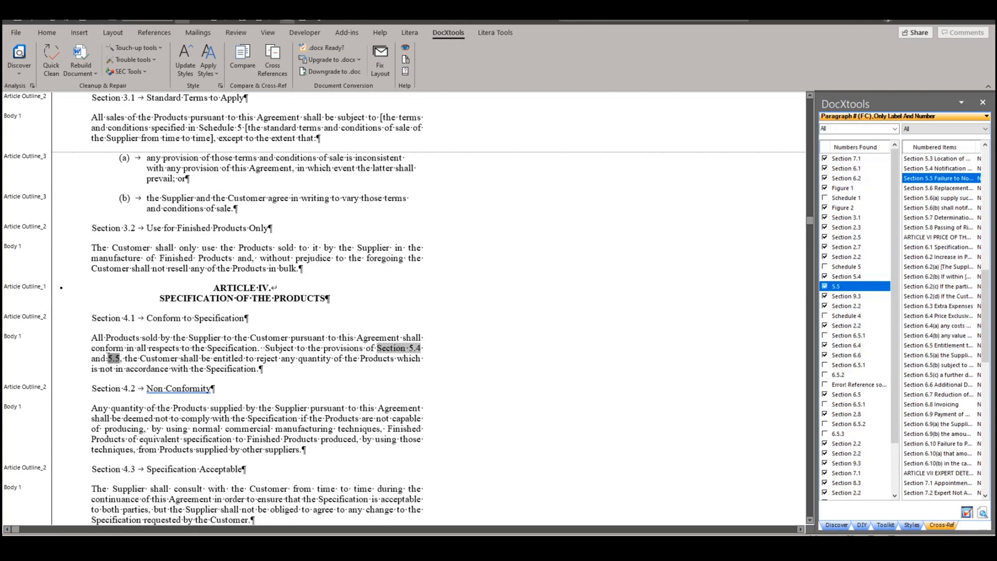
ctrl+click(113, 358)
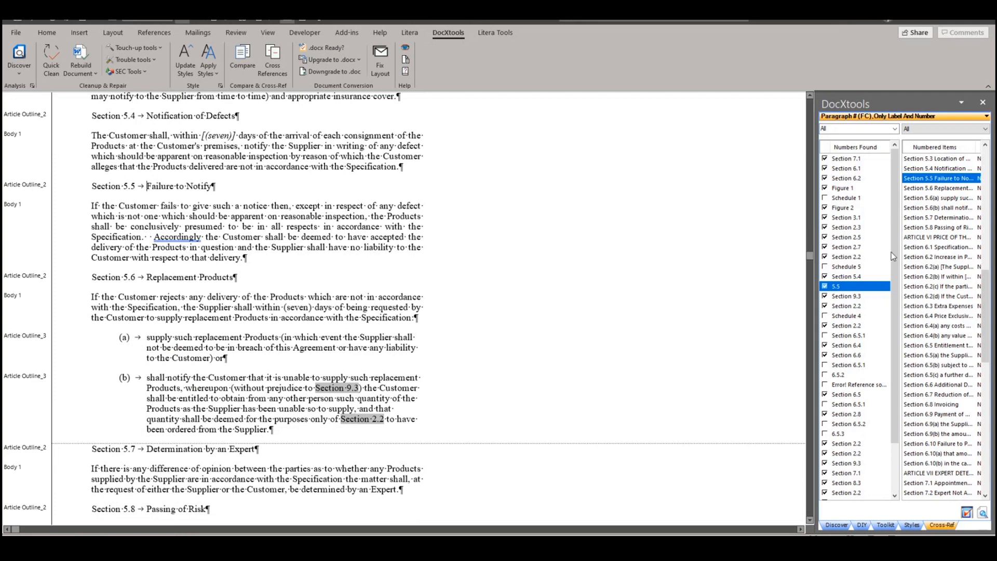
Link the "Error! Reference source not found." entry in Section 6.6 to Section 6.10(a), and delete the surplus closing bracket after it
scroll(892, 251, down, 2)
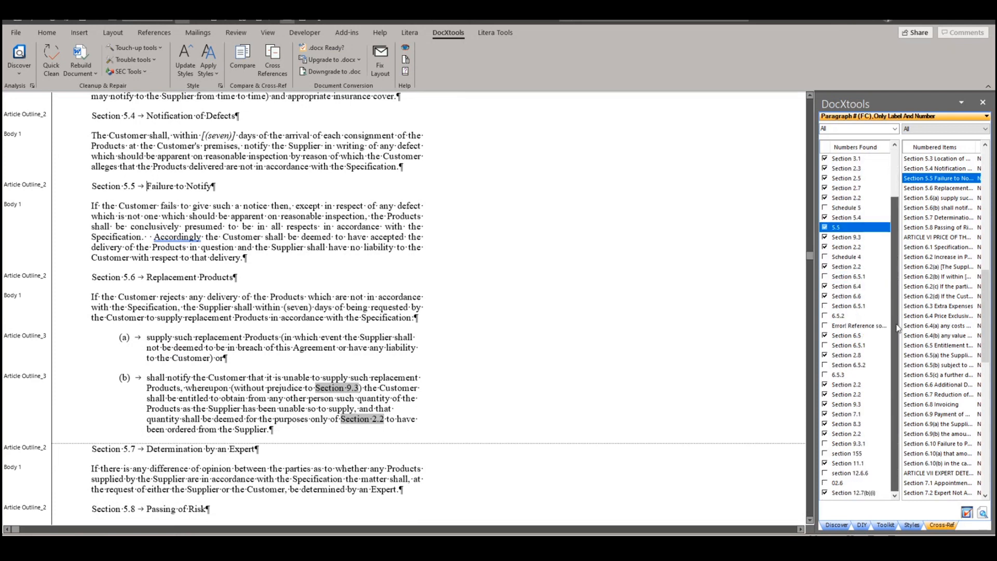
click(850, 325)
scroll(576, 308, down, 3)
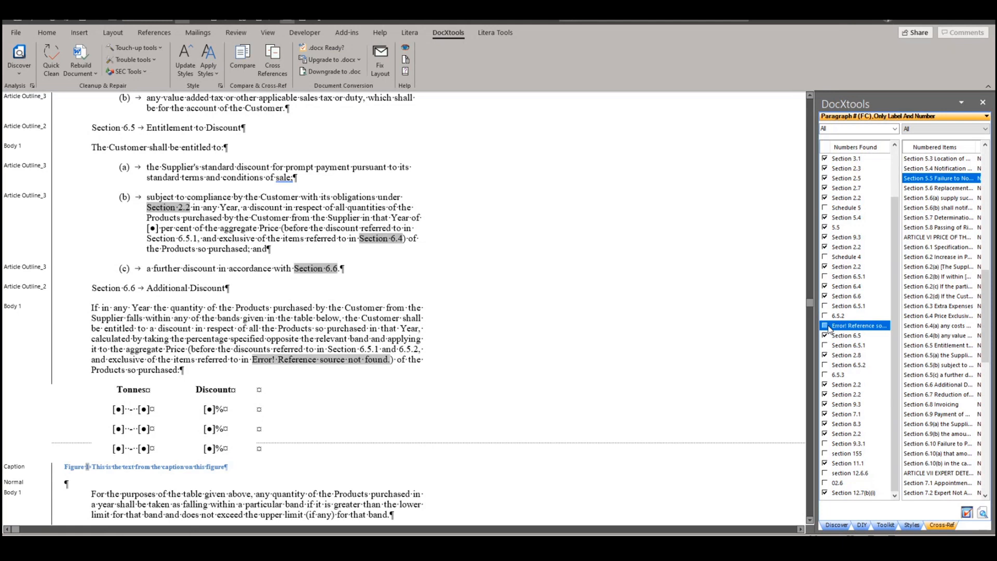
scroll(955, 309, down, 2)
scroll(955, 308, down, 3)
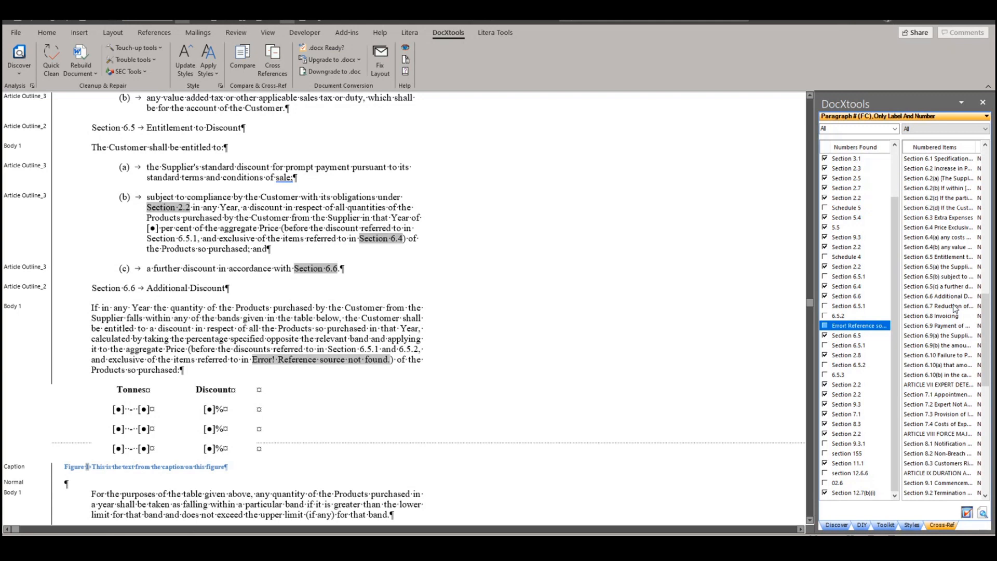
click(825, 326)
drag(826, 329, 925, 308)
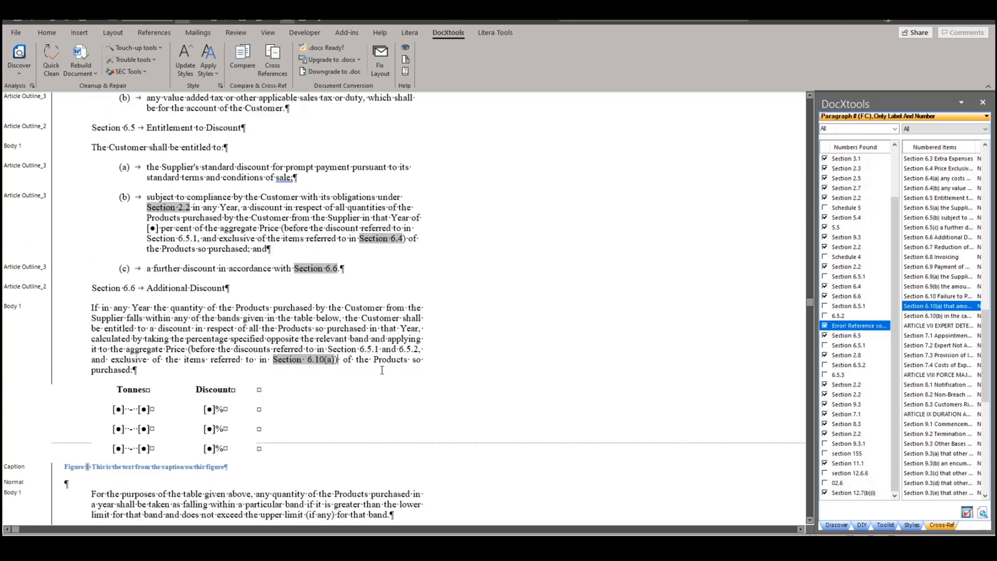
key(Delete)
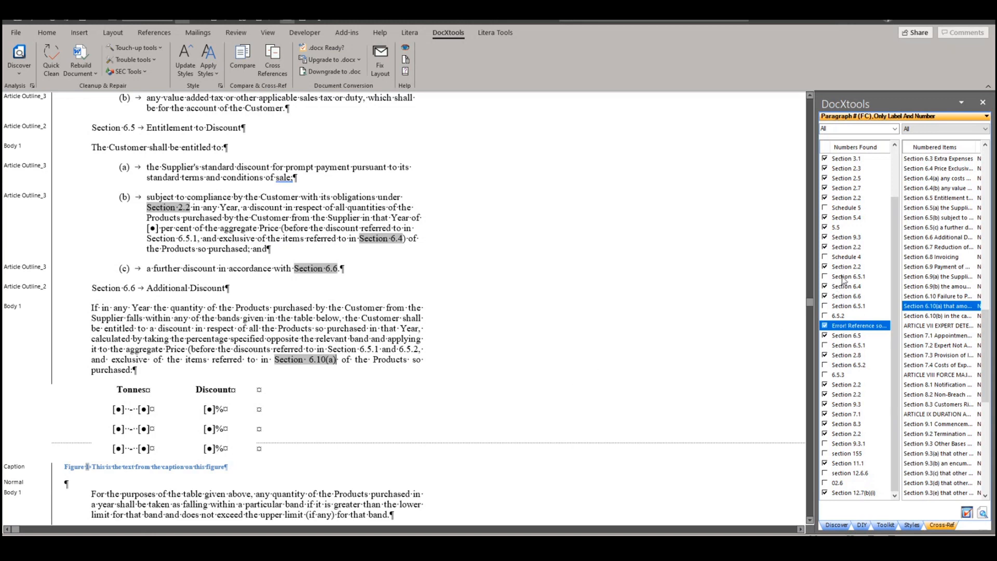
Locate the unlinked 6.5.3 reference, look through the agreement's references around it, and close the cross-reference pane
click(840, 375)
scroll(507, 299, down, 12)
scroll(506, 299, down, 15)
scroll(725, 370, down, 8)
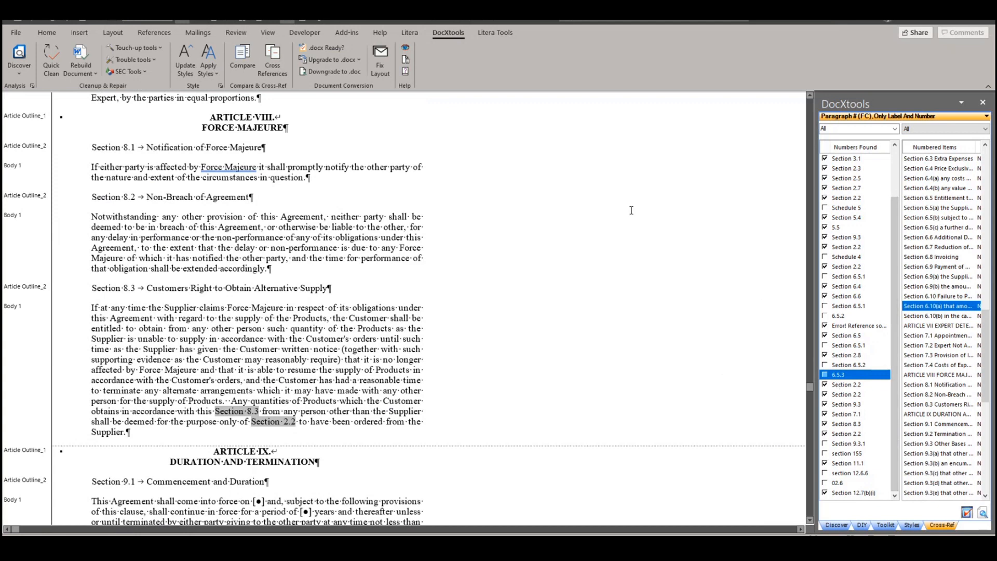
click(982, 102)
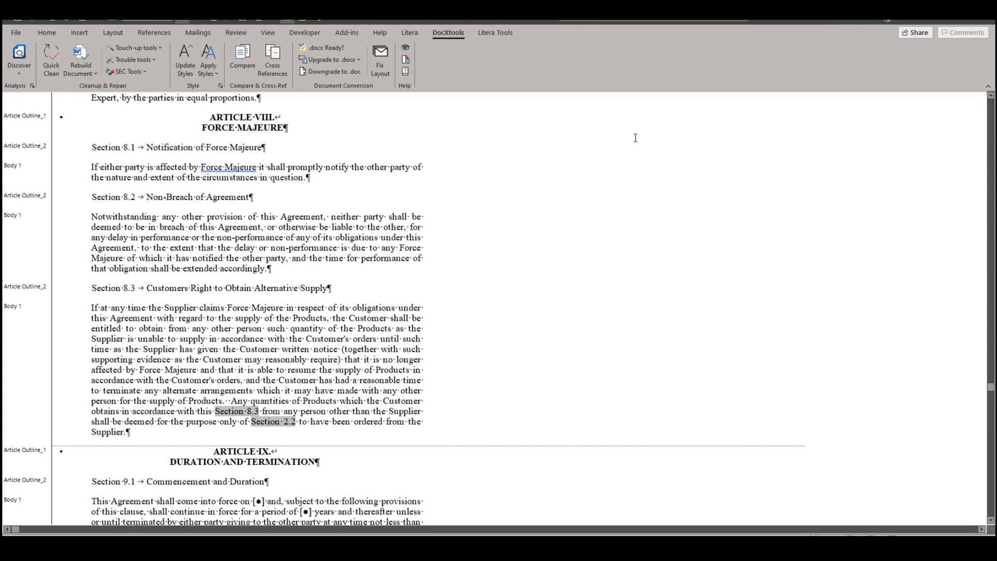
scroll(635, 138, up, 10)
scroll(635, 138, up, 10)
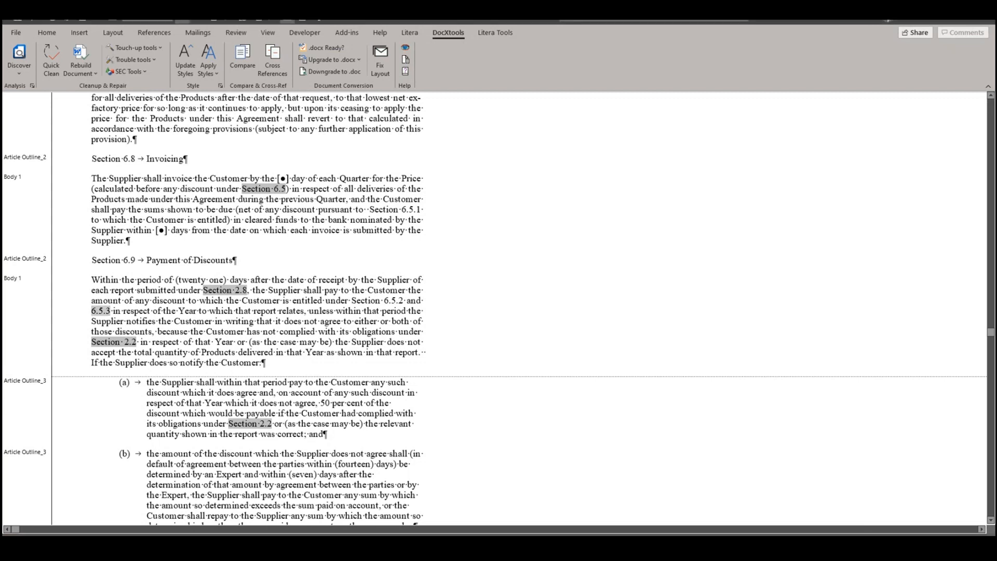
Switch to the Group Health addendum and upgrade it to .docx without preserving layout, saving it as "2. Upgrade to docx convert to 2010_1.docx"
key(alt+Tab)
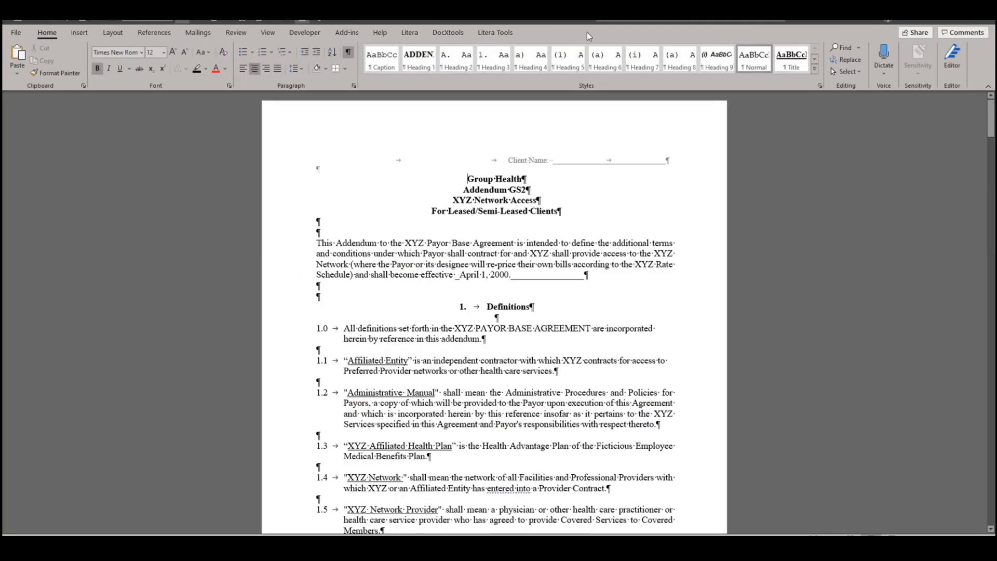
click(448, 32)
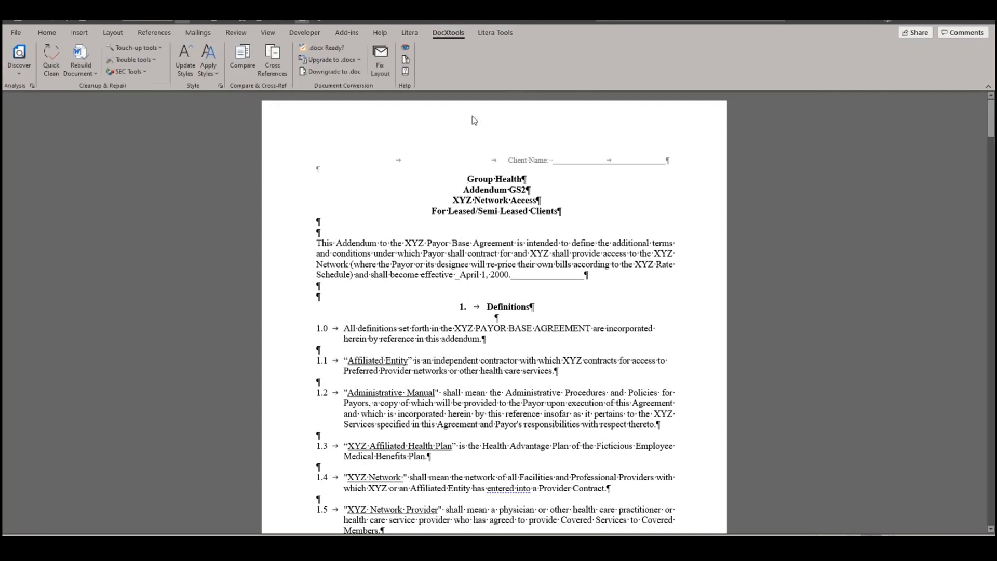
click(355, 61)
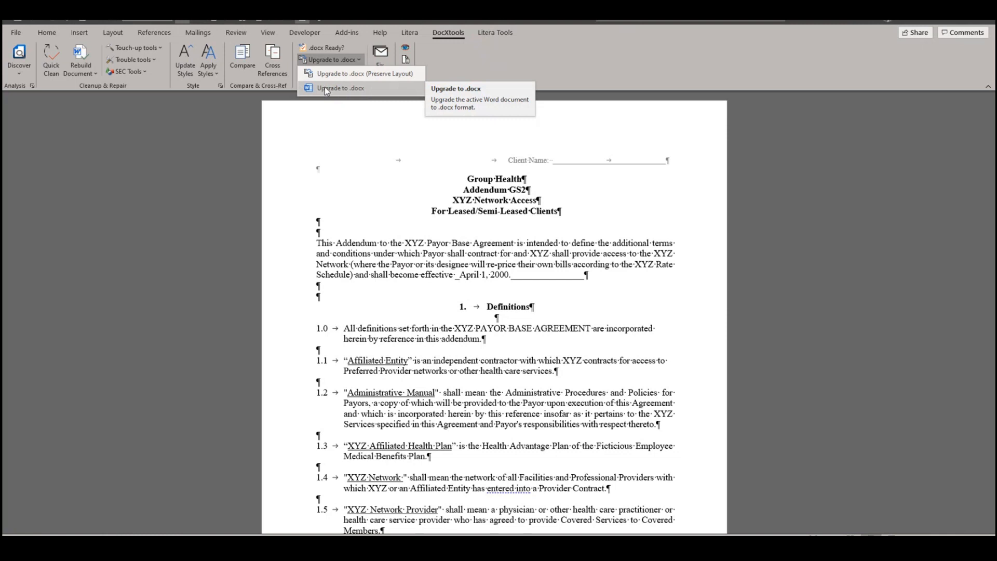
click(388, 91)
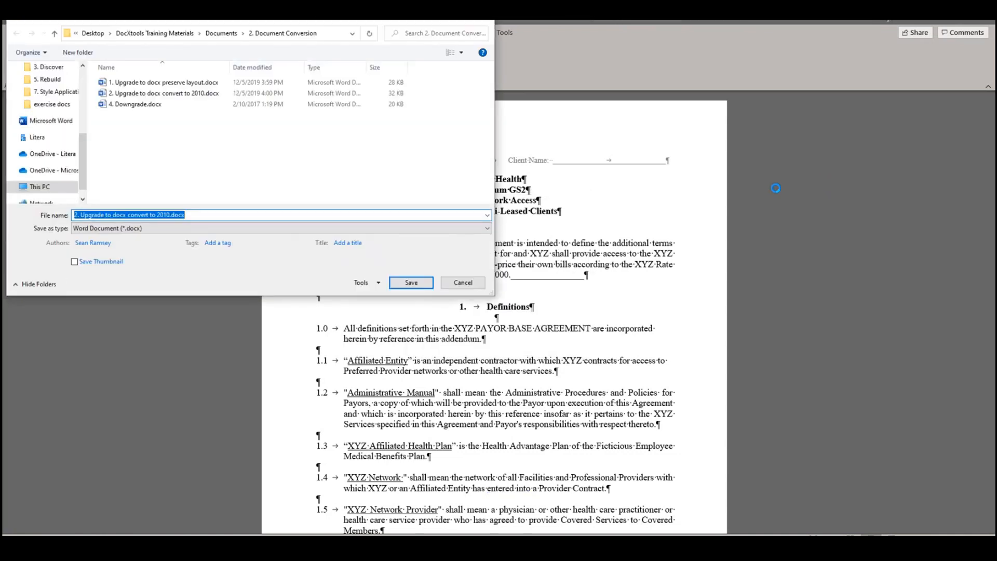
key(End)
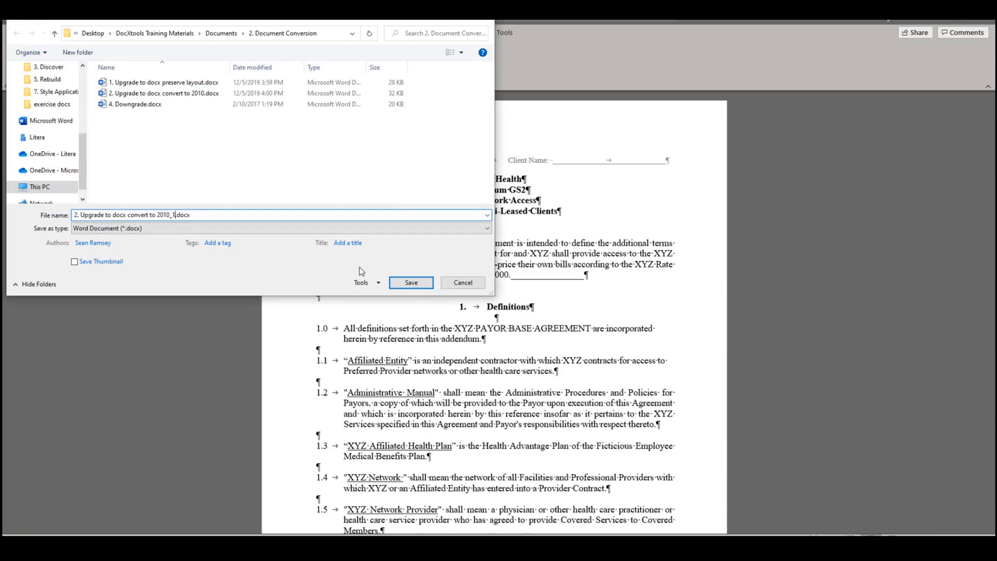
key(Return)
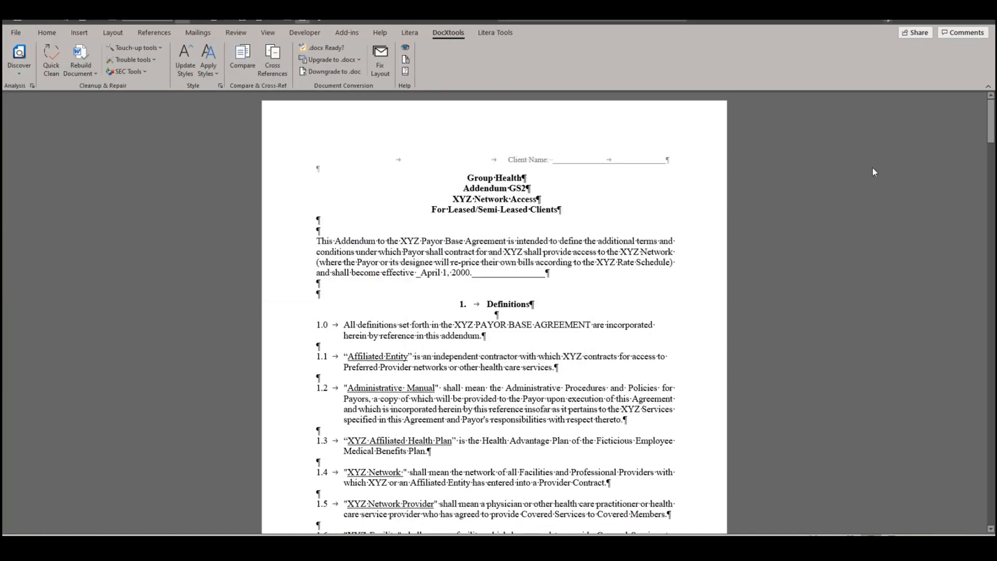